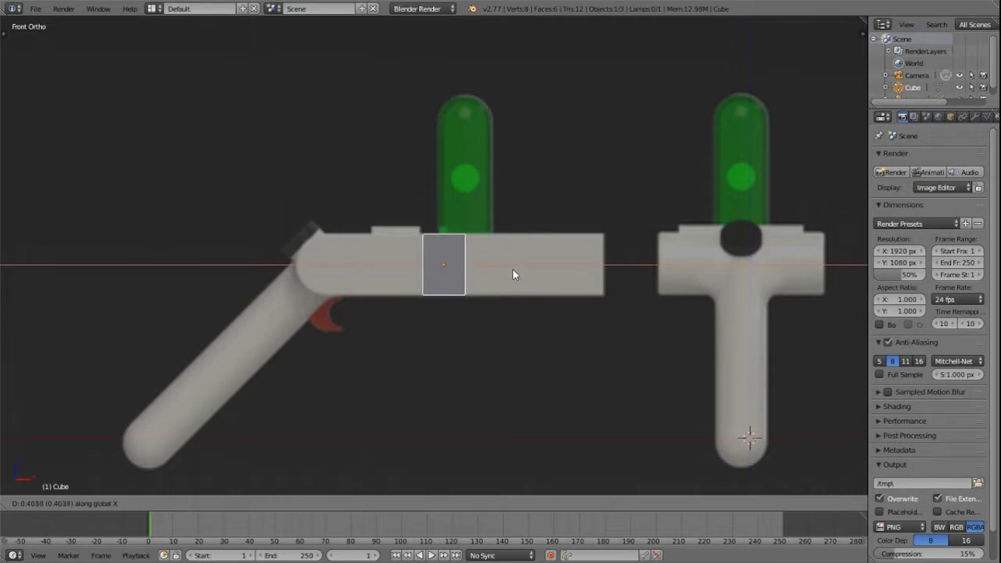
Position the cube over the gun body in the front reference and scale it along X towards the body's length.
scroll(521, 240, down, 1)
shift+middle_drag(567, 242, 386, 243)
key(s)
key(x)
click(635, 192)
shift+middle_drag(650, 202, 256, 254)
scroll(364, 248, down, 6)
key(KP_1)
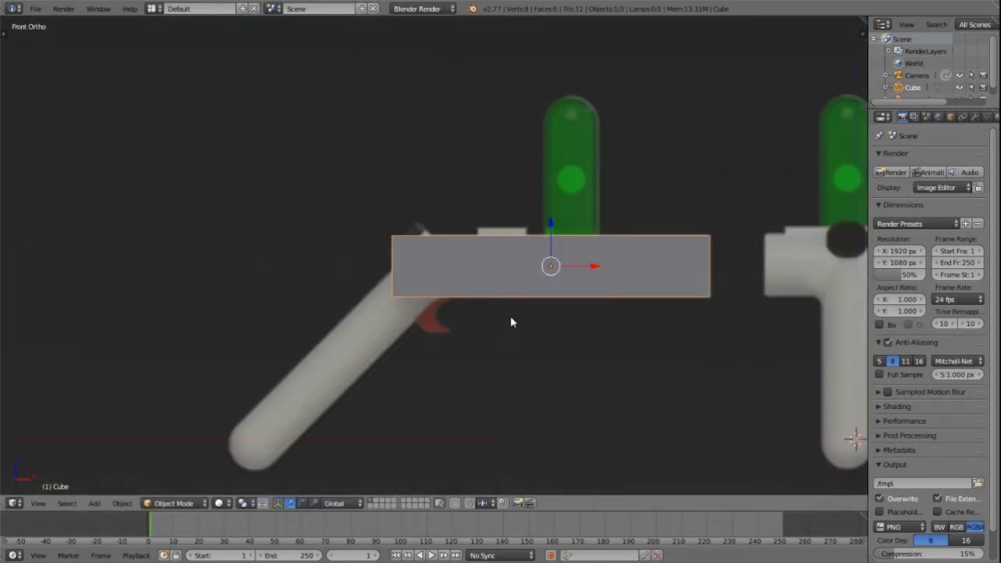
Fine-tune the cube's X scale so its far edge meets the flat front end of the gun body.
scroll(395, 350, down, 3)
shift+middle_drag(751, 336, 424, 318)
scroll(277, 276, up, 5)
key(s)
key(x)
right_click(535, 280)
scroll(711, 313, up, 3)
shift+middle_drag(711, 312, 567, 253)
key(s)
key(x)
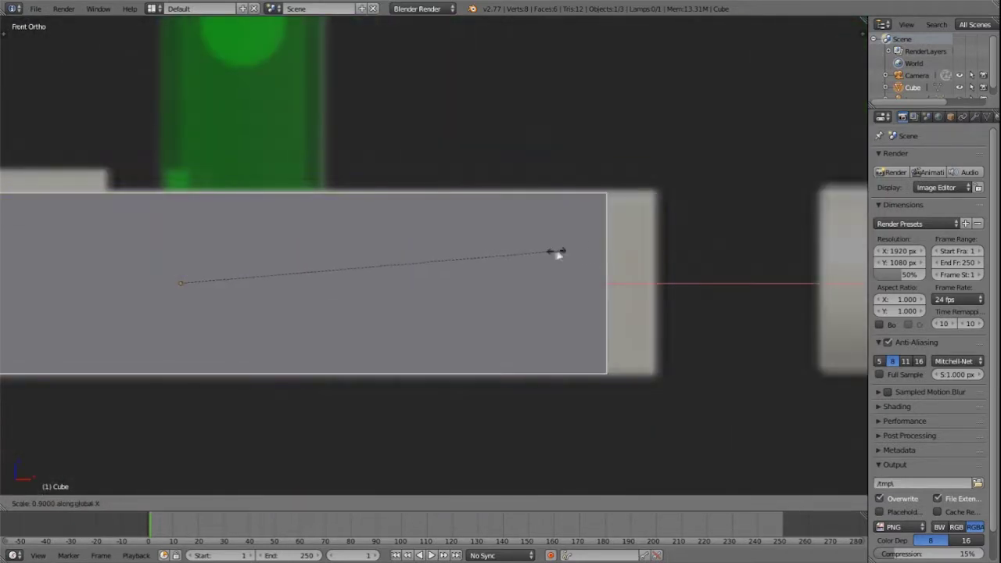
click(528, 255)
scroll(529, 256, down, 3)
shift+middle_drag(407, 273, 551, 286)
click(569, 290)
shift+middle_drag(352, 278, 518, 340)
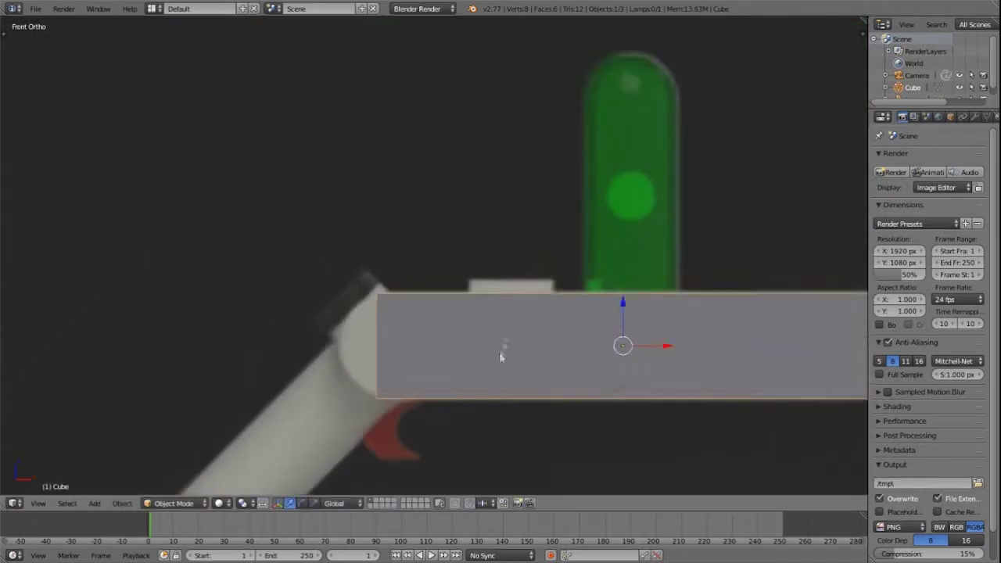
Add the portal gun reference as a second background image and assign it to the Right view.
scroll(519, 339, down, 4)
shift+middle_drag(845, 348, 496, 302)
scroll(496, 302, down, 4)
key(KP_3)
key(n)
scroll(769, 358, down, 6)
click(772, 269)
click(802, 246)
click(807, 356)
click(62, 236)
click(206, 288)
click(207, 104)
double_click(207, 82)
click(815, 270)
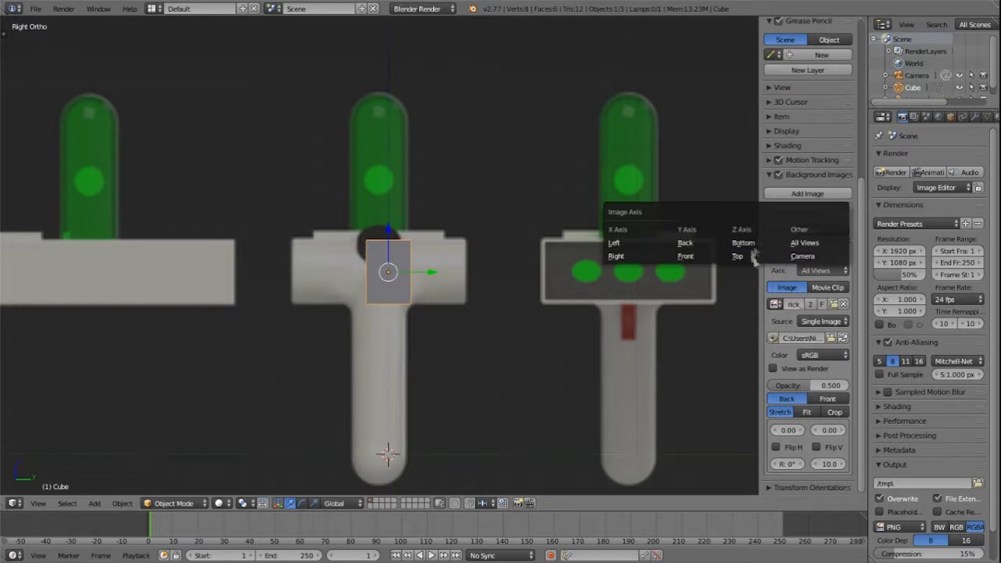
click(618, 256)
Adjust the offset of the right-view reference image to line up its rear gun drawing with the cube.
mouse_move(789, 416)
mouse_down()
mouse_move(803, 421)
mouse_move(791, 418)
mouse_up()
scroll(448, 302, up, 3)
scroll(447, 302, up, 3)
scroll(439, 280, up, 2)
scroll(439, 281, down, 3)
key(n)
Scale the cube along Y to the gun body's width and move it along Z to match the reference.
key(s)
key(y)
click(78, 310)
key(g)
key(z)
click(419, 370)
Add the portal gun reference as a third background image for the Top view.
scroll(419, 371, down, 5)
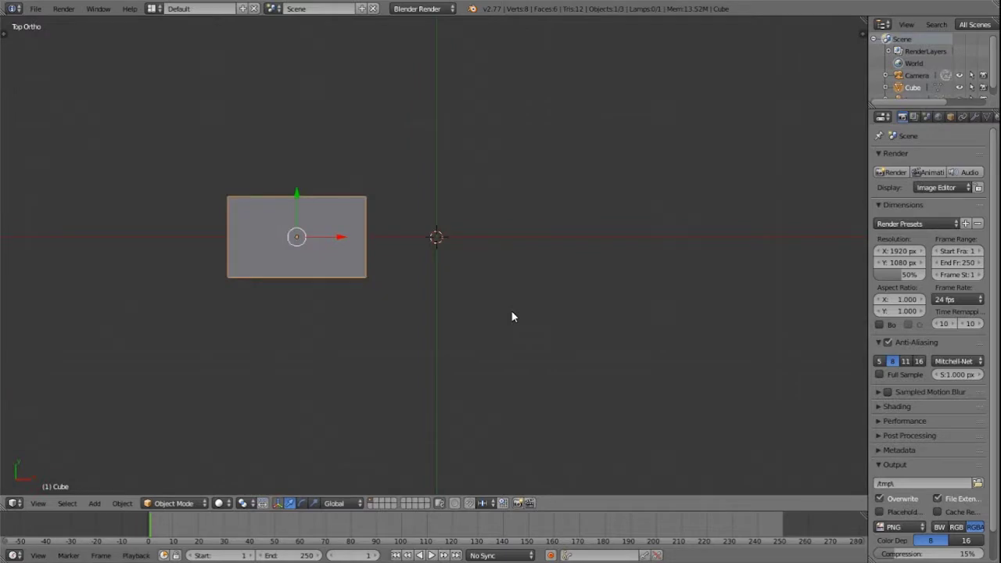
scroll(511, 310, down, 2)
key(n)
click(773, 253)
click(807, 193)
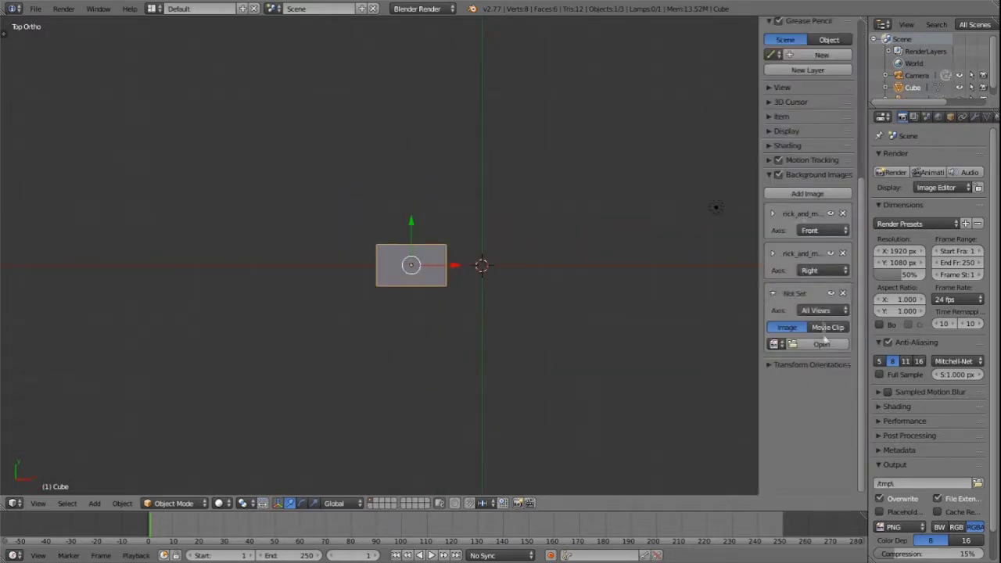
click(821, 343)
click(78, 125)
click(188, 288)
click(203, 83)
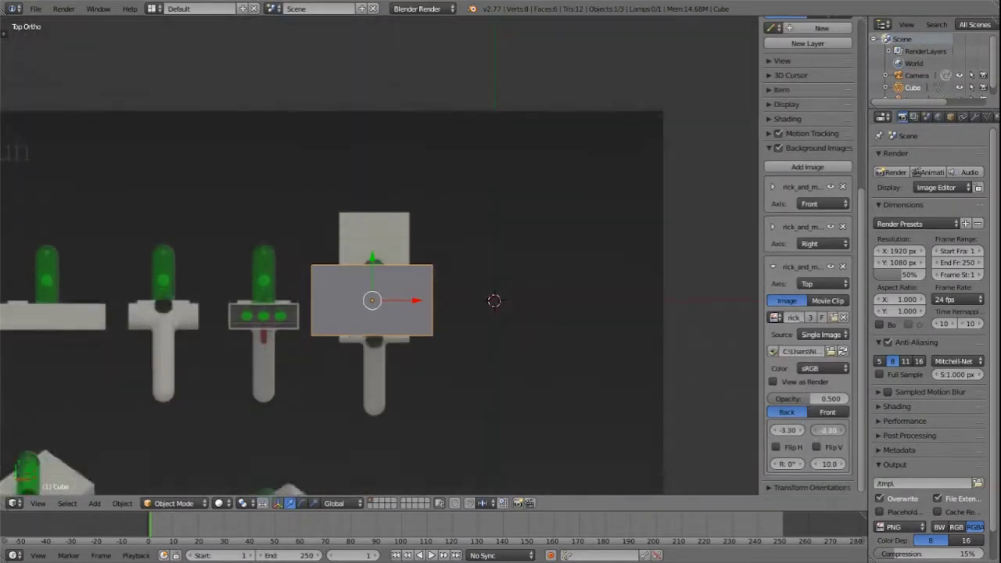
Rotate the top-view reference image to -90° and set its offsets to -0.05 and -3.70 over the cube.
drag(786, 463, 853, 430)
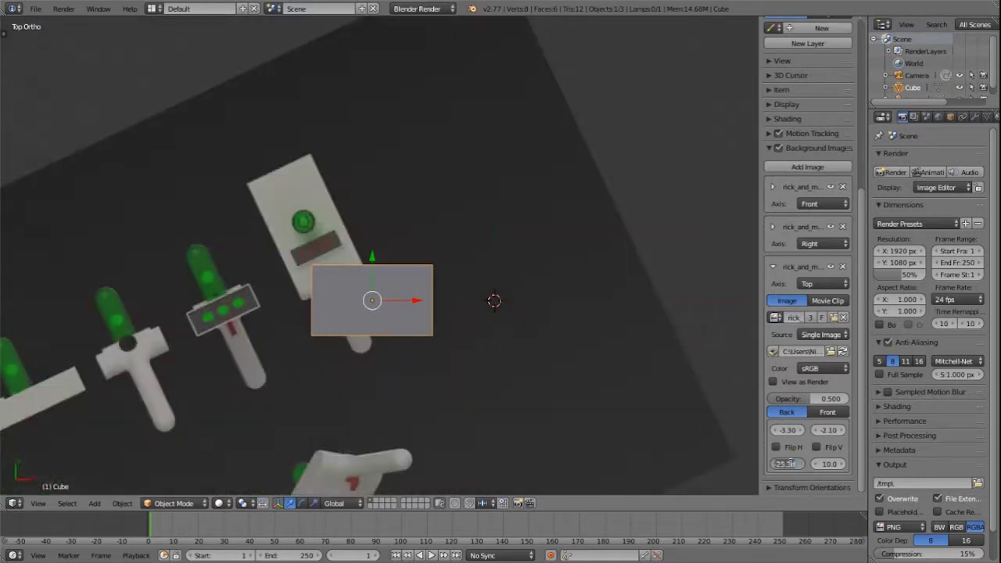
text(90)
key(Return)
drag(787, 430, 766, 430)
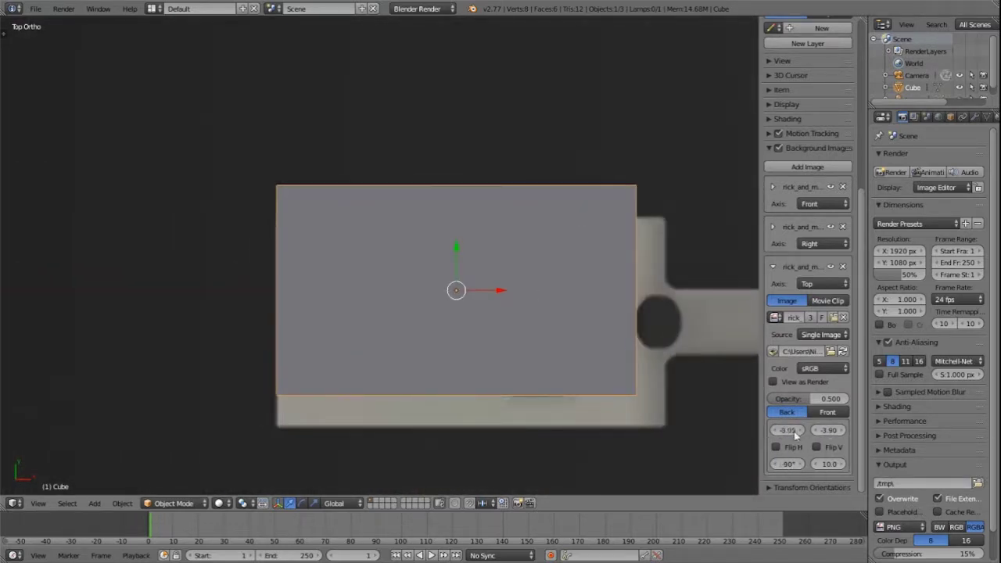
drag(827, 430, 840, 430)
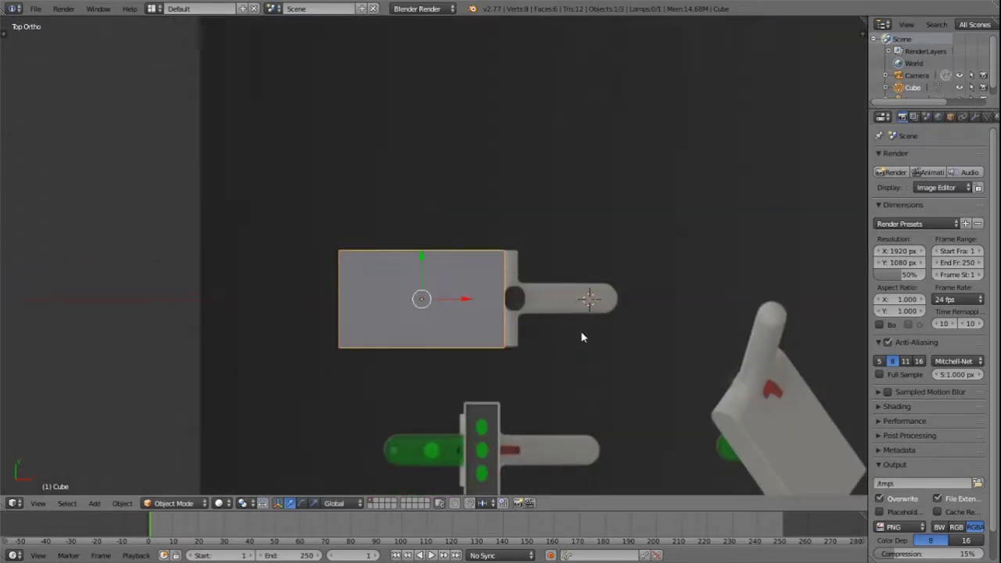
Add a cylinder and rotate it 90° about Y and 90° about Z so it lies across the gun body.
key(KP_1)
key(KP_7)
key(KP_1)
scroll(529, 316, up, 4)
shift+middle_drag(471, 284, 533, 251)
key(KP_7)
key(KP_1)
shift+middle_drag(291, 249, 465, 252)
scroll(465, 252, up, 2)
key(shift+a)
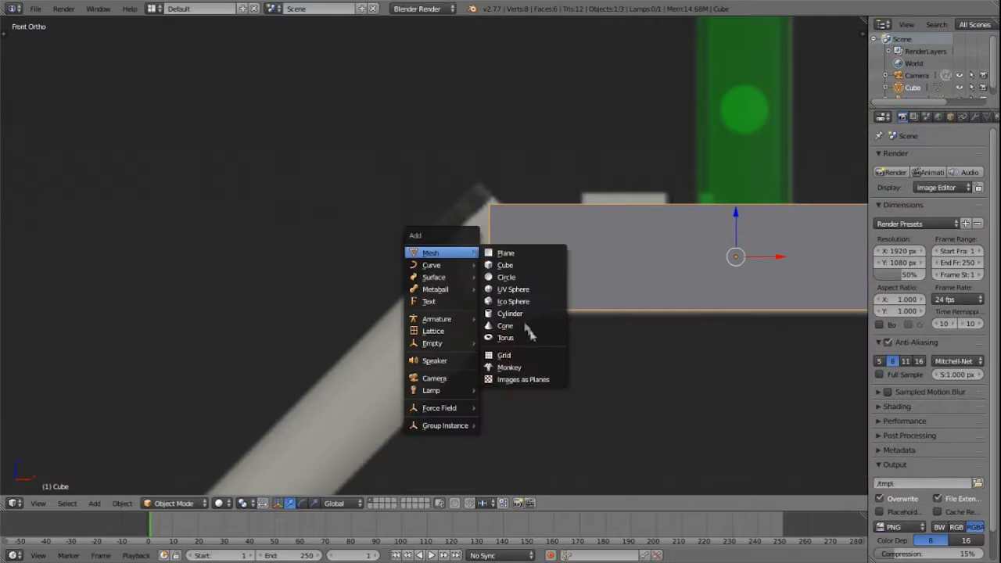
click(501, 326)
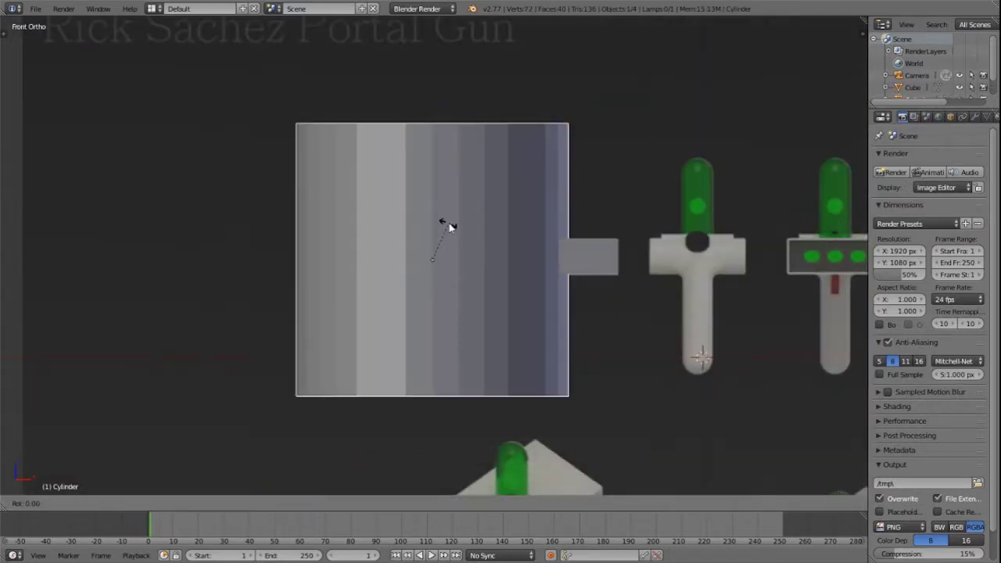
text(y90)
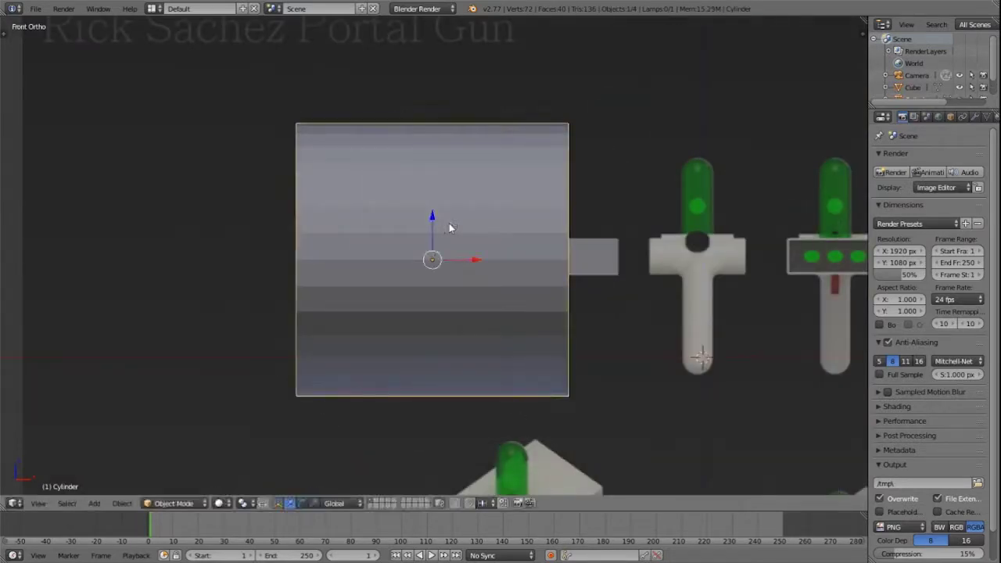
text(rz90)
key(Return)
Shrink the cylinder, place it at the body's rounded rear end, and scale it along Z to the body's height.
key(s)
click(453, 244)
scroll(471, 239, up, 13)
scroll(493, 219, down, 3)
key(g)
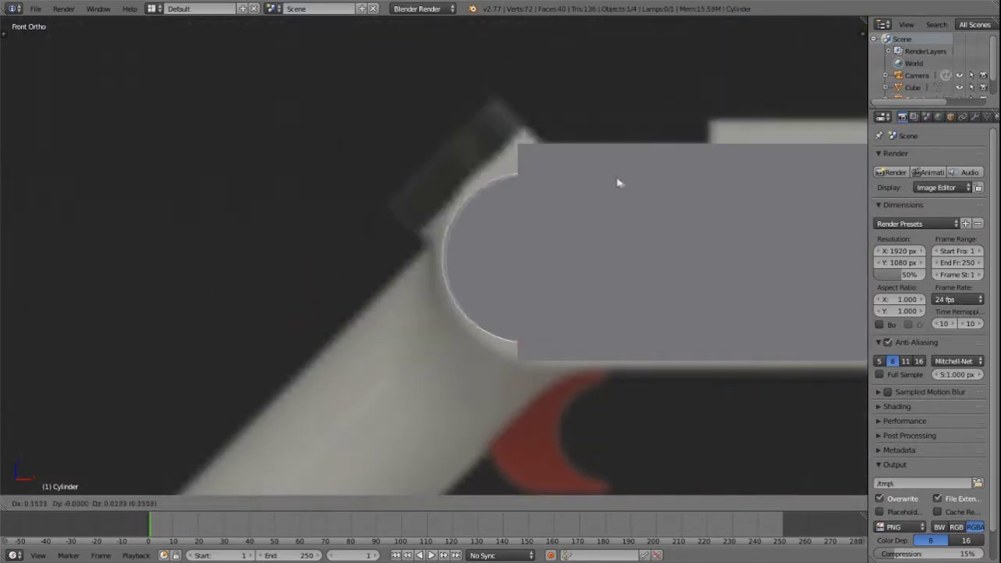
key(s)
key(z)
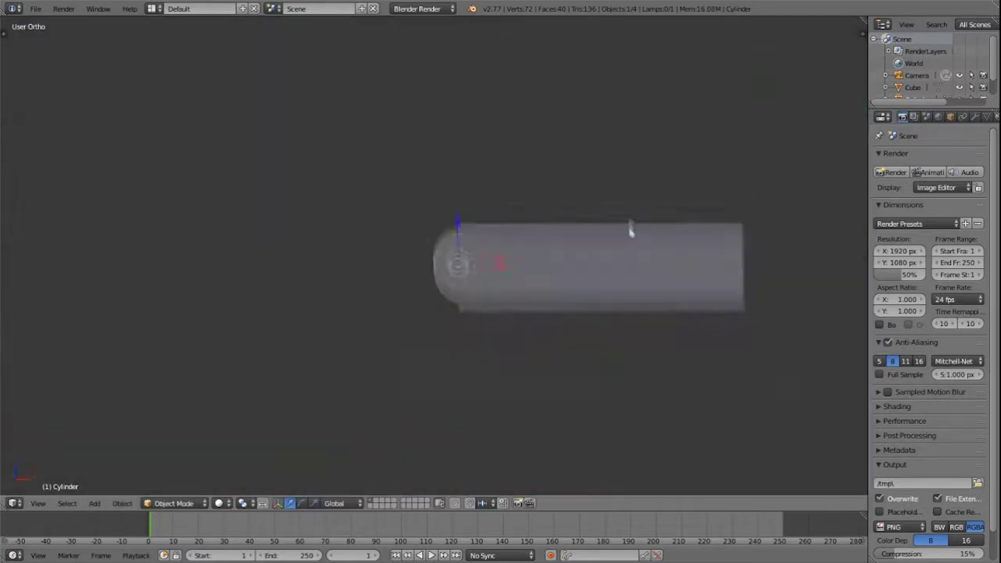
Set the top-view reference image's rotation to 90° and its offsets to -2.40 and 3.70.
key(KP_7)
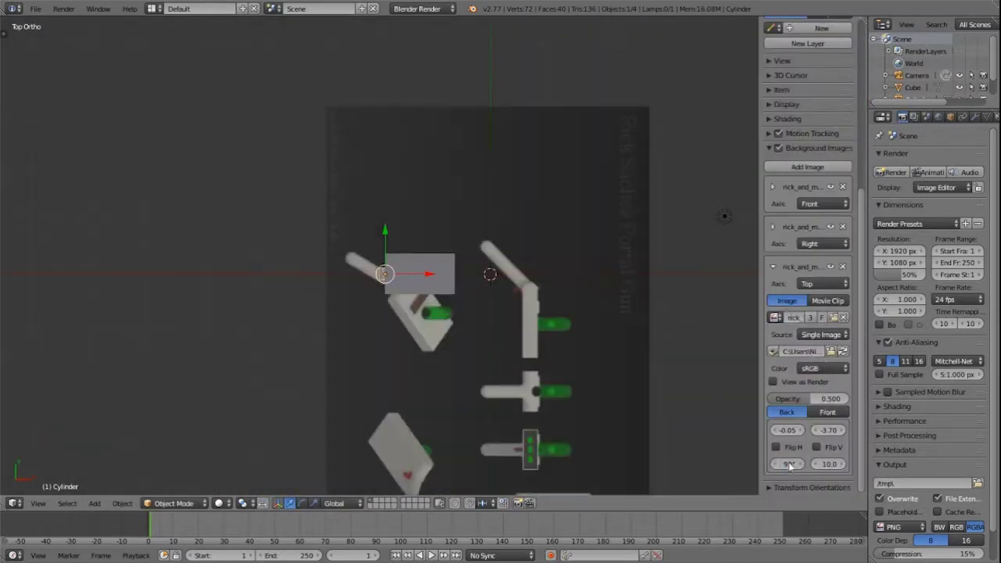
key(minus)
drag(778, 432, 743, 432)
drag(743, 432, 735, 433)
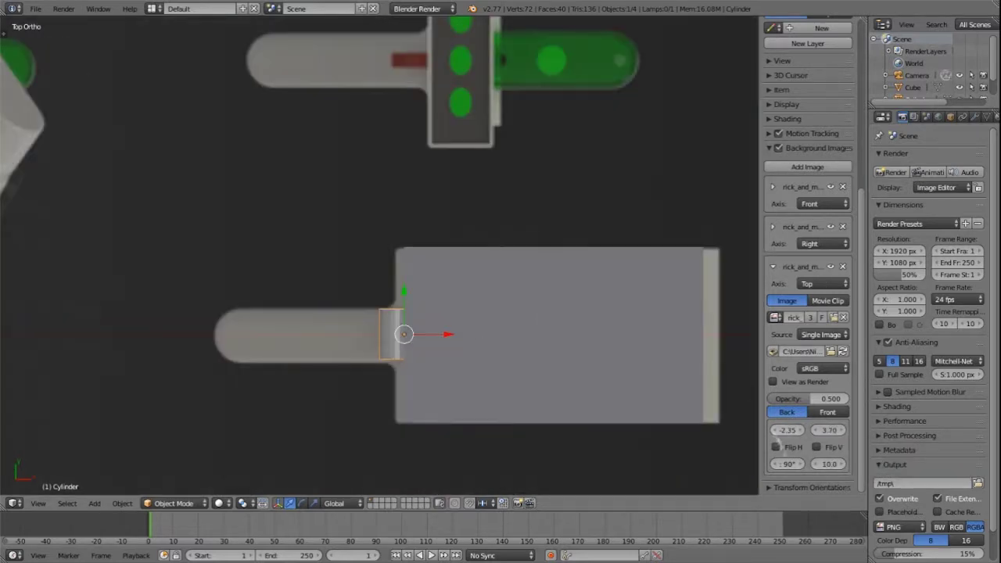
click(774, 431)
click(791, 430)
key(Return)
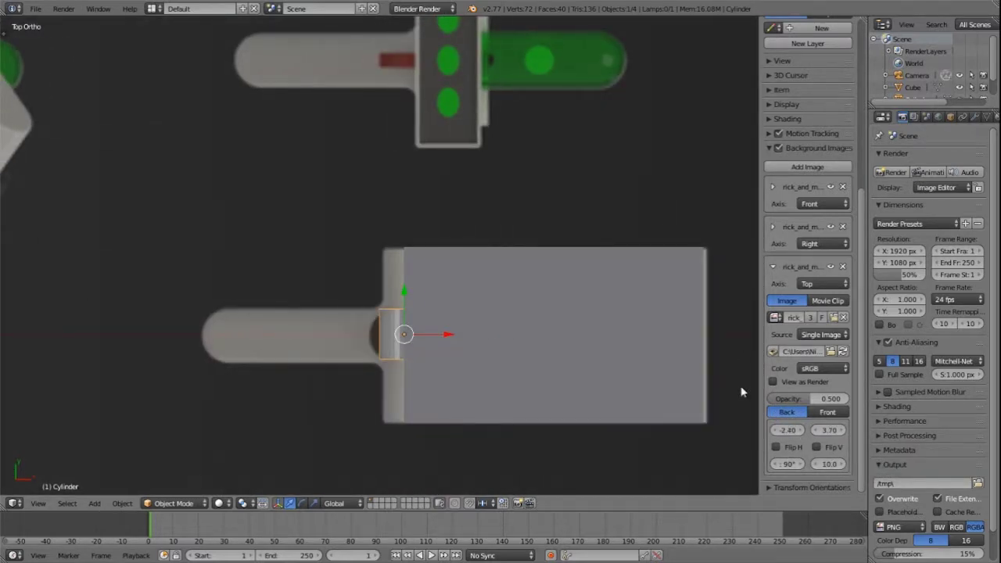
Scale the rear cylinder along Y to the gun body's width and join it with the body block.
scroll(465, 233, up, 3)
key(s)
key(y)
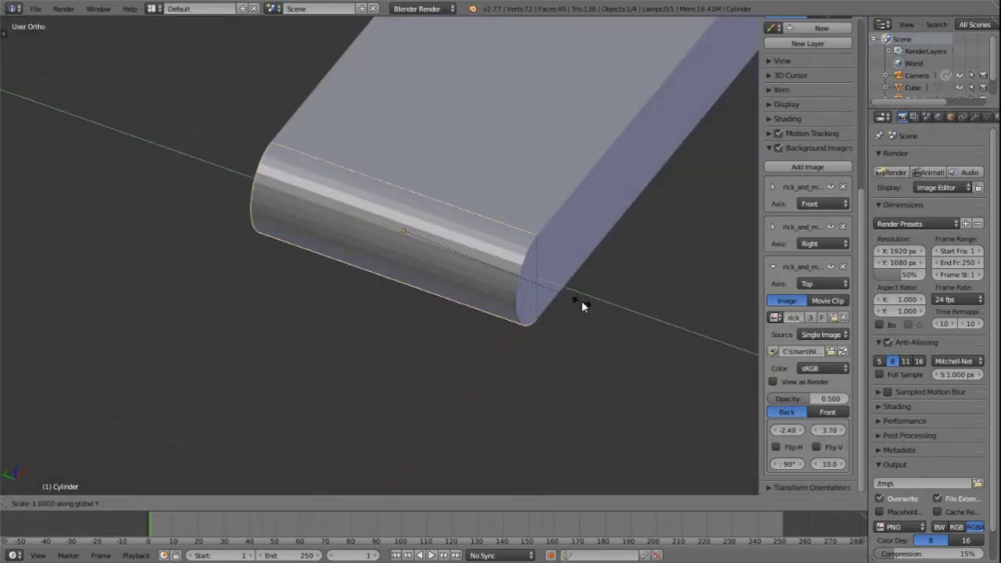
click(590, 302)
middle_drag(590, 302, 450, 283)
scroll(302, 289, up, 2)
scroll(450, 283, down, 3)
right_click(592, 281)
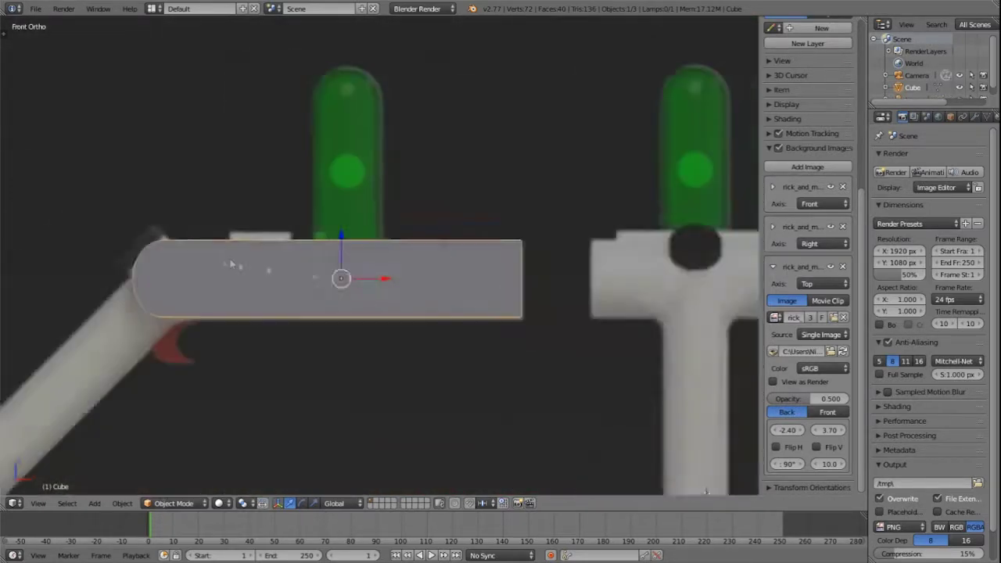
Add another cylinder, rotate it 45°, and move it onto the dark knob at the gun's rear upper corner.
shift+middle_drag(231, 265, 468, 264)
scroll(399, 231, up, 4)
scroll(404, 227, down, 5)
key(shift+a)
mouse_move(411, 223)
click(472, 287)
key(g)
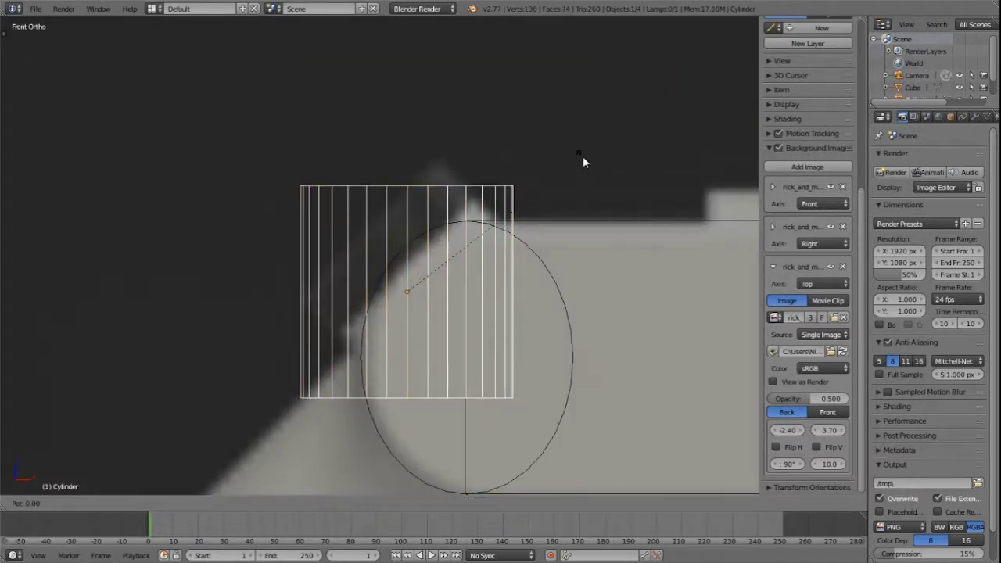
text(r45)
key(Return)
key(g)
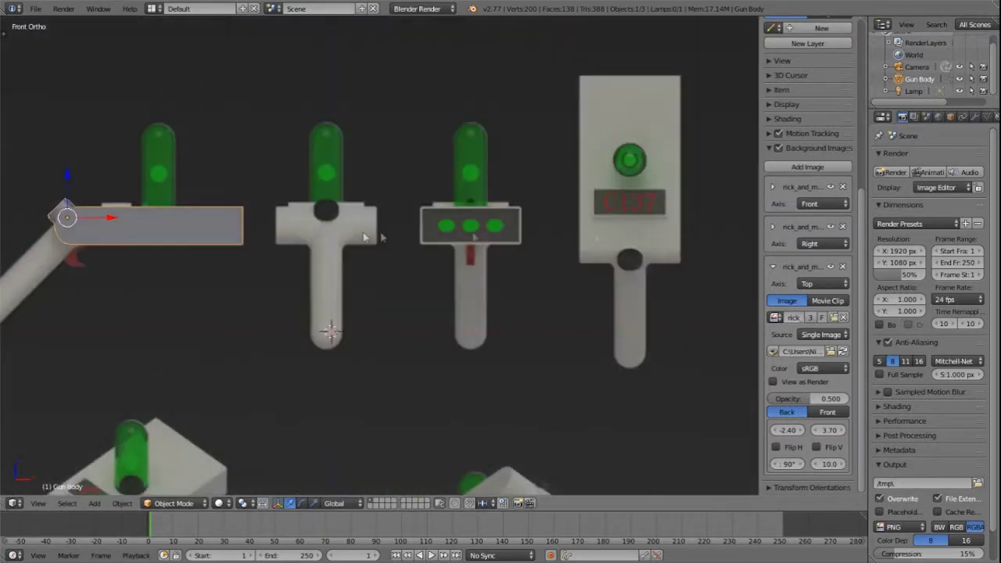
Snap the 3D cursor to the scene center and add a new cube for the display housing.
key(shift+s)
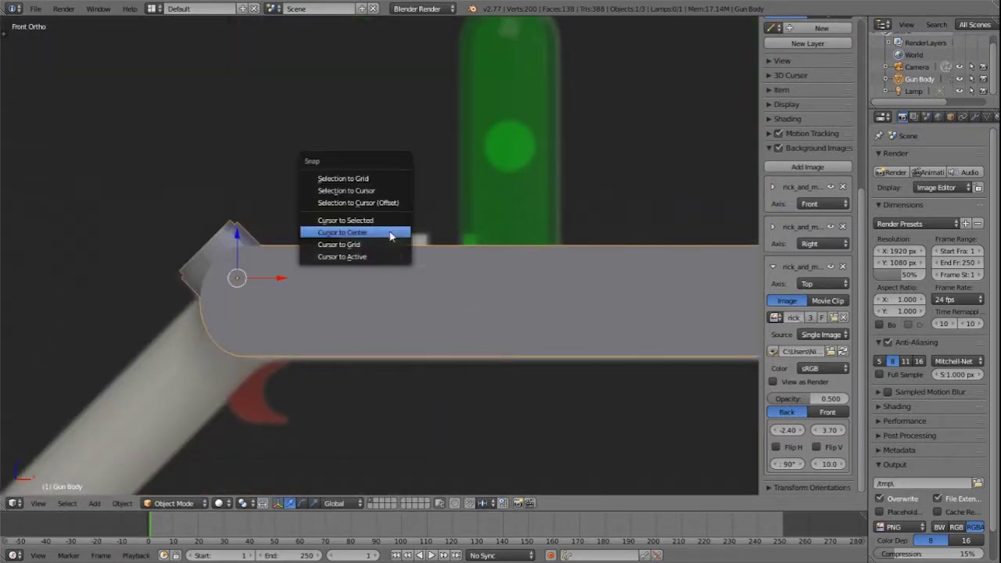
click(368, 228)
key(shift+a)
mouse_move(403, 235)
click(475, 247)
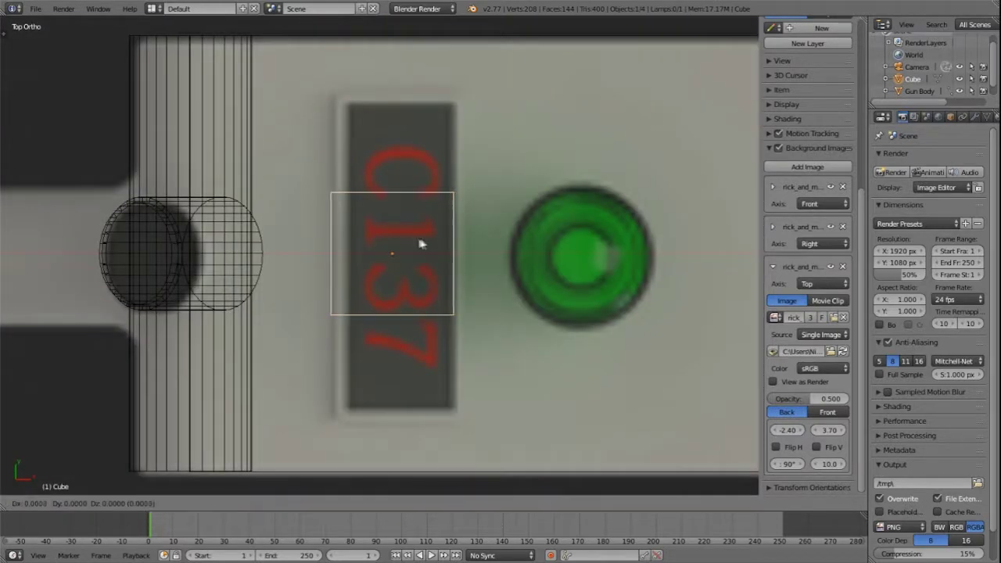
Place the new cube over the C137 display in the top reference and scale it along Y to the display's length.
click(420, 245)
key(s)
key(y)
key(s)
key(y)
click(440, 227)
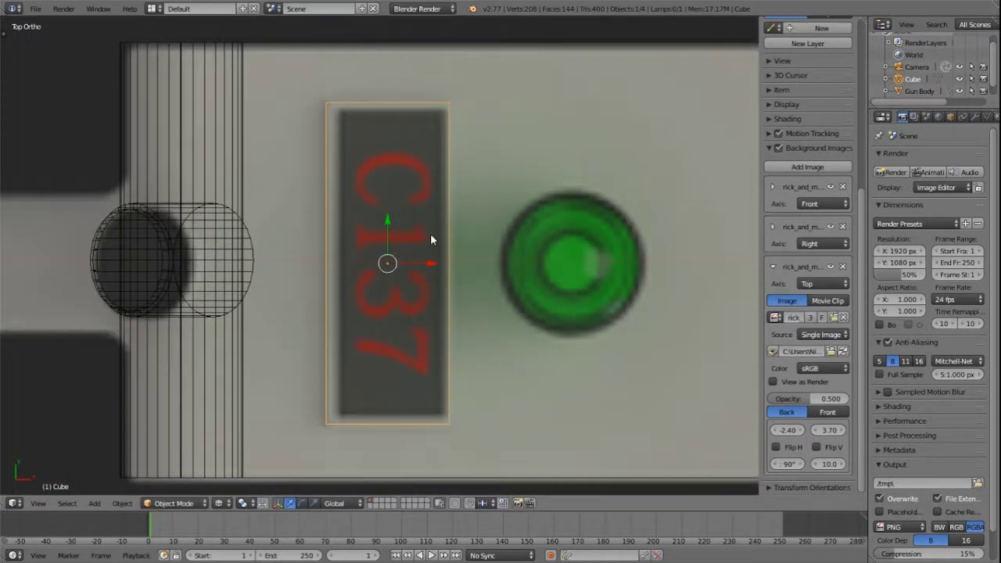
Inset the display cube's top face and fit the inner corner vertices to the dark display rectangle.
key(Tab)
key(a)
key(a)
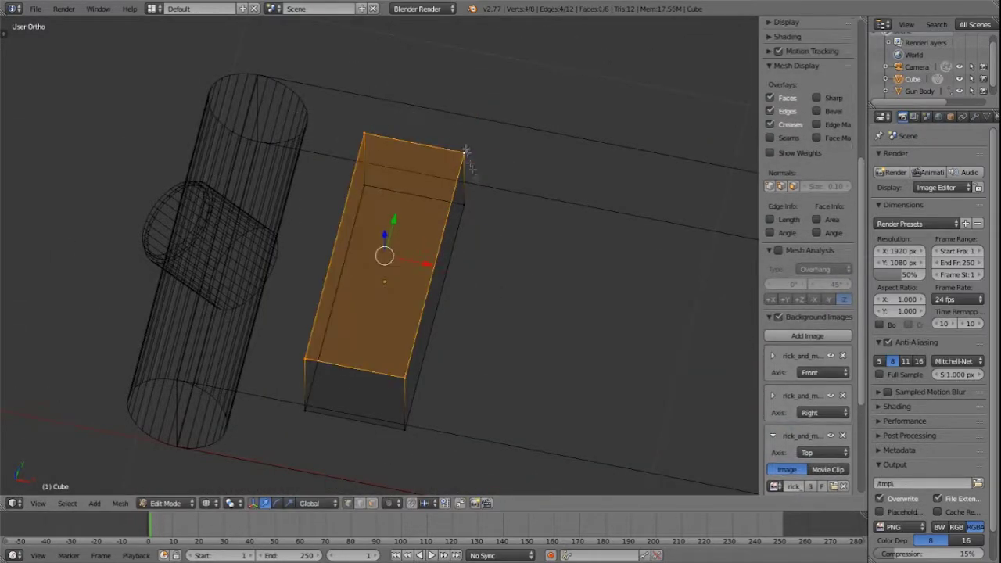
key(KP_7)
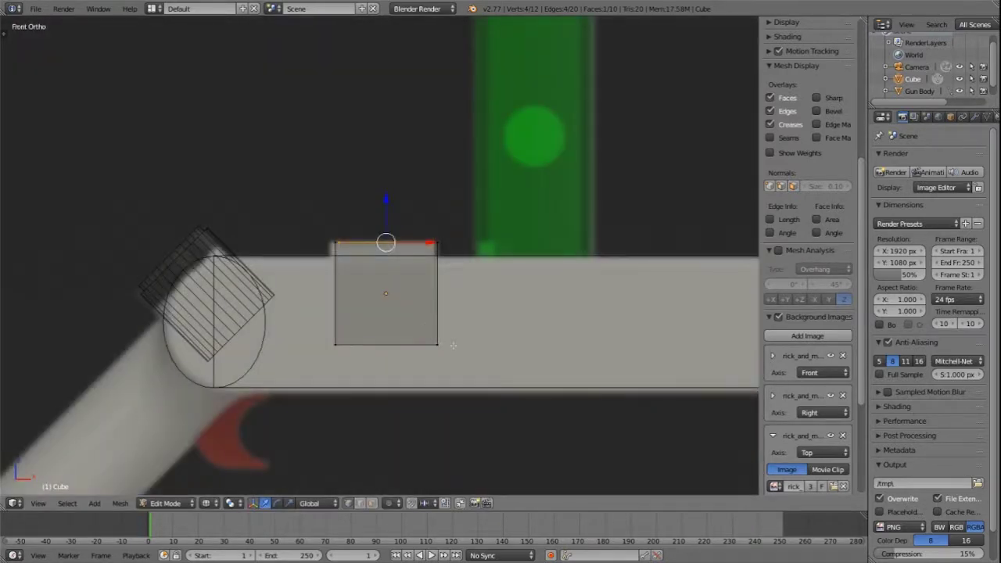
right_click(452, 345)
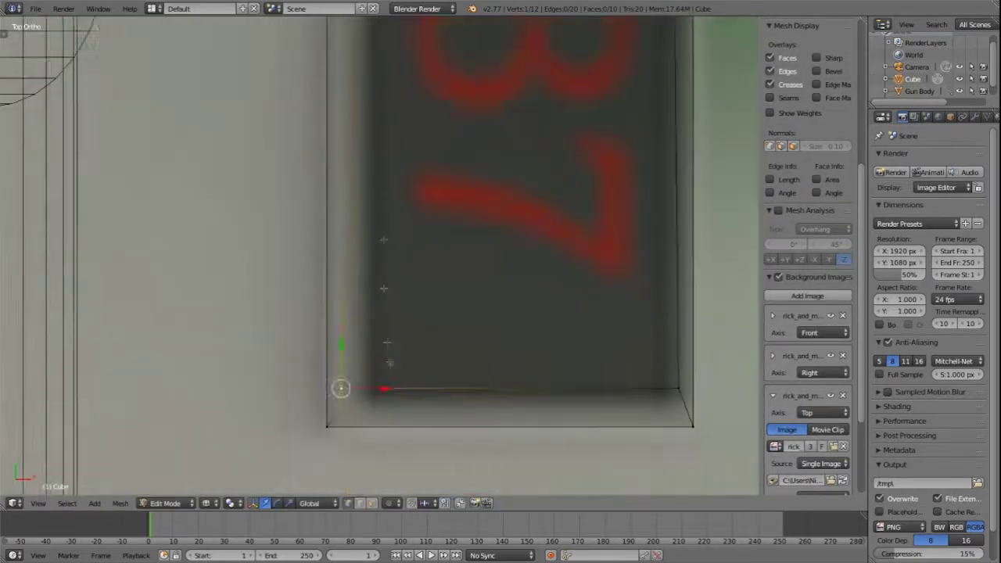
key(g)
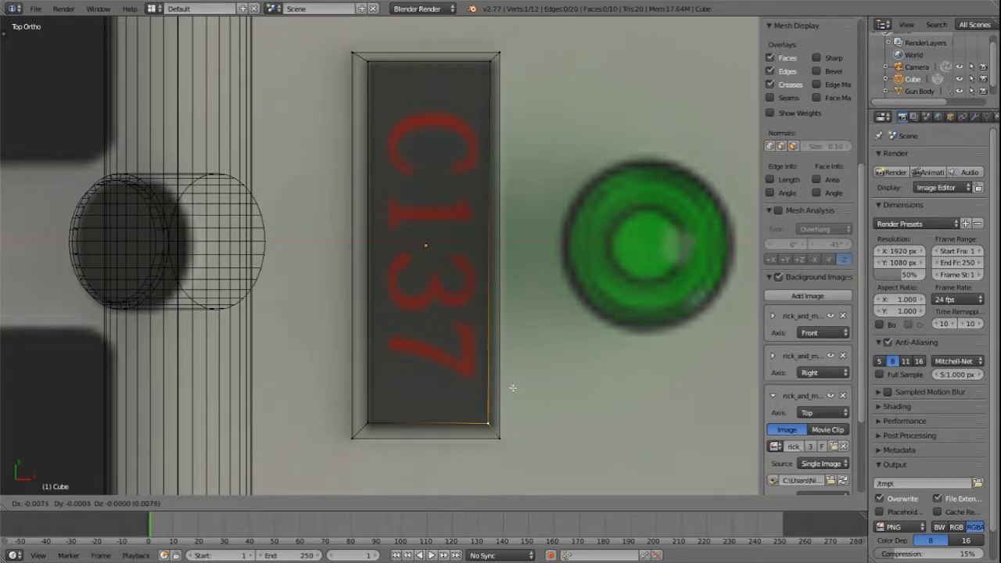
Extrude the inset top face of the display housing to form the screen recess.
middle_drag(434, 365, 440, 246)
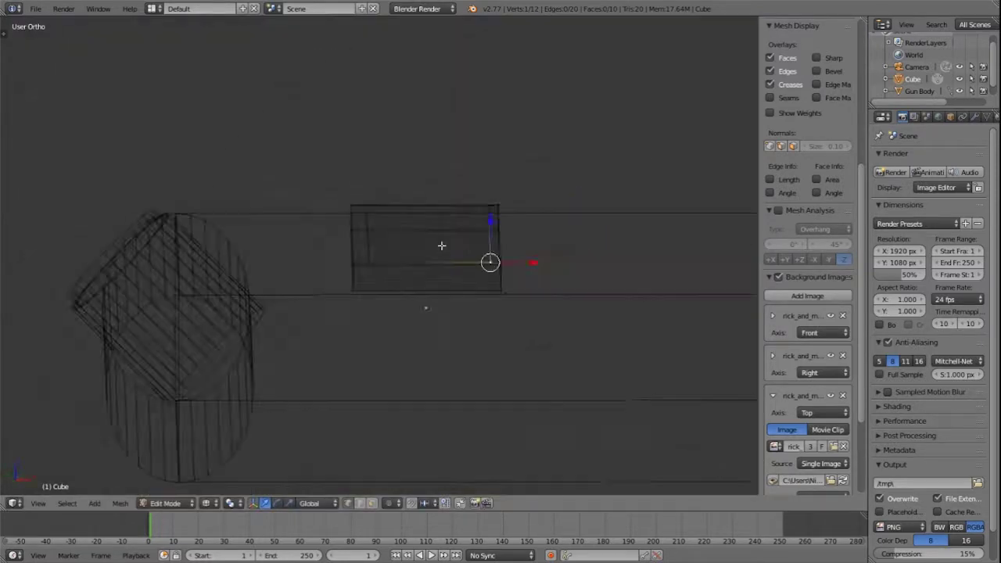
key(KP_1)
scroll(446, 235, up, 4)
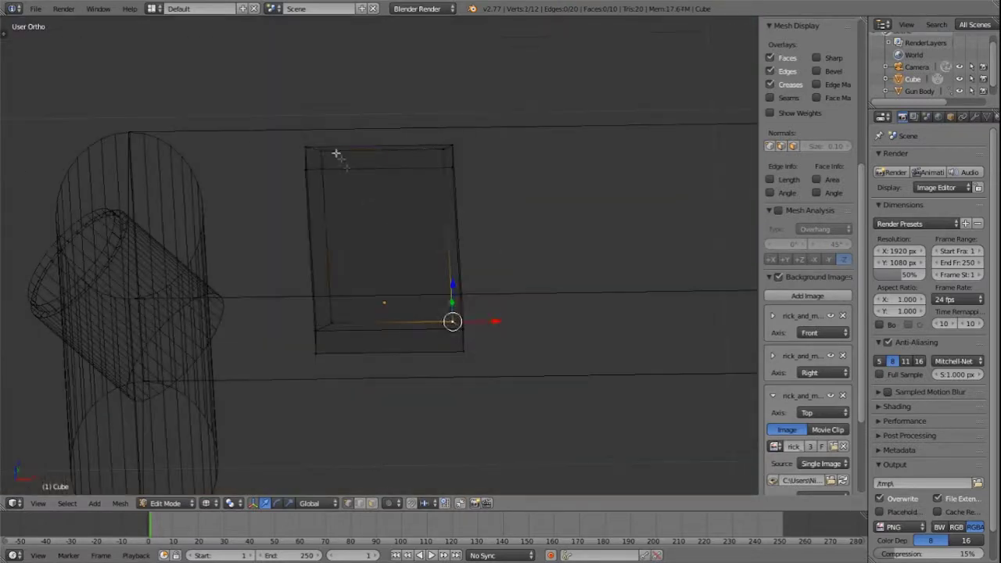
right_click(367, 270)
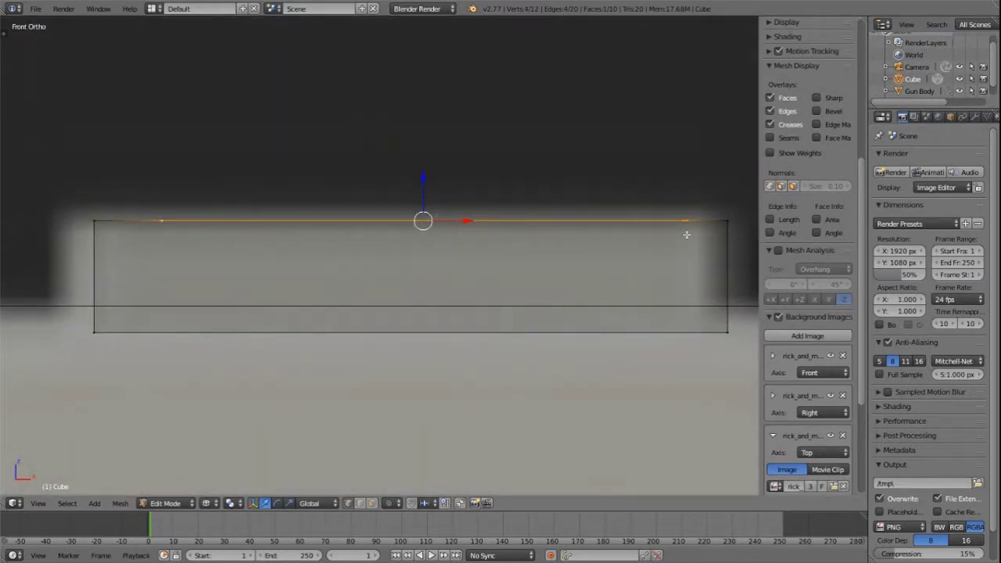
key(e)
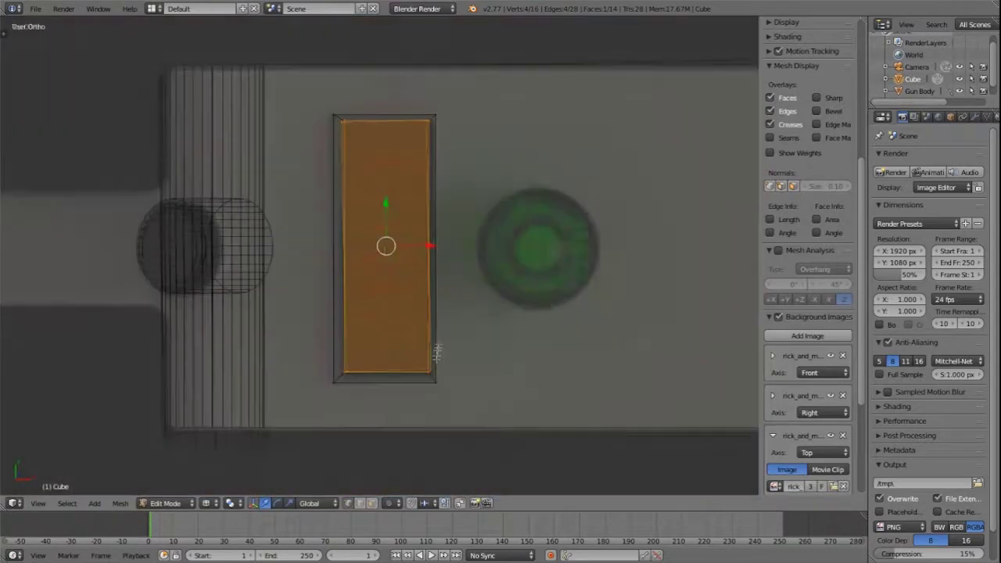
middle_drag(391, 375, 403, 384)
middle_drag(371, 273, 399, 227)
drag(405, 190, 405, 194)
middle_drag(404, 194, 548, 282)
key(KP_5)
scroll(279, 230, up, 5)
scroll(279, 230, down, 5)
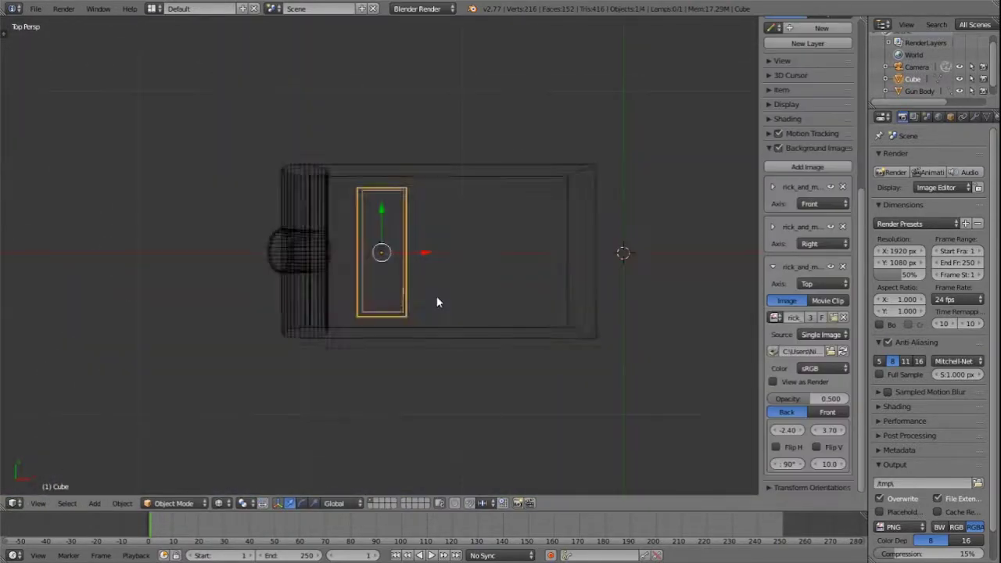
scroll(408, 301, down, 2)
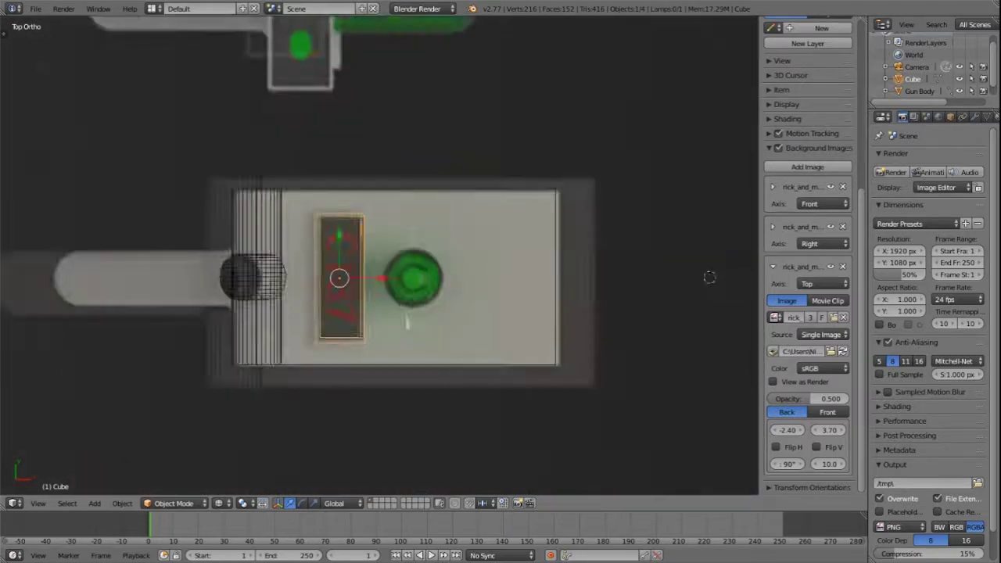
Join the display housing with the gun body into a single object.
scroll(387, 314, up, 1)
scroll(387, 314, up, 2)
key(KP_1)
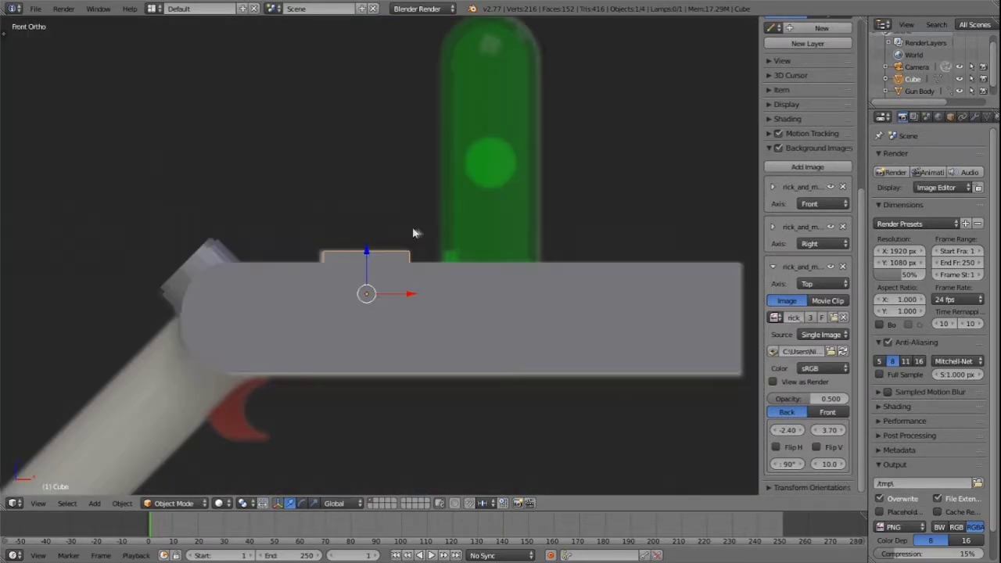
scroll(413, 228, up, 1)
shift+middle_drag(304, 309, 342, 316)
scroll(342, 315, down, 2)
shift+middle_drag(237, 389, 429, 220)
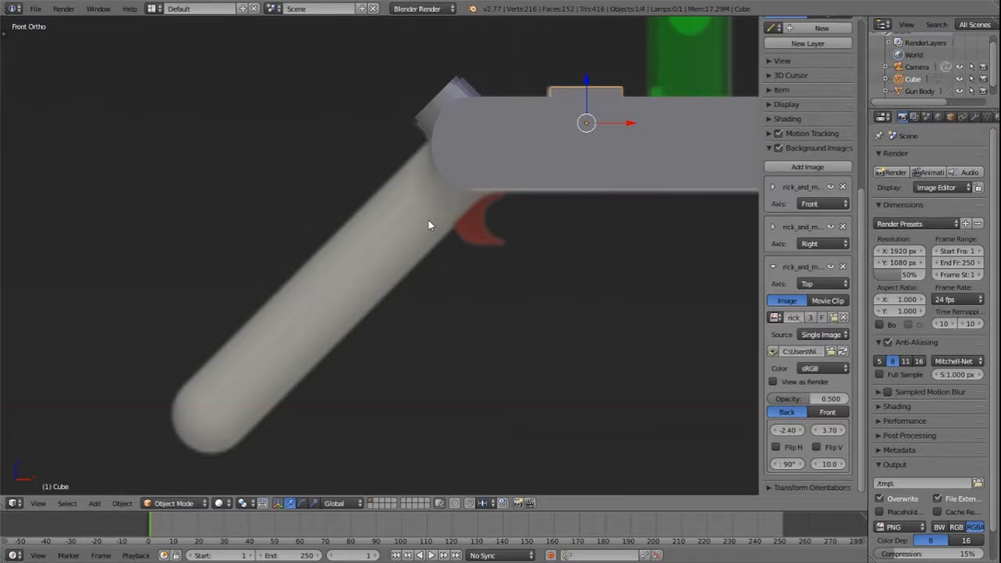
scroll(429, 225, up, 2)
right_click(461, 156)
scroll(453, 295, down, 3)
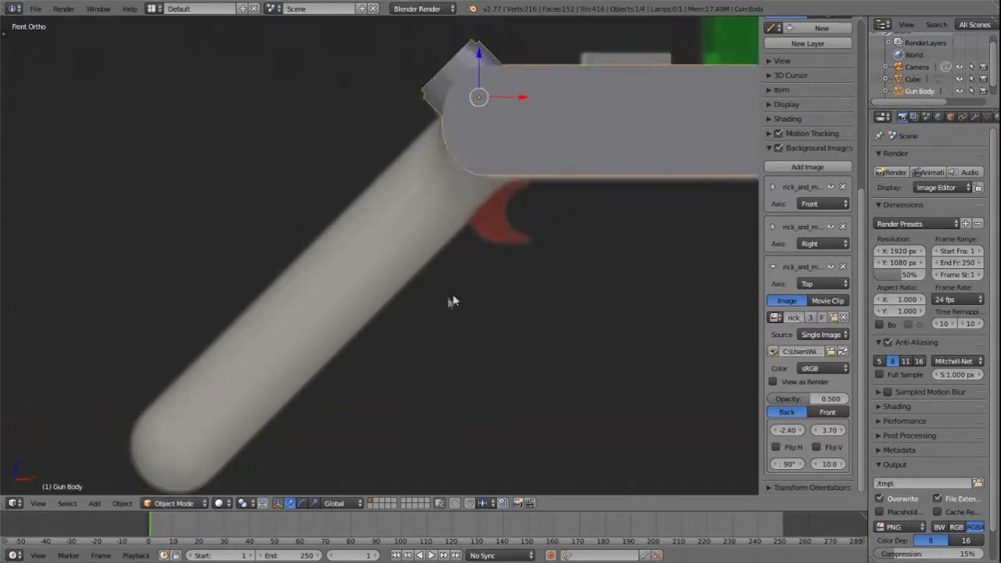
shift+right_click(551, 147)
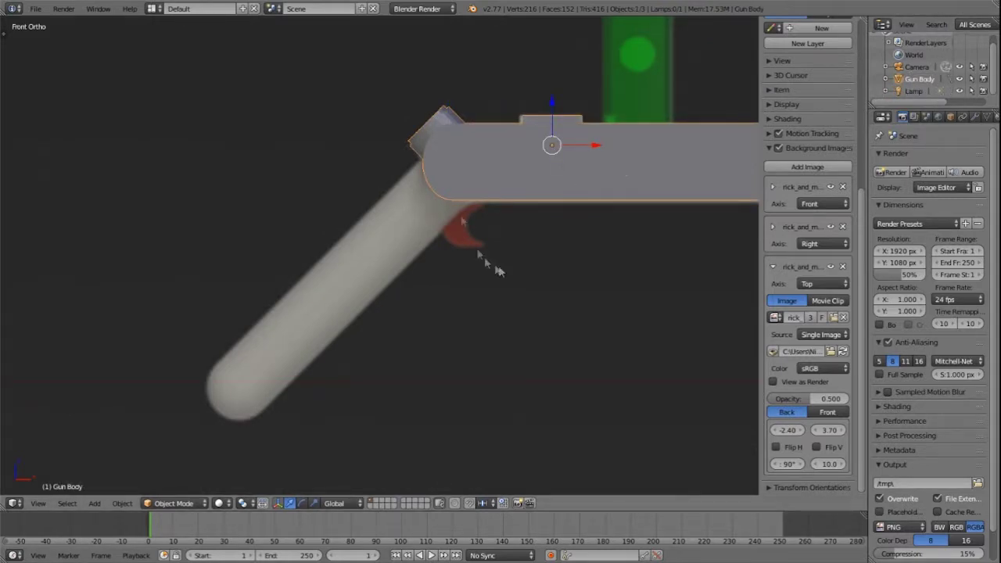
Add a cylinder for the handle and scale it to 0.5.
key(shift+a)
mouse_move(469, 233)
click(500, 302)
key(s)
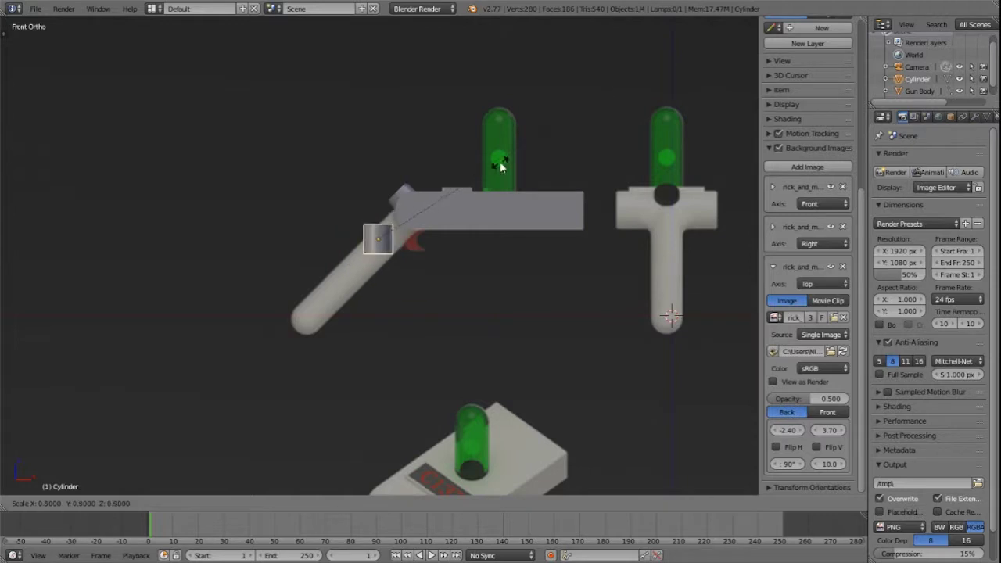
click(502, 166)
Align the cylinder with the slanted handle in the front reference and scale it by about 1.07 to the handle's thickness.
scroll(440, 247, up, 6)
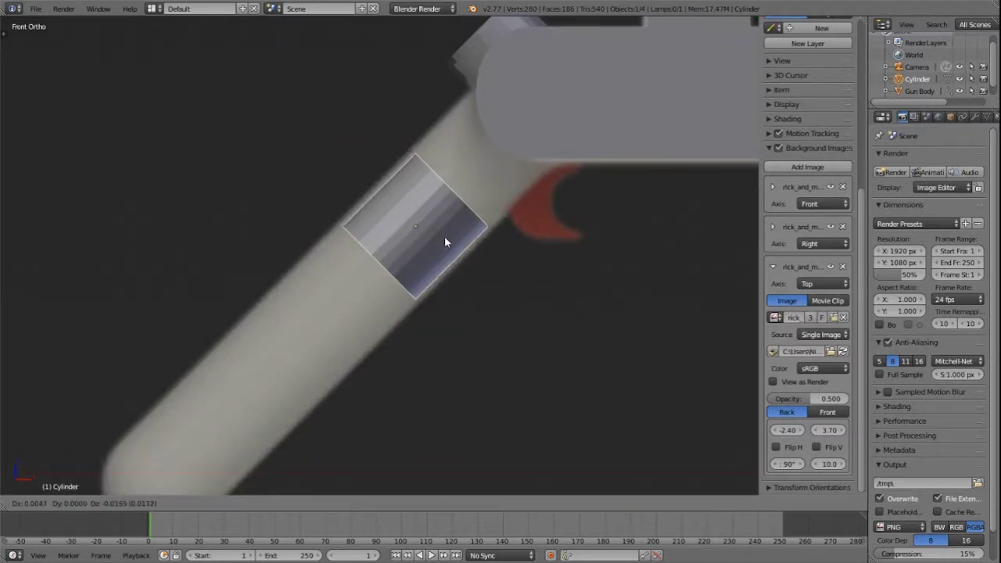
click(481, 197)
scroll(481, 197, up, 4)
key(s)
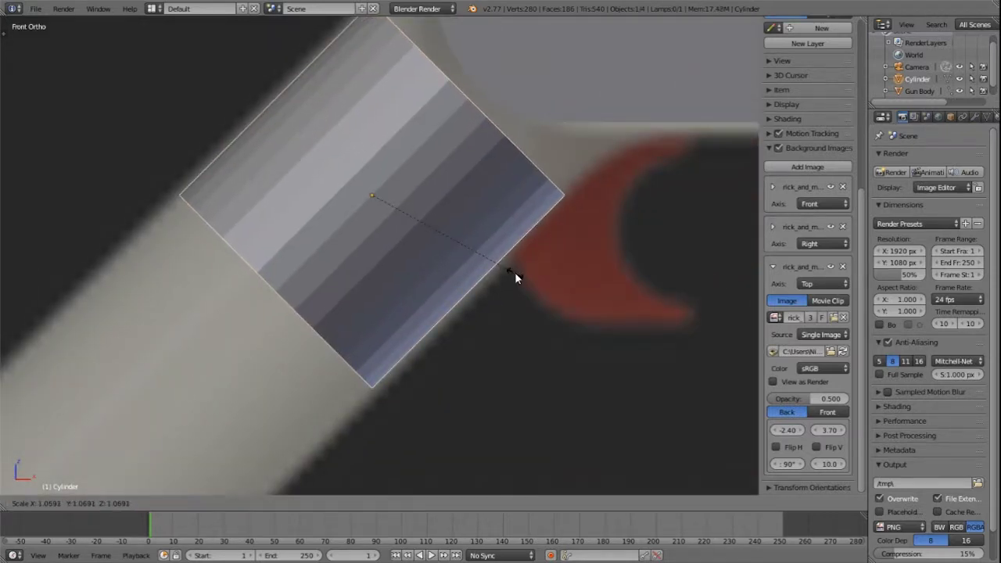
click(516, 273)
scroll(514, 274, down, 12)
shift+middle_drag(514, 273, 361, 221)
scroll(361, 221, up, 6)
shift+middle_drag(685, 96, 471, 223)
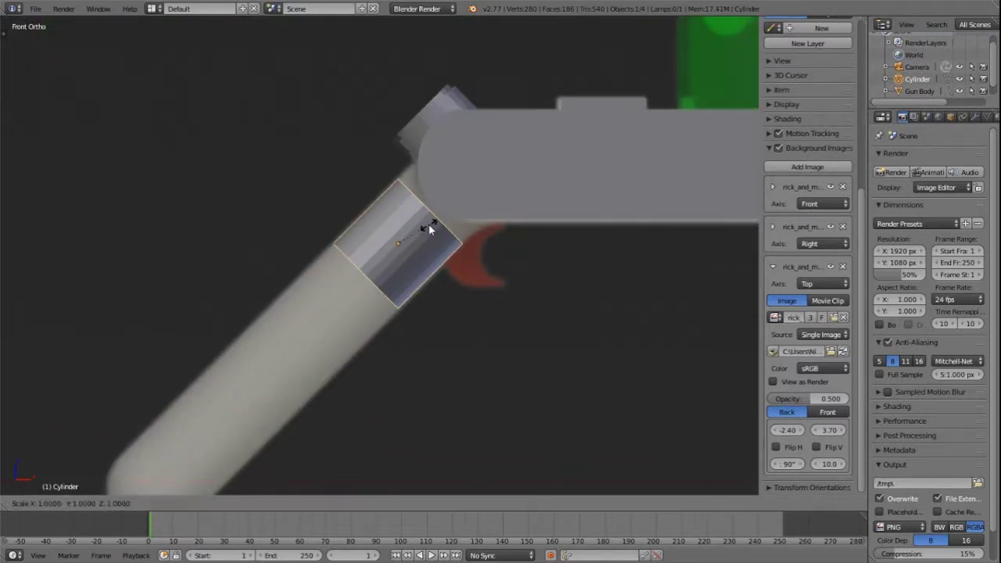
key(z)
right_click(469, 211)
Move the cylinder's lower end vertices along the handle to where its rounded tip begins in the front reference.
shift+middle_drag(382, 268, 469, 185)
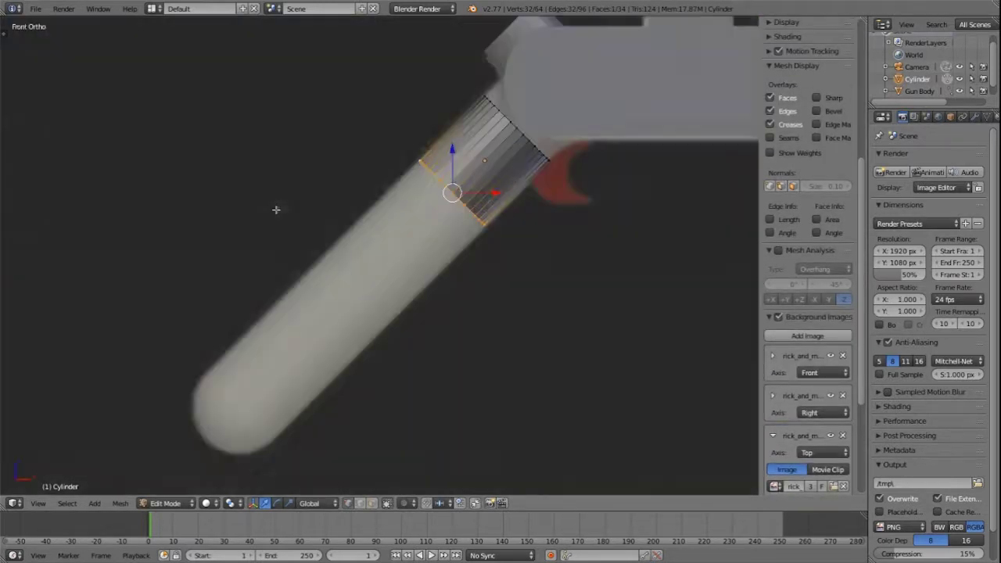
key(g)
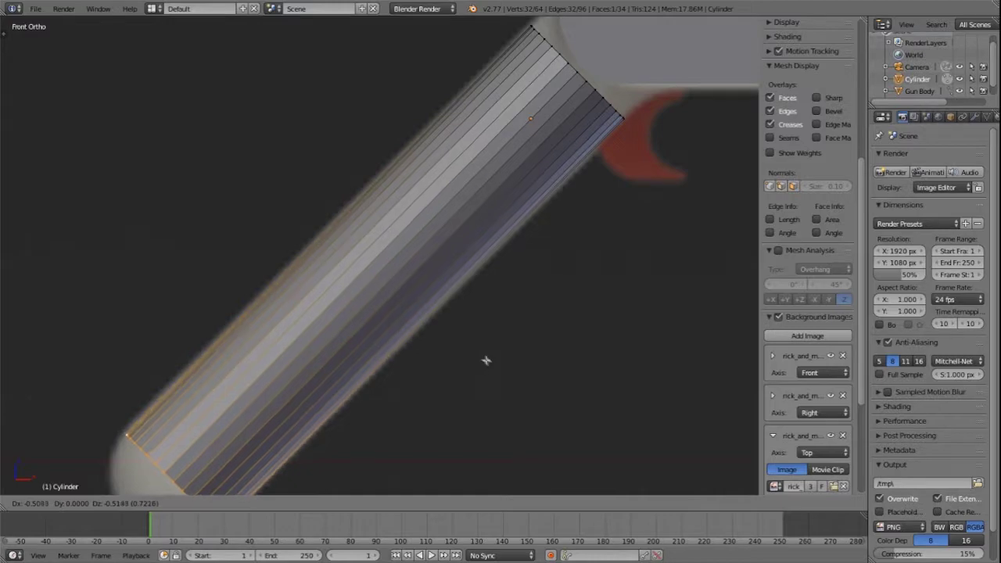
click(458, 347)
shift+middle_drag(358, 368, 413, 295)
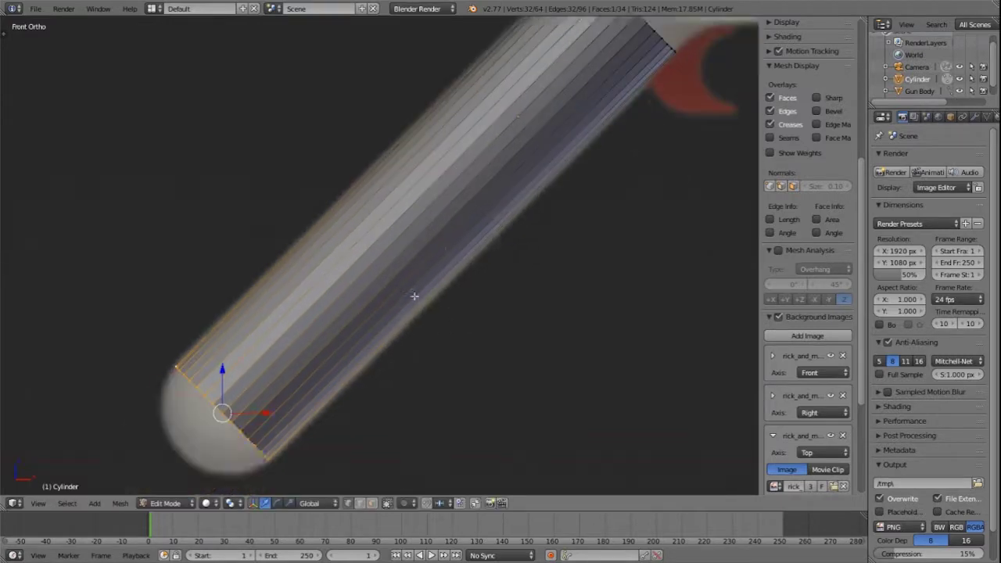
Select the handle cylinder's upper edge loop and move it into the rounded back of the gun body.
shift+middle_drag(708, 47, 521, 225)
scroll(509, 219, up, 4)
middle_drag(445, 251, 446, 272)
scroll(538, 213, down, 3)
key(a)
key(a)
scroll(446, 272, down, 2)
right_click(442, 200)
alt+right_click(414, 196)
key(KP_1)
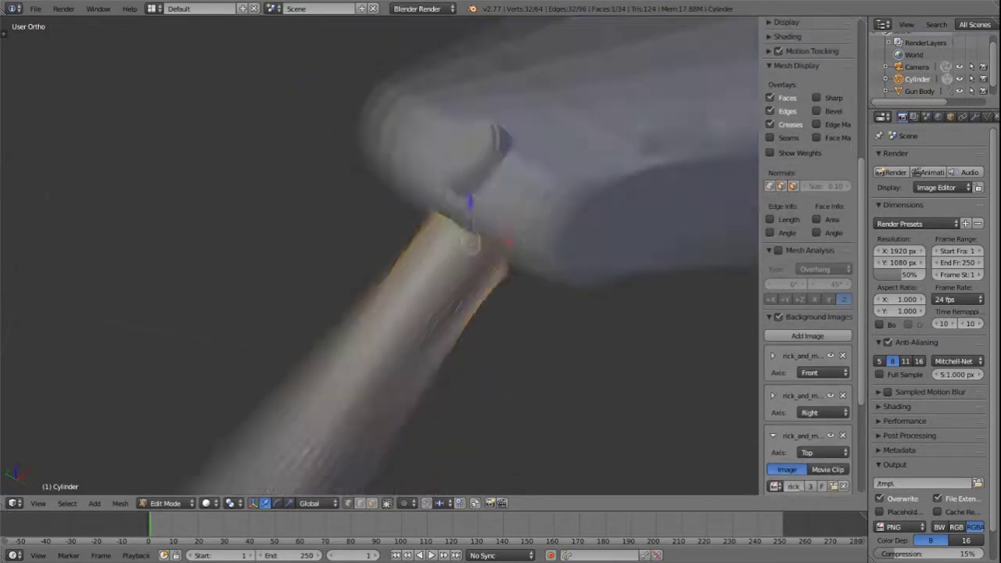
scroll(435, 193, up, 5)
shift+middle_drag(633, 203, 458, 245)
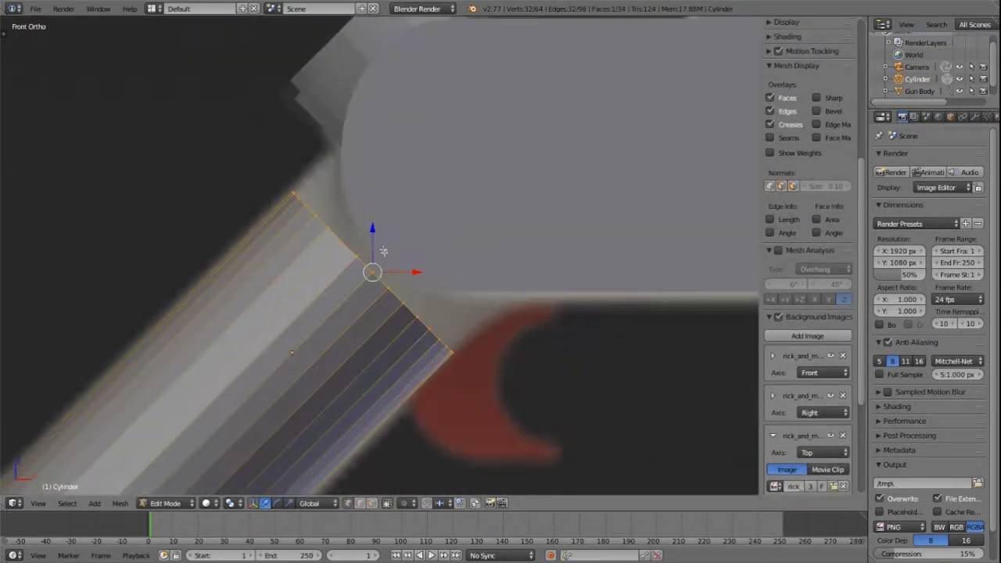
click(254, 69)
Examine from several angles how the handle's upper end meets the gun body, and leave mesh editing.
scroll(253, 69, down, 8)
middle_drag(253, 68, 401, 278)
scroll(401, 270, up, 7)
scroll(361, 384, down, 7)
scroll(423, 312, up, 7)
scroll(422, 313, down, 7)
right_click(365, 395)
scroll(417, 337, up, 4)
scroll(417, 378, down, 4)
click(445, 375)
scroll(333, 314, up, 3)
key(Tab)
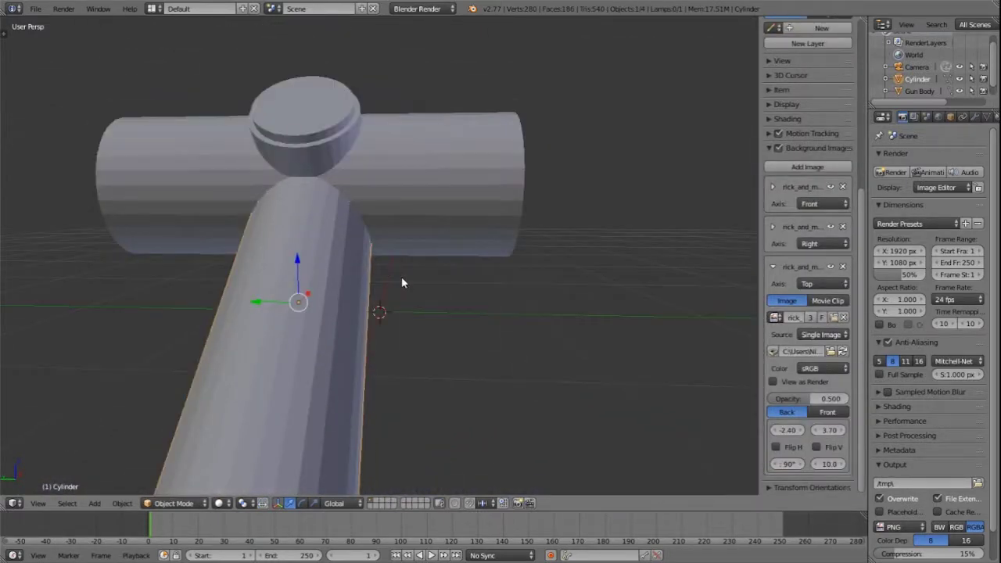
Add a cube, scale it down, and rotate and move it onto the joint between handle and gun body.
key(KP_1)
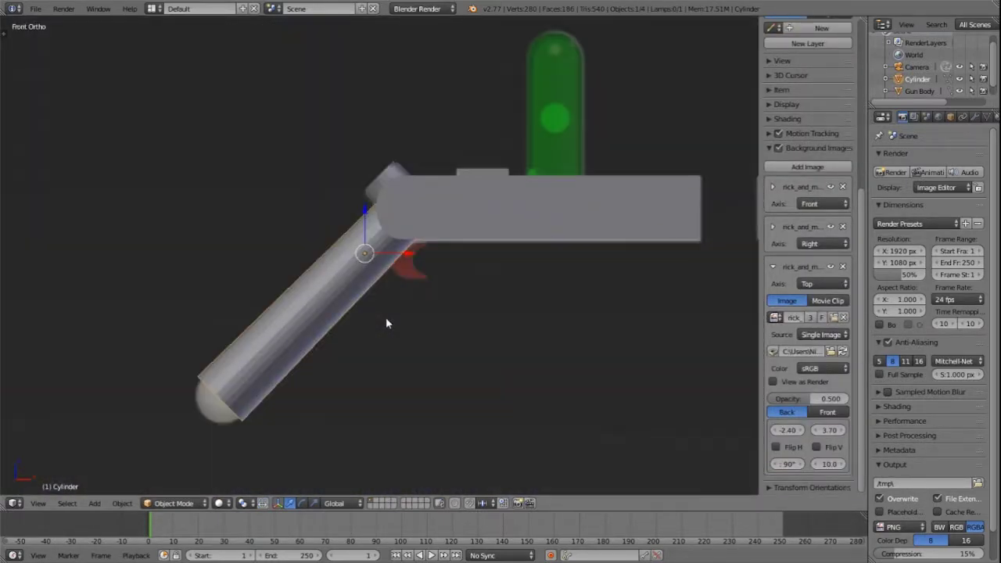
scroll(385, 317, up, 5)
key(shift+a)
click(442, 279)
scroll(394, 280, down, 7)
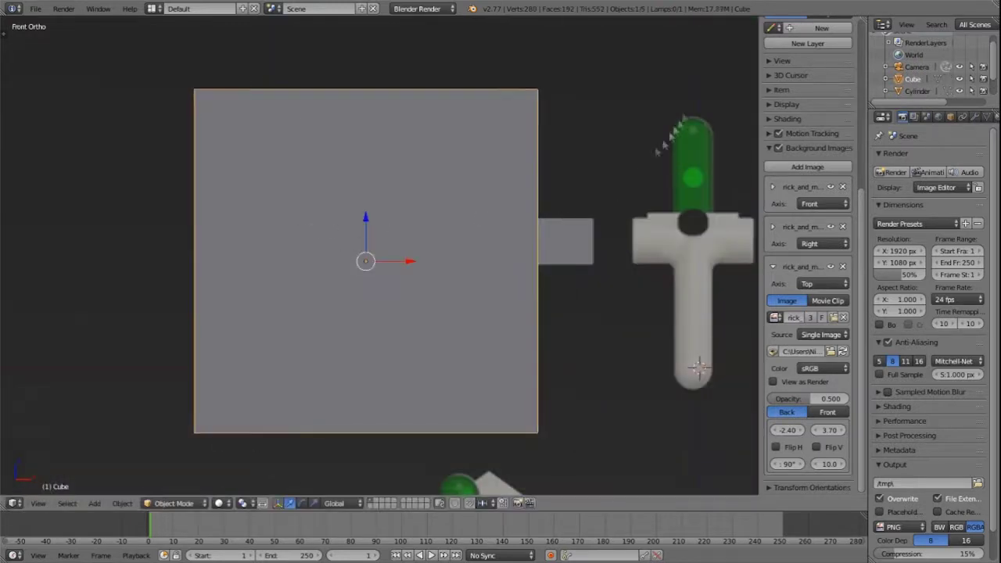
key(s)
click(393, 253)
scroll(393, 252, up, 5)
key(g)
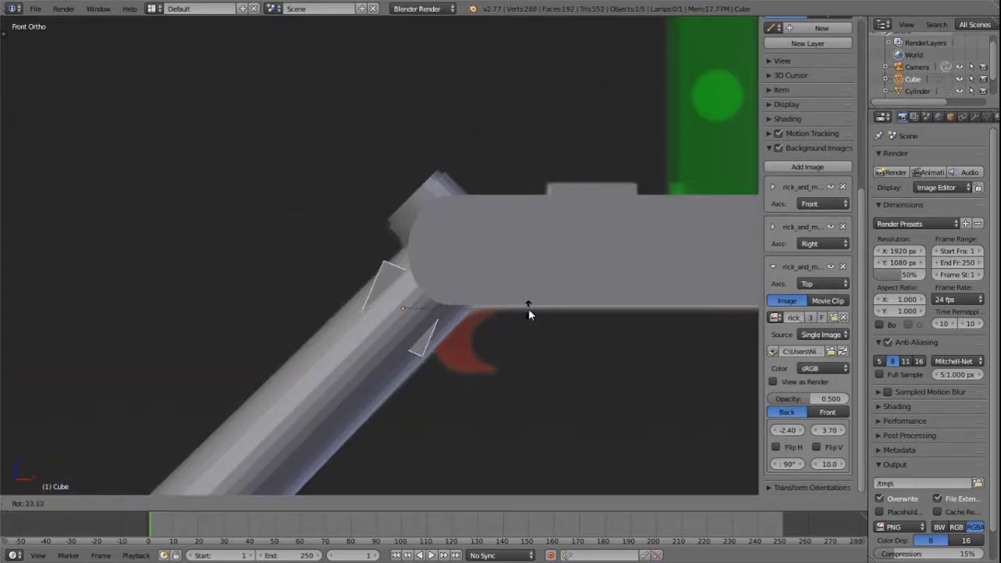
key(Return)
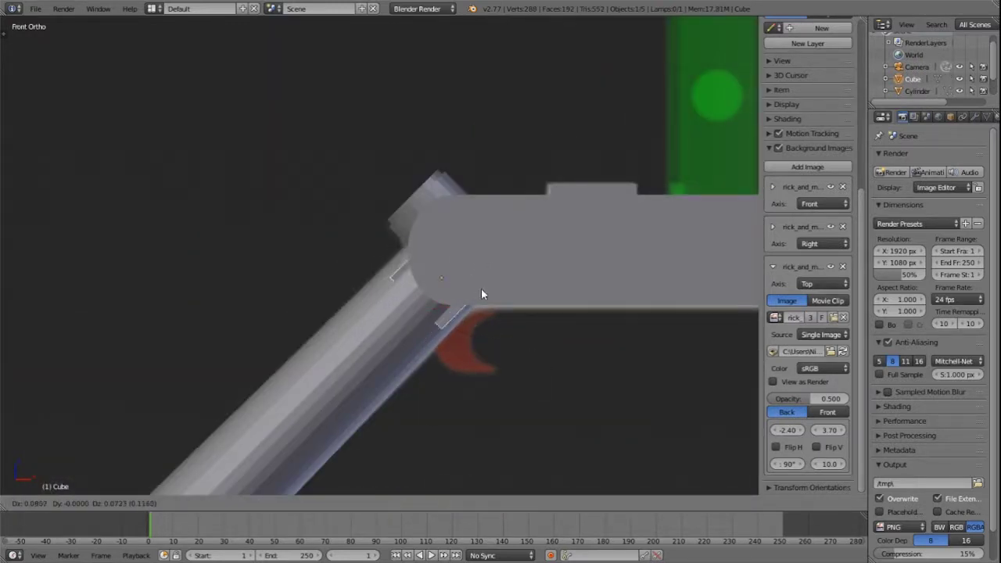
Rotate the joint cube in the top view and check how it sits around the handle.
key(KP_7)
scroll(422, 271, up, 3)
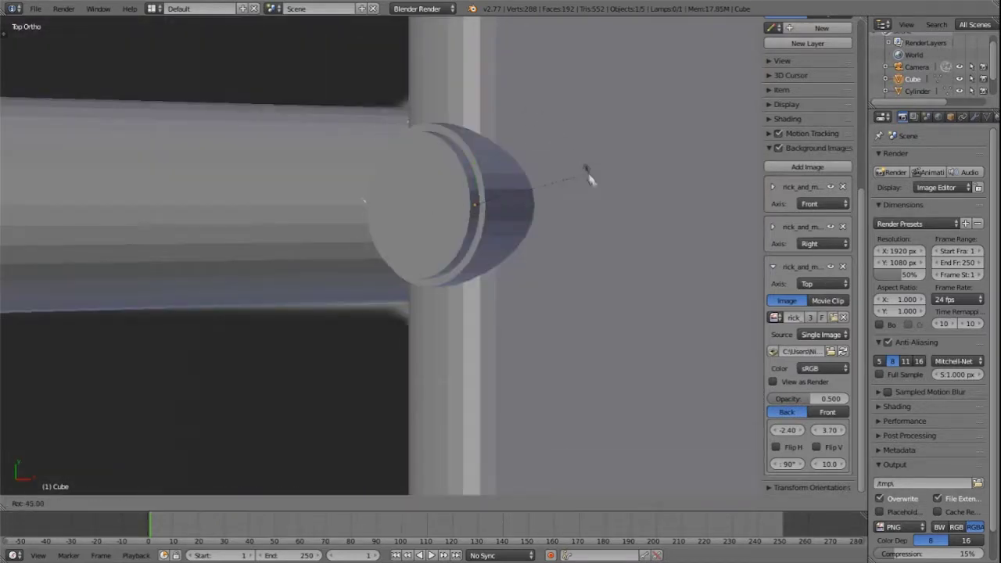
click(618, 302)
scroll(618, 302, down, 3)
middle_drag(617, 302, 524, 154)
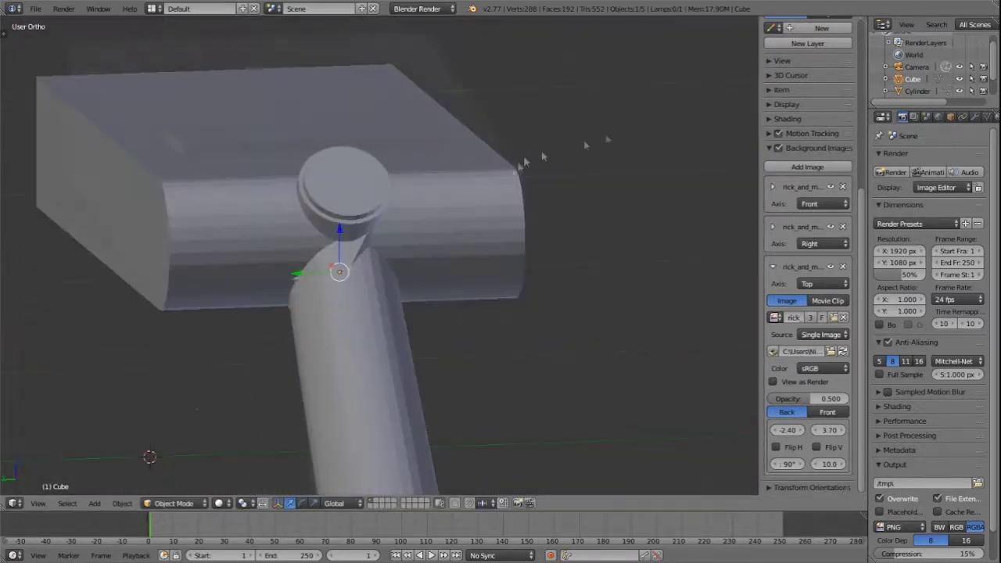
Rotate the joint cube further in the top and right views so its corners project on both sides of the handle.
key(KP_7)
key(r)
click(496, 210)
middle_drag(496, 209, 563, 124)
key(KP_7)
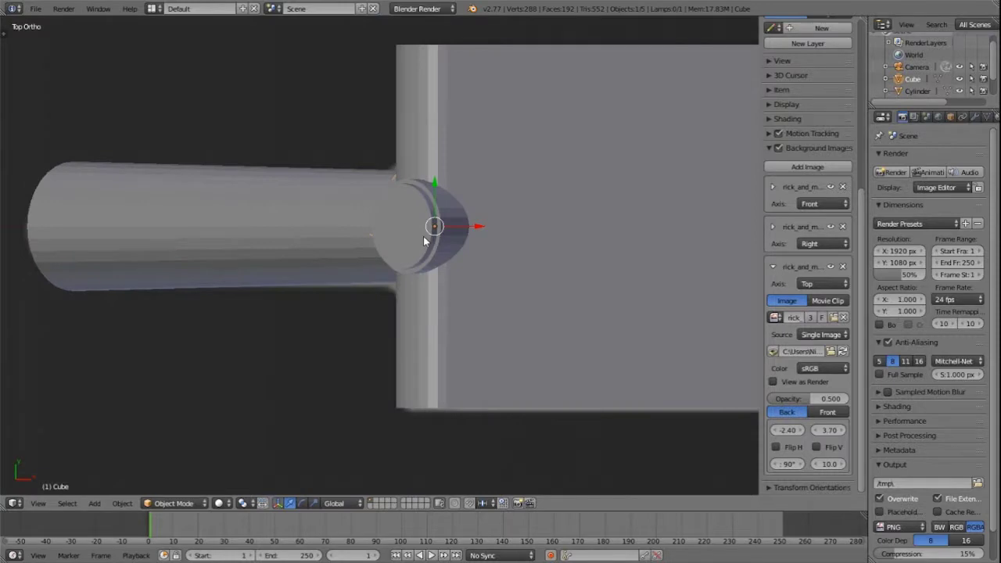
key(KP_3)
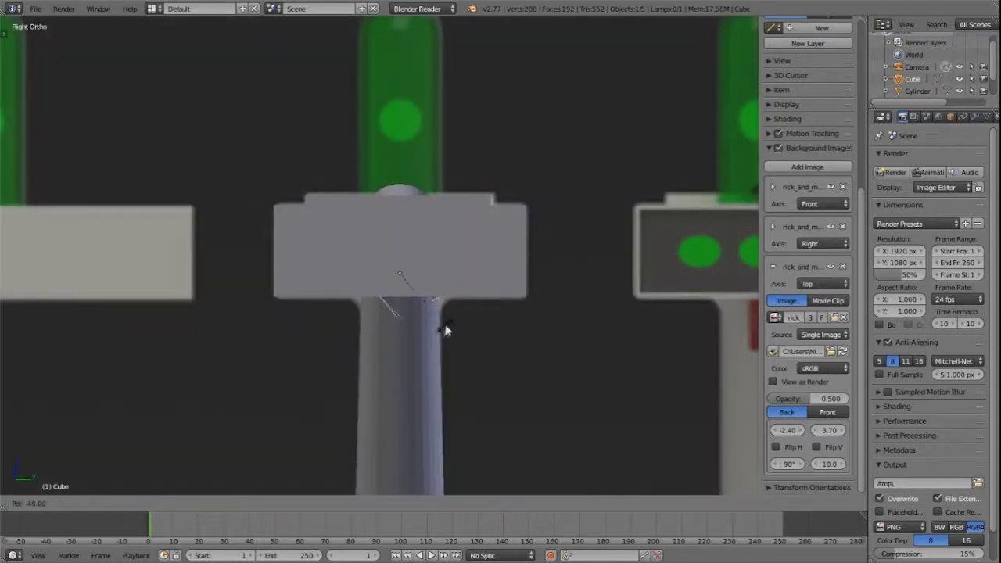
click(465, 280)
middle_drag(465, 280, 507, 320)
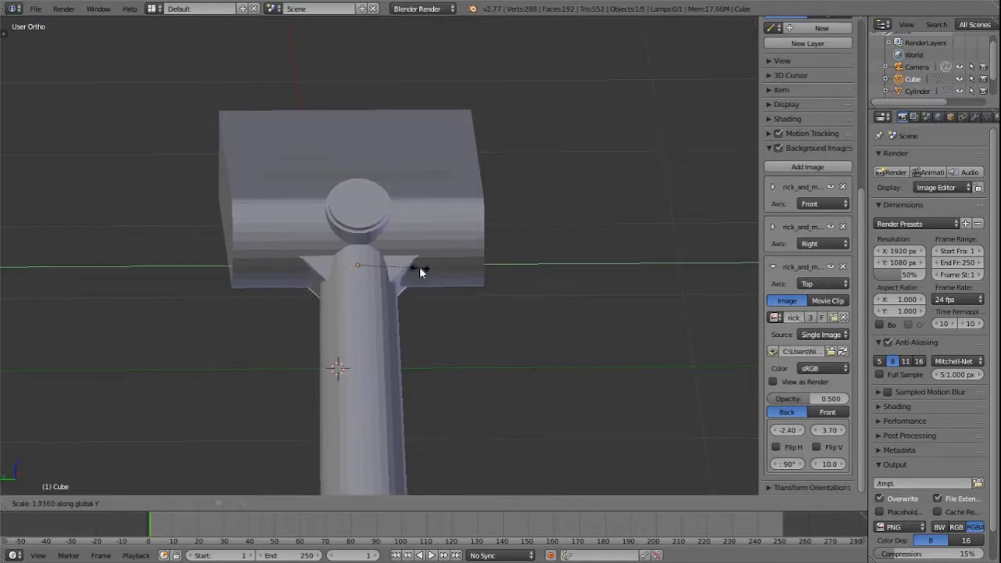
Scale the joint cube along Y by about 1.94 and rotate it in the front view to follow the handle's slope.
click(420, 270)
middle_drag(420, 269, 392, 279)
key(KP_1)
click(417, 307)
scroll(512, 188, up, 5)
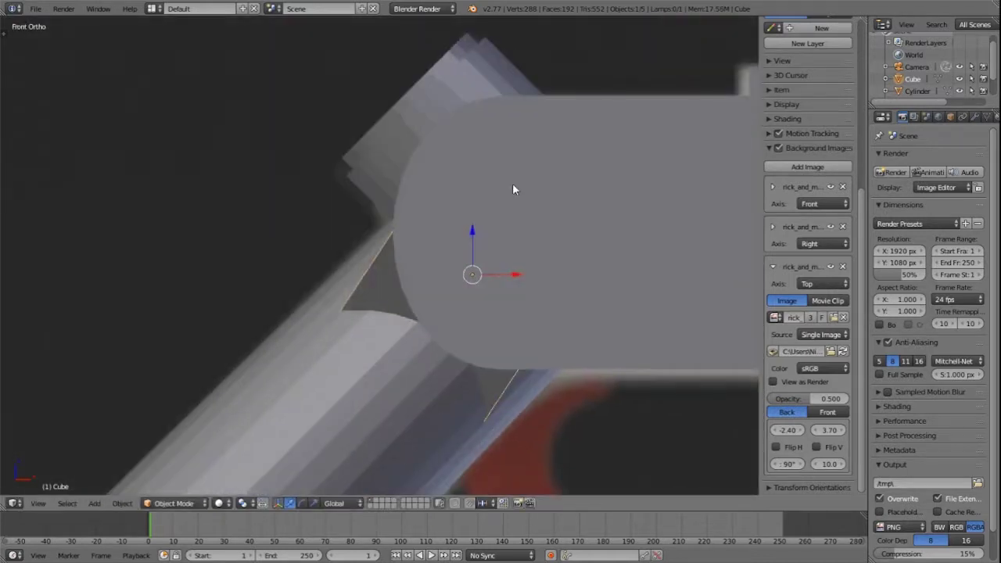
shift+middle_drag(578, 213, 565, 218)
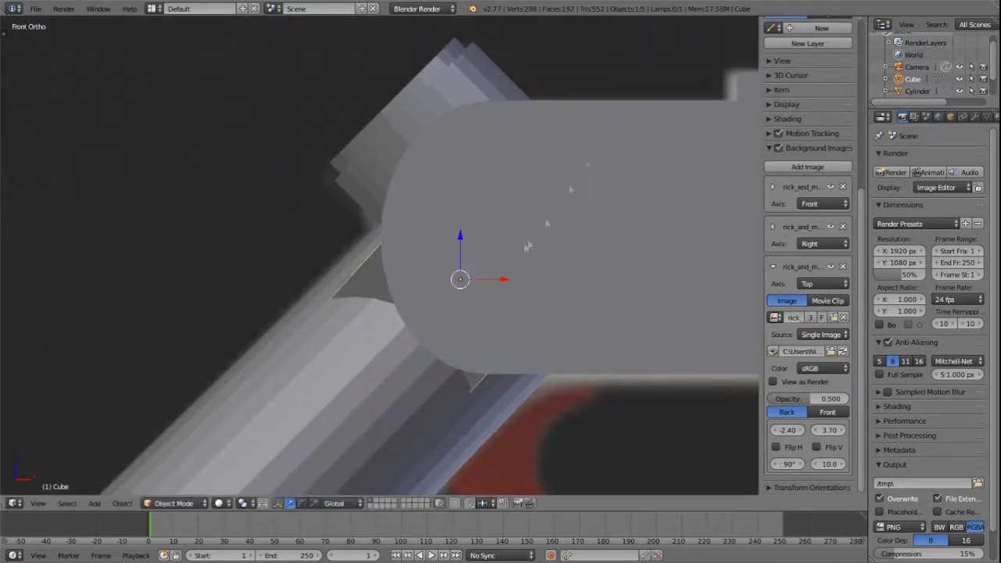
click(510, 260)
Resize and reposition the joint cube so it flares out between the handle and the gun body.
middle_drag(510, 260, 448, 262)
key(s)
click(494, 256)
scroll(479, 321, down, 3)
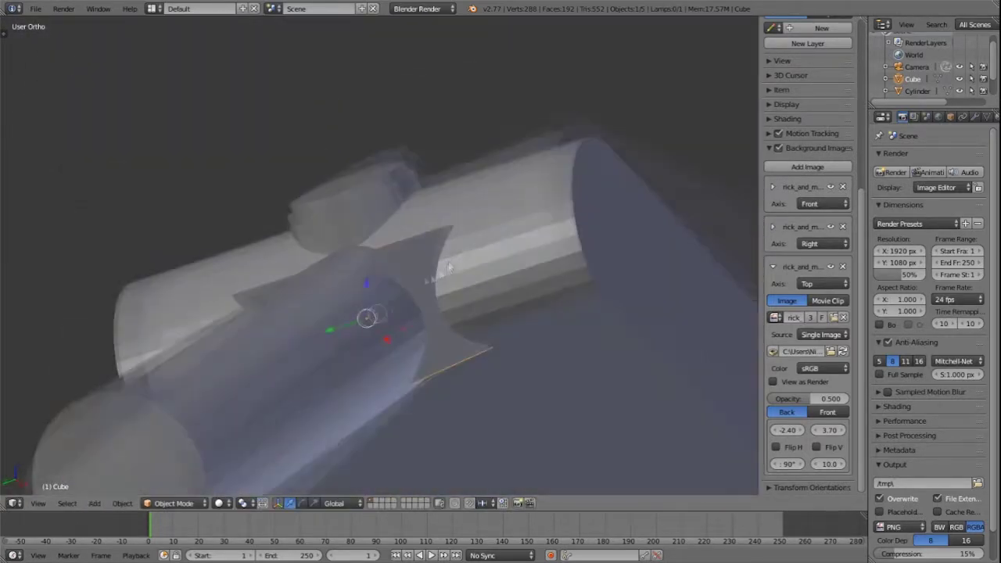
key(KP_1)
key(g)
click(423, 306)
middle_drag(422, 307, 490, 261)
drag(457, 325, 445, 323)
middle_drag(445, 323, 469, 335)
Reposition the joint cube's rear corner vertex at the top of the handle and leave mesh editing.
key(Tab)
middle_drag(468, 245, 368, 233)
drag(359, 226, 377, 225)
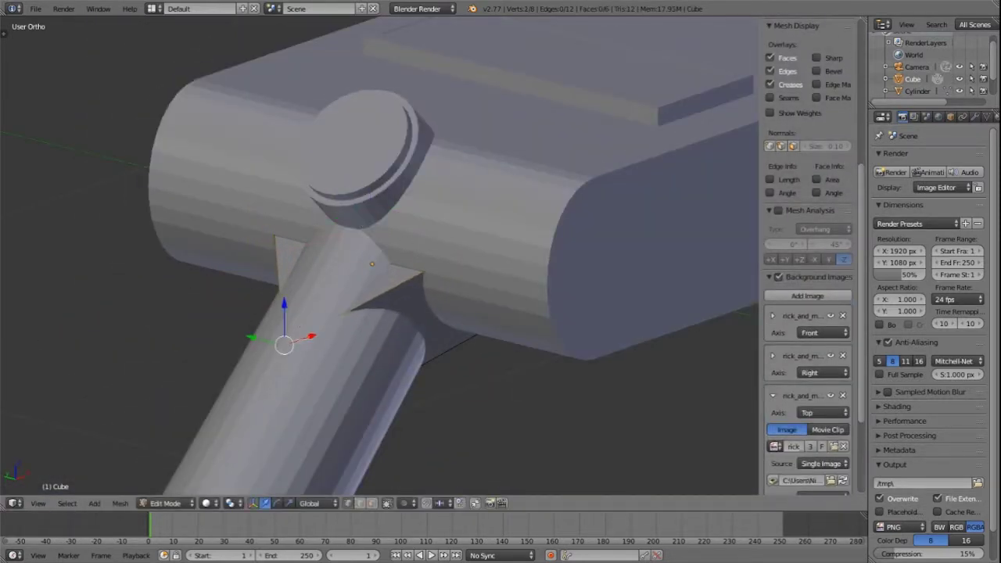
middle_drag(330, 236, 336, 273)
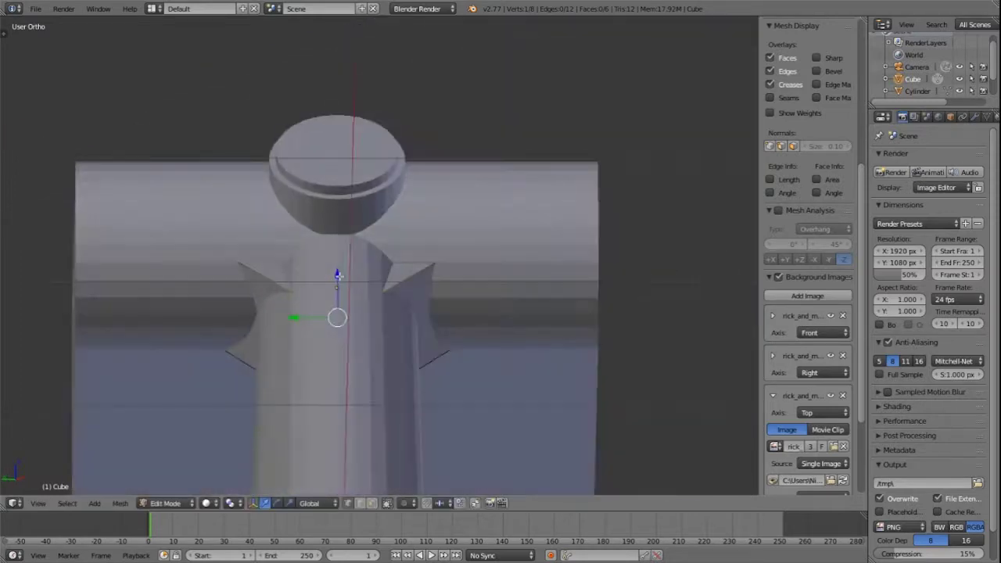
middle_drag(342, 225, 360, 275)
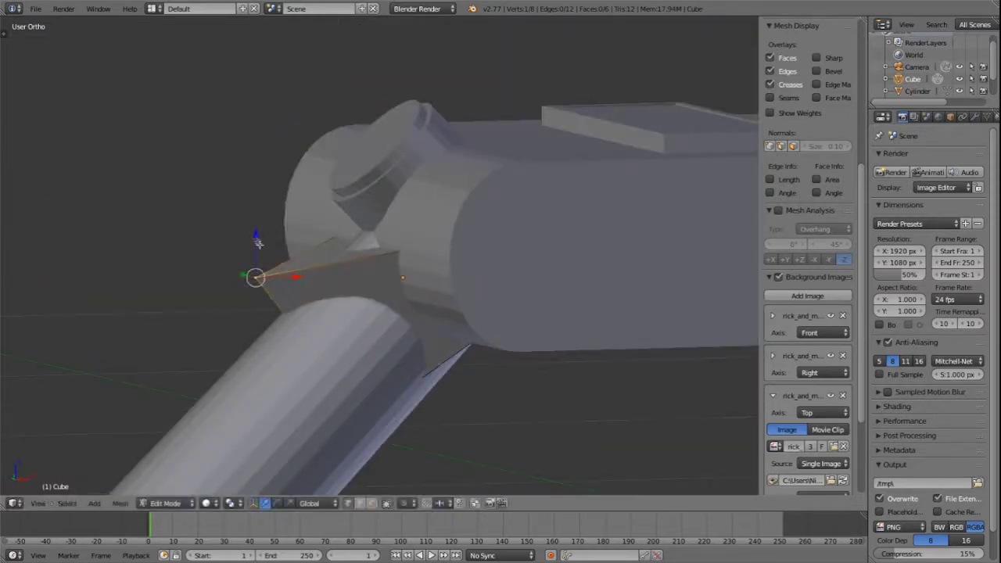
click(343, 368)
middle_drag(343, 368, 343, 321)
scroll(483, 360, down, 1)
key(Tab)
scroll(483, 360, down, 1)
click(317, 279)
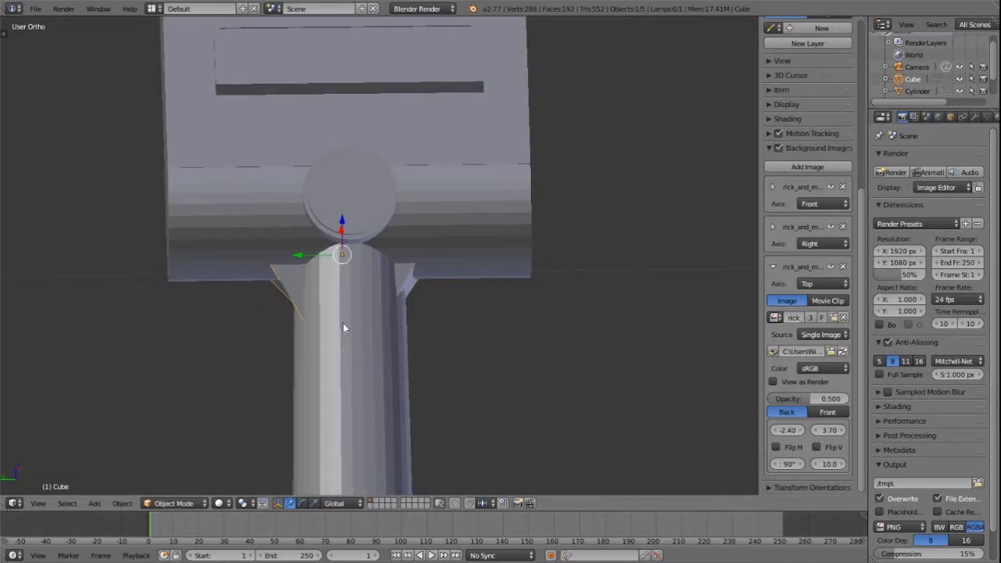
Move the joint cube's corner vertices along Y to shape the flares beside the handle.
key(Tab)
key(g)
key(y)
click(325, 391)
middle_drag(326, 391, 381, 367)
click(312, 376)
mouse_move(312, 376)
middle_down()
mouse_move(344, 370)
mouse_move(329, 373)
middle_up()
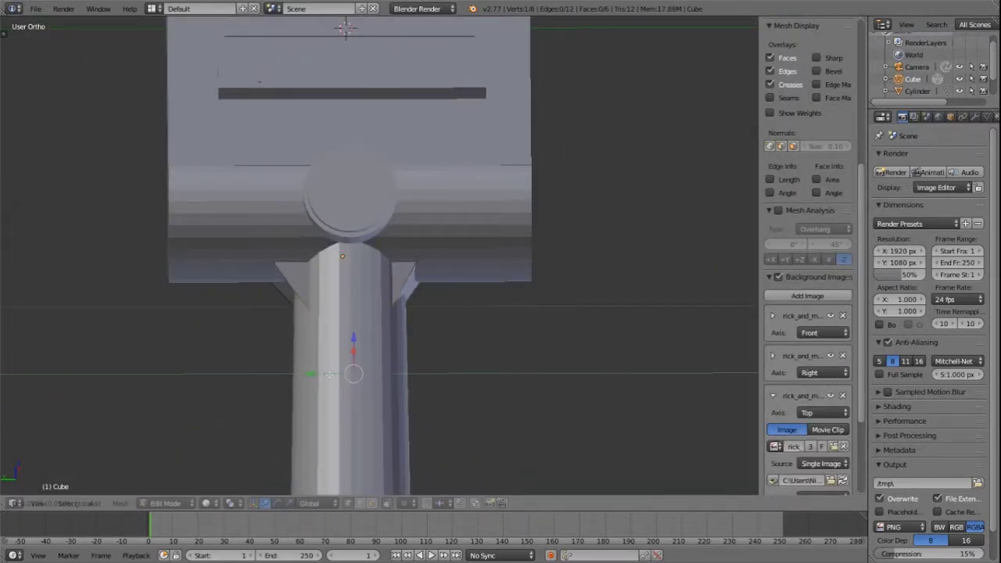
click(430, 256)
middle_drag(430, 256, 313, 301)
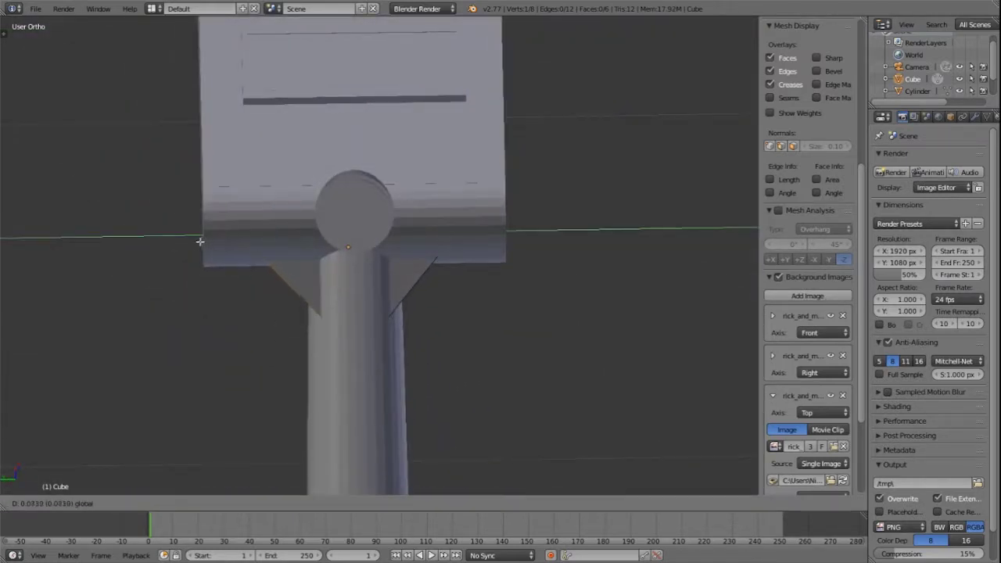
Finish moving the joint cube's side corner and delete the cube from the handle joint.
middle_drag(206, 244, 232, 287)
drag(232, 287, 225, 287)
click(225, 287)
middle_drag(225, 287, 380, 326)
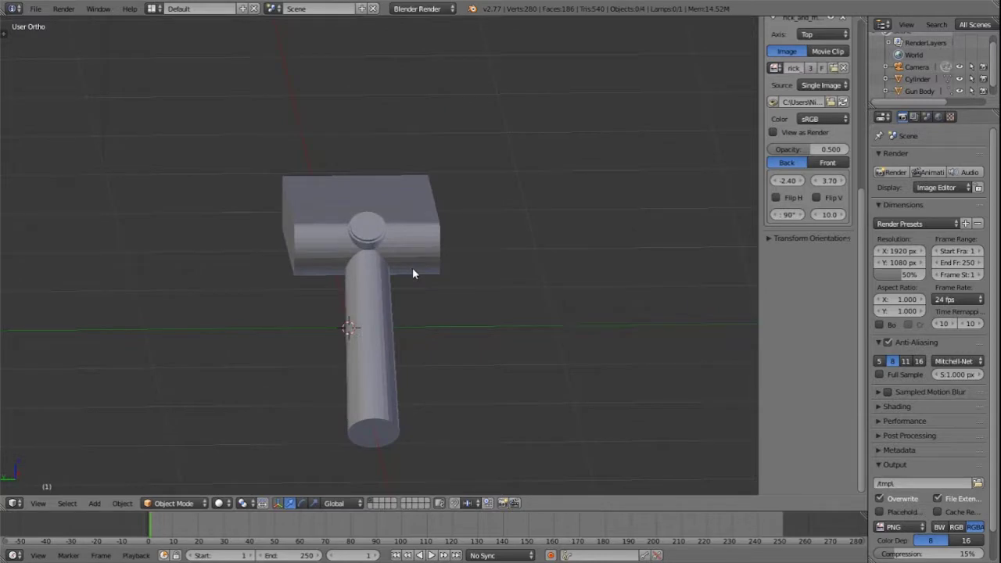
Select the vertices at the handle cylinder's upper end and scale them along Y to widen it toward the gun body.
right_click(356, 292)
key(Tab)
key(a)
scroll(409, 274, up, 3)
key(s)
key(y)
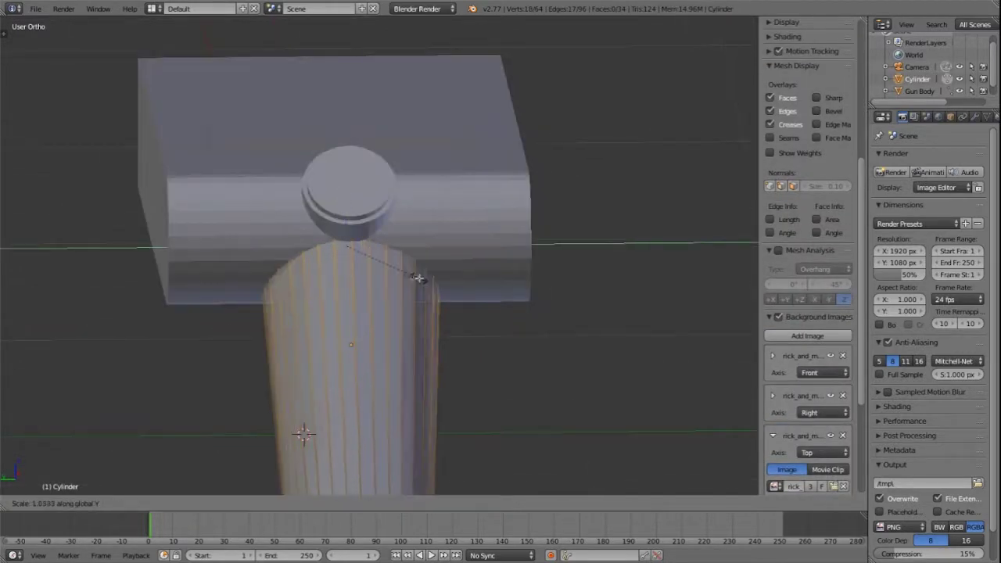
click(418, 277)
scroll(418, 277, down, 4)
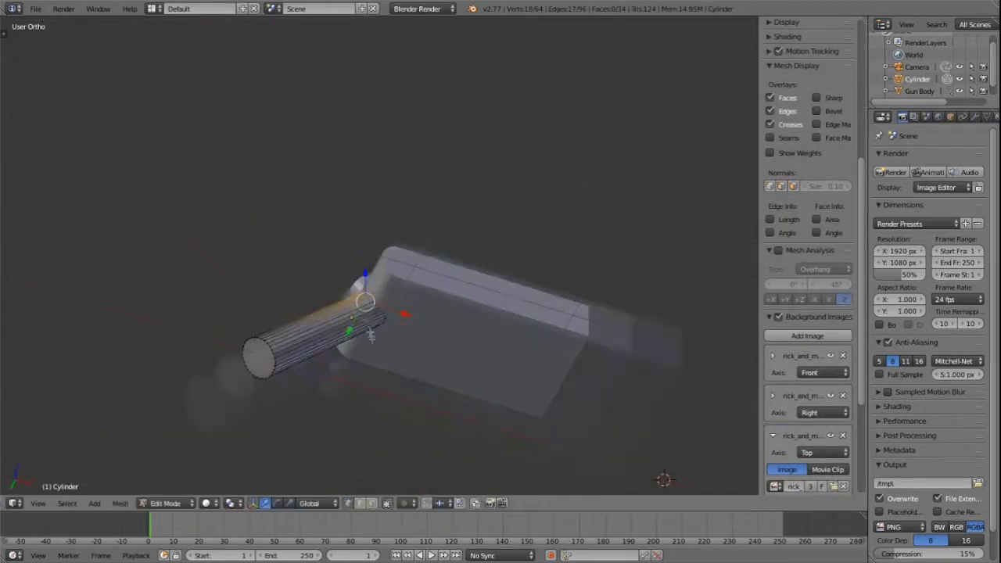
Pull the handle cylinder's upper end back along its axis and extrude it toward the gun body as a flared collar.
middle_drag(391, 281, 459, 220)
scroll(459, 220, up, 4)
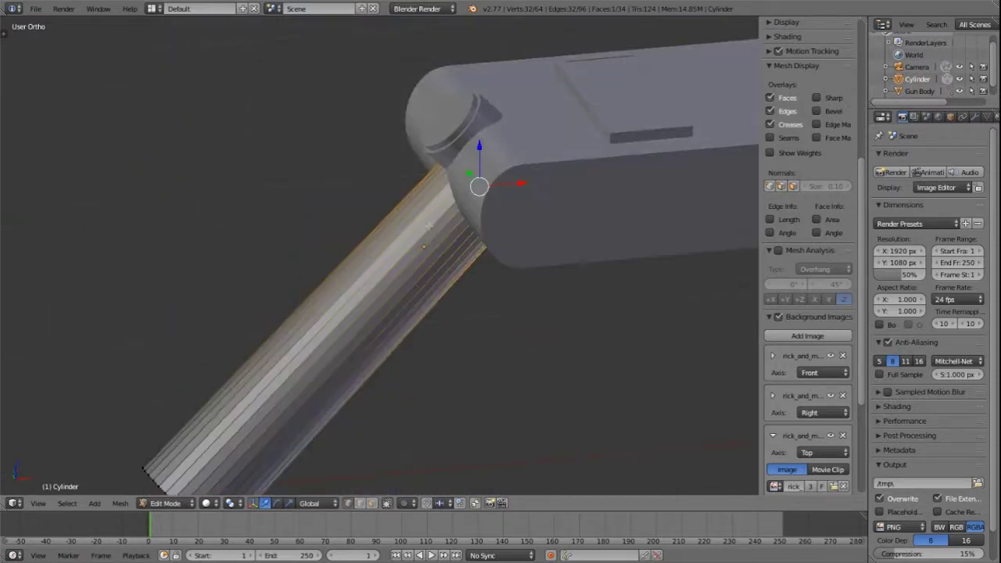
scroll(453, 226, up, 2)
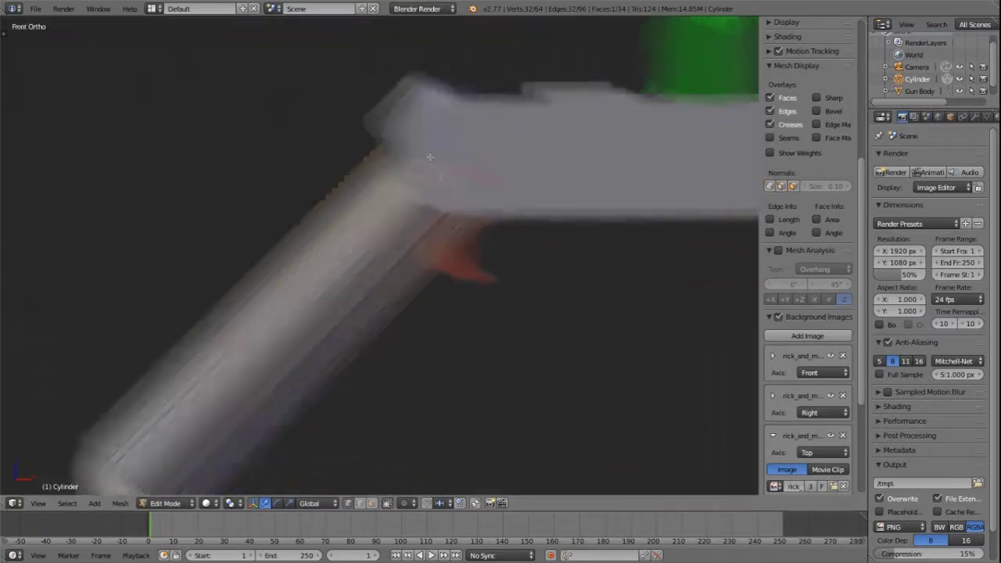
key(g)
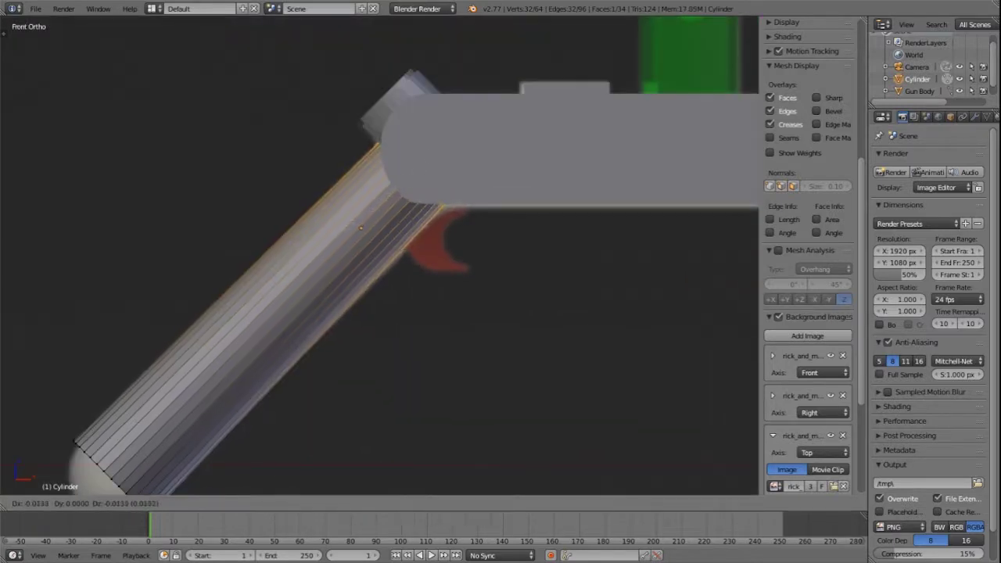
click(79, 57)
key(e)
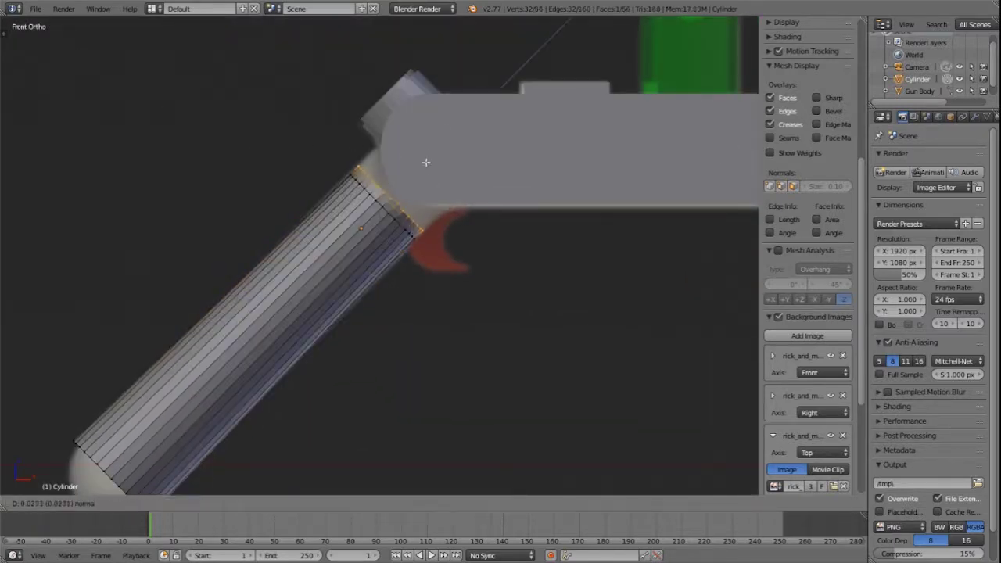
middle_drag(429, 284, 409, 187)
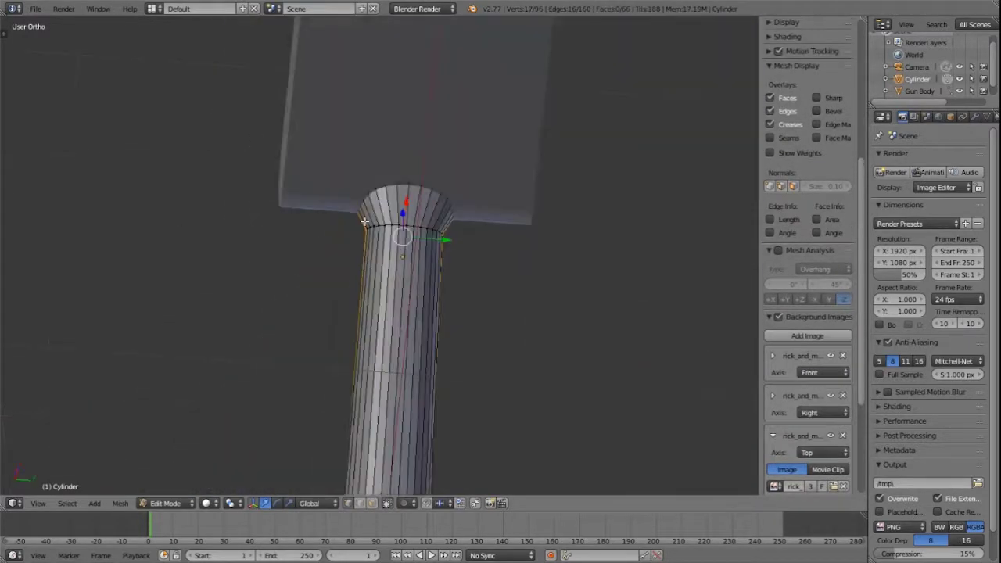
middle_drag(420, 239, 403, 215)
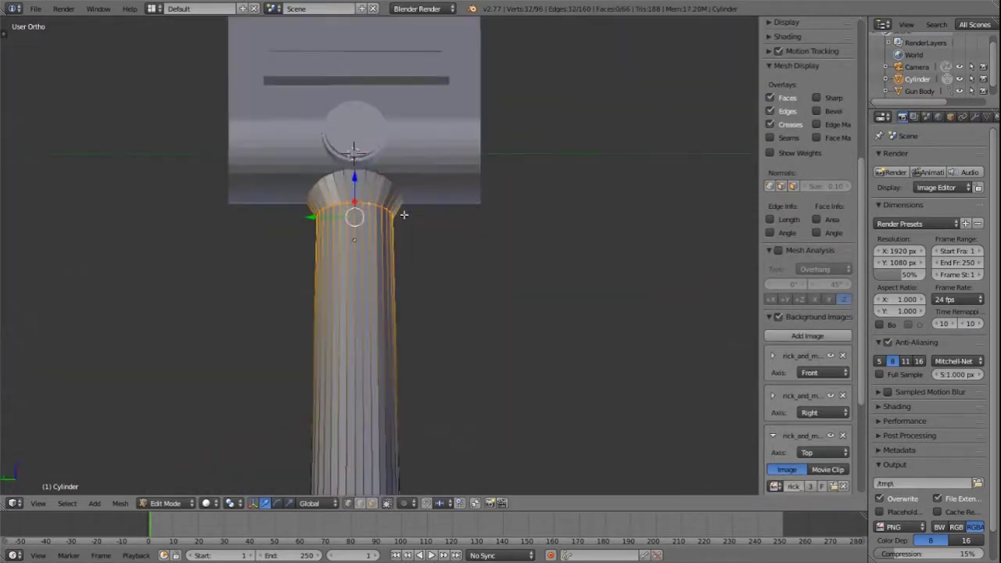
click(392, 220)
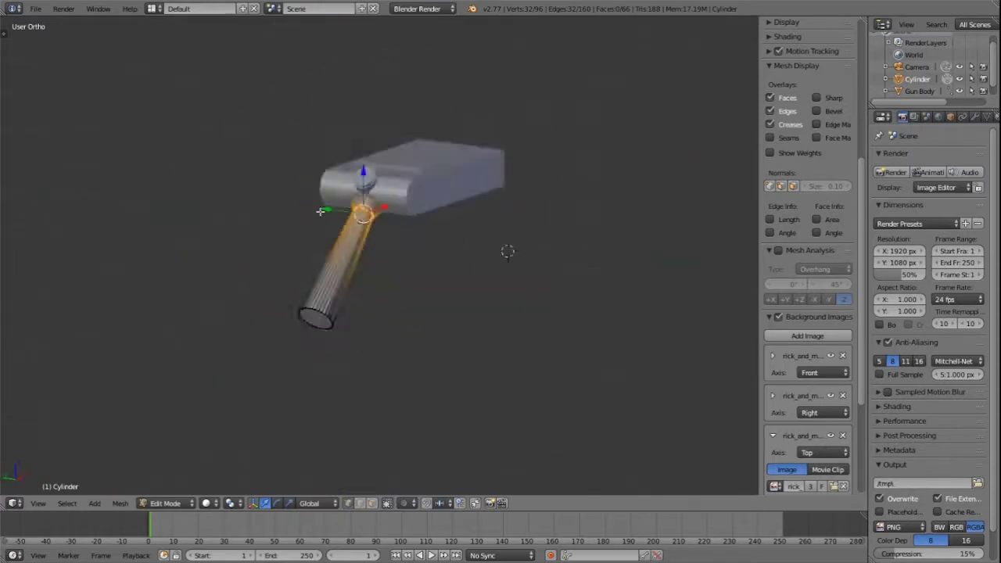
middle_drag(509, 251, 387, 232)
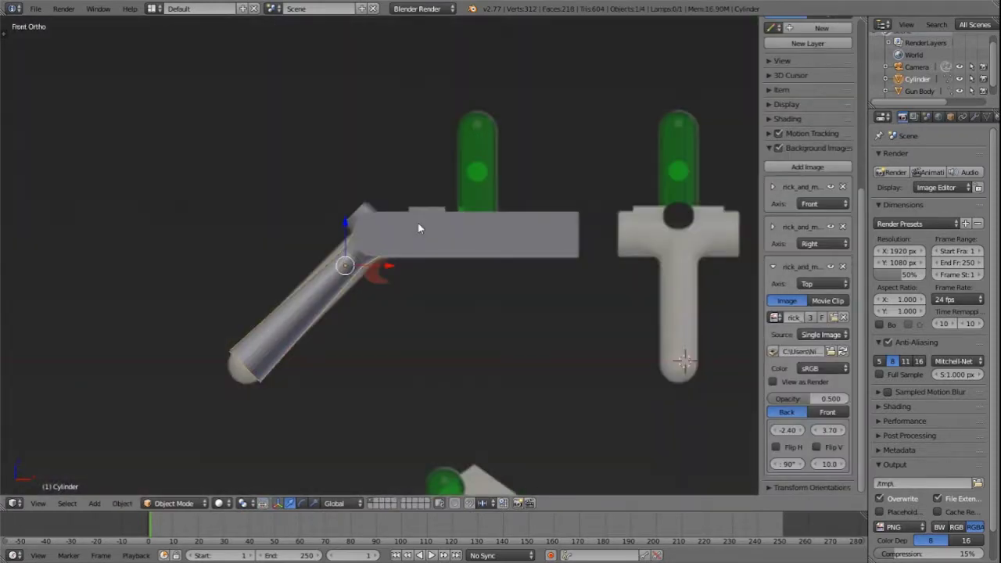
Add a UV sphere, scale it down to the handle's thickness and move it to the handle's lower end.
scroll(417, 224, up, 3)
scroll(393, 200, up, 3)
key(shift+a)
mouse_move(337, 202)
click(399, 238)
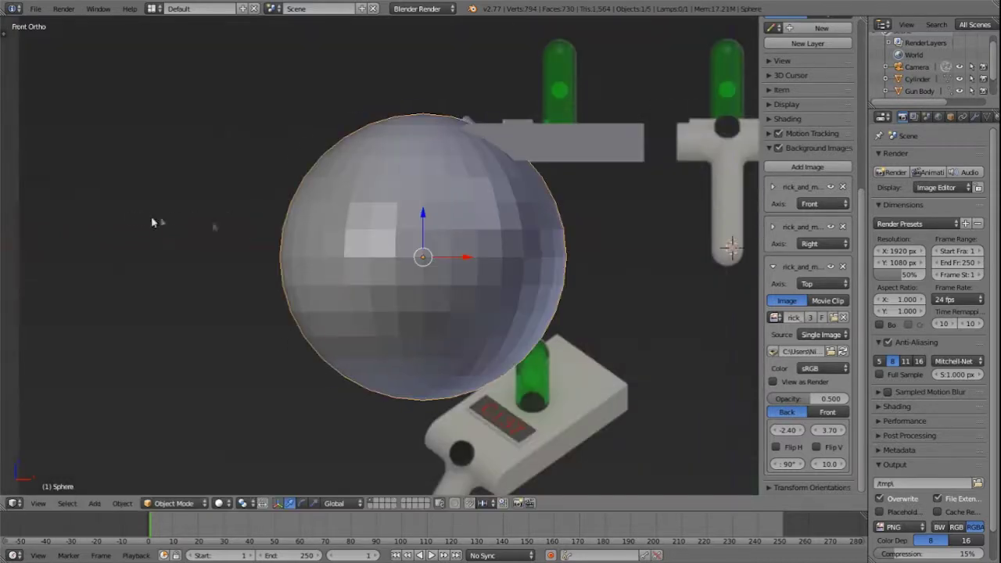
key(s)
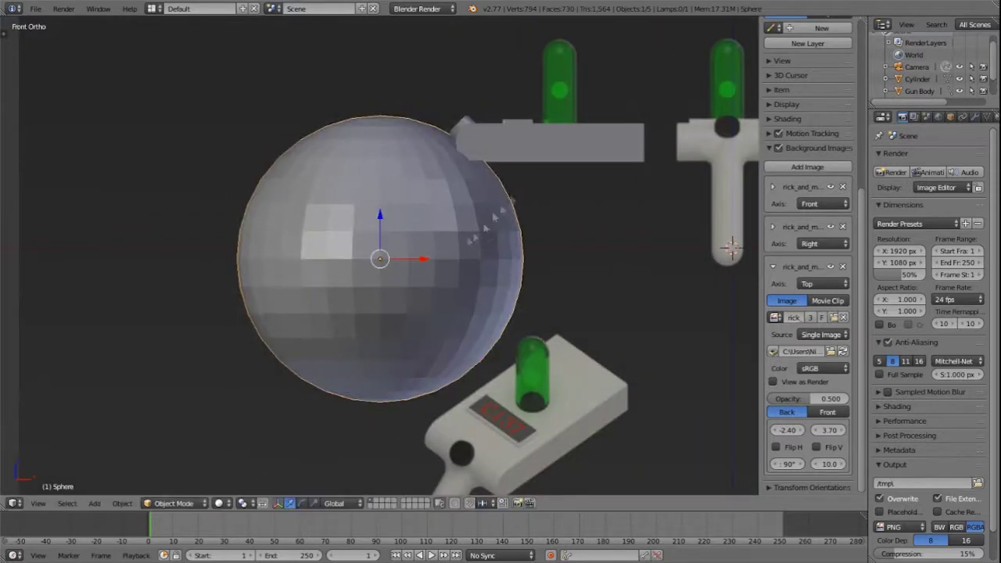
click(415, 245)
scroll(415, 246, up, 10)
key(g)
click(407, 217)
Scale the sphere to the handle's width in the right view and shift it along Z to cap the lower end.
key(KP_3)
scroll(321, 224, up, 3)
scroll(531, 237, down, 2)
shift+middle_drag(531, 236, 480, 236)
key(s)
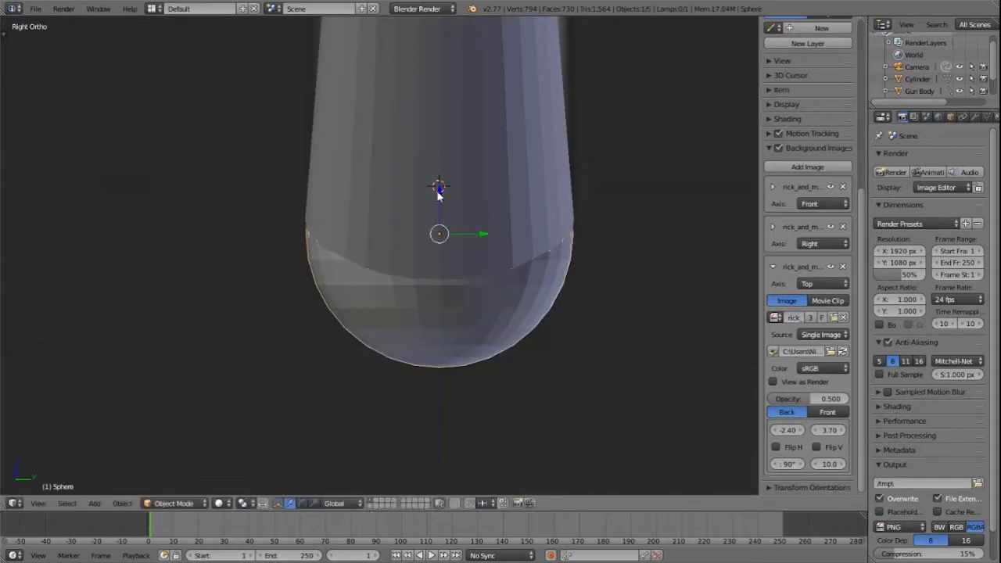
drag(435, 190, 440, 180)
key(KP_1)
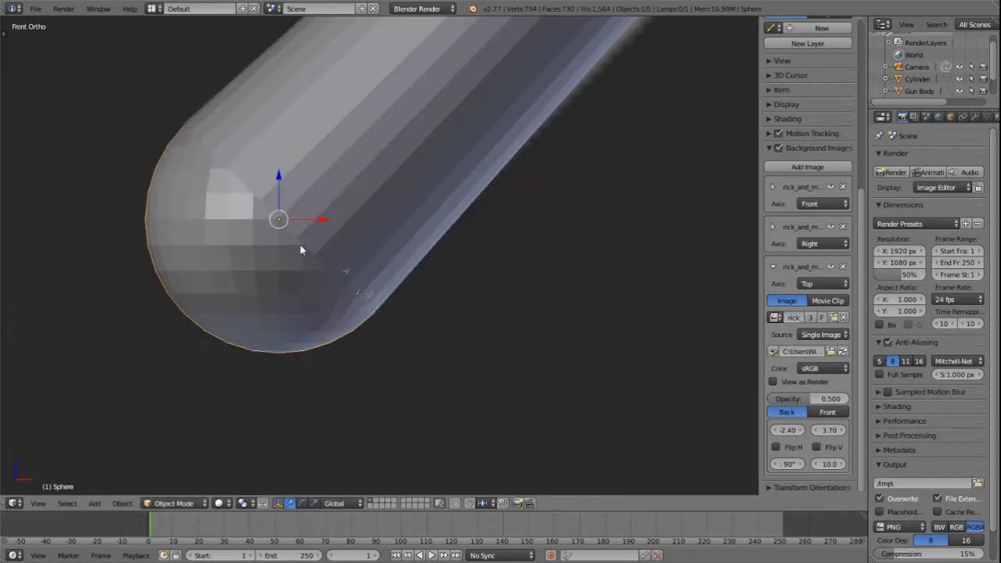
click(368, 140)
Nudge the sphere along its axes to line it up with the handle's lower end.
scroll(334, 175, down, 5)
scroll(334, 174, up, 3)
middle_drag(334, 174, 375, 188)
scroll(383, 207, down, 7)
right_click(391, 224)
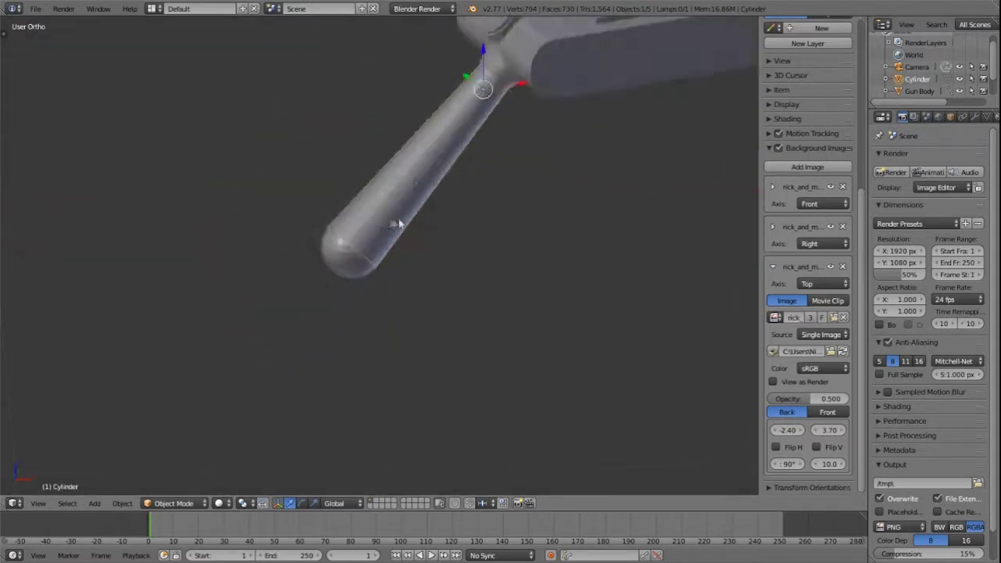
middle_drag(391, 224, 360, 211)
right_click(339, 235)
scroll(339, 235, up, 9)
key(KP_7)
drag(266, 178, 270, 177)
middle_drag(270, 219, 266, 102)
drag(294, 212, 291, 212)
middle_drag(252, 167, 286, 204)
drag(286, 203, 286, 204)
drag(242, 177, 242, 177)
middle_drag(243, 178, 258, 133)
Squash the sphere along X and rotate it to follow the handle's slant in the front view.
scroll(291, 287, down, 9)
scroll(352, 252, up, 4)
middle_drag(298, 258, 467, 172)
scroll(380, 269, up, 4)
key(KP_1)
scroll(345, 234, up, 2)
key(s)
key(x)
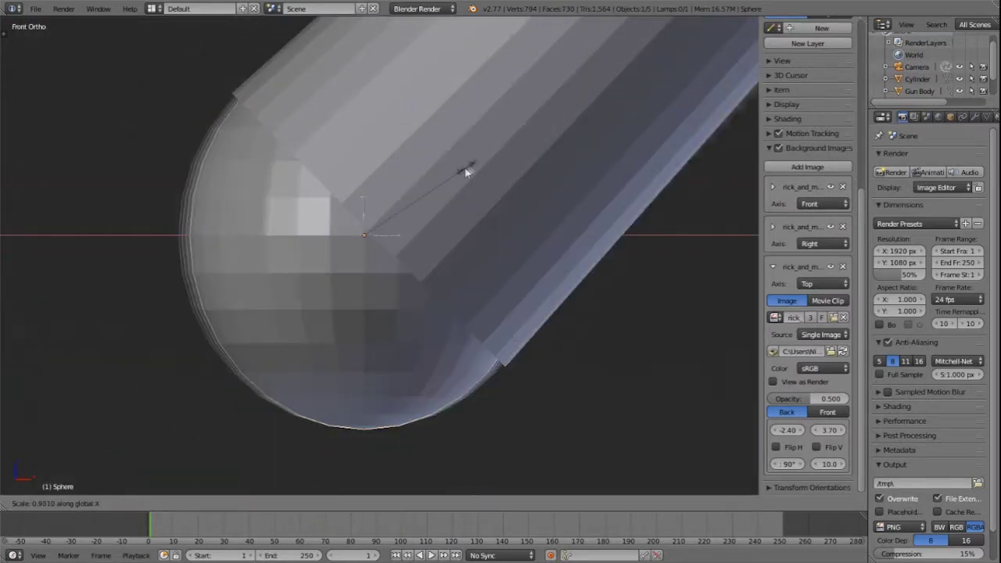
click(457, 190)
key(r)
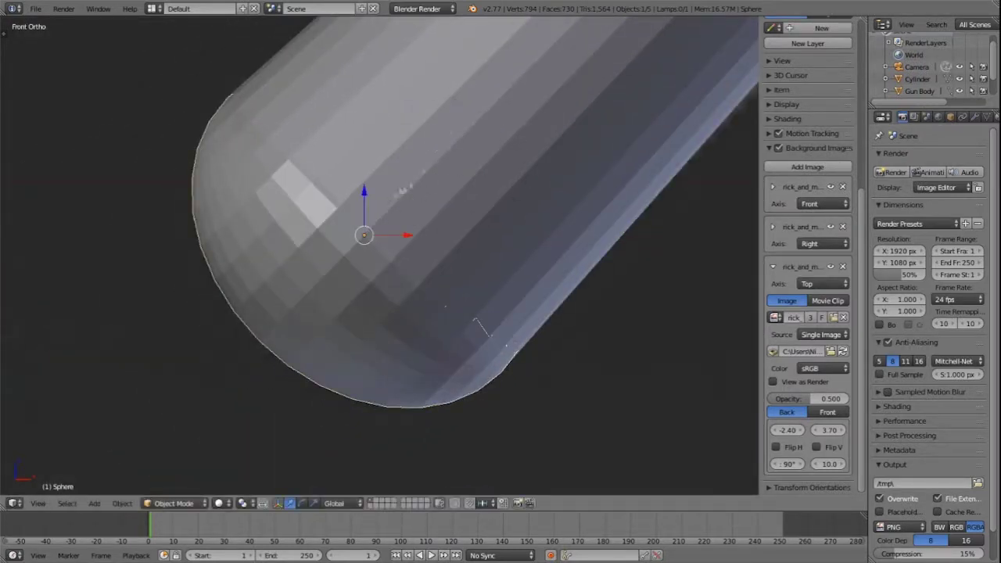
click(403, 150)
Join the handle cylinder and the end sphere into one object.
middle_drag(403, 151, 420, 212)
scroll(420, 213, down, 3)
shift+right_click(420, 212)
shift+right_click(349, 251)
key(ctrl+j)
Preview the gun in rendered shading with the world's Ambient Occlusion enabled, and return to solid shading.
scroll(349, 244, down, 5)
mouse_move(350, 244)
middle_down()
mouse_move(423, 205)
mouse_move(386, 209)
mouse_move(340, 257)
middle_up()
key(shift+z)
middle_drag(433, 240, 381, 214)
click(938, 117)
click(888, 351)
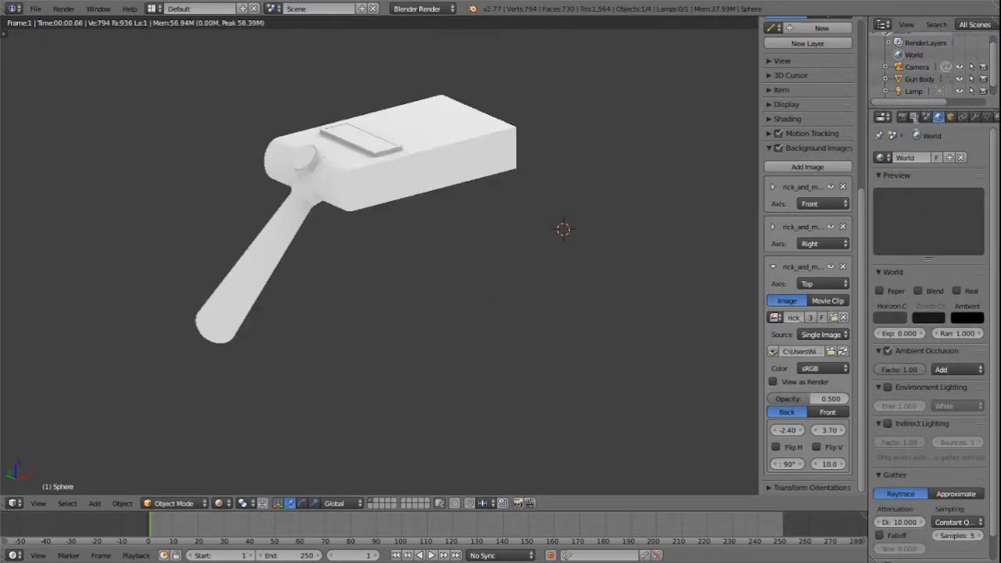
click(902, 117)
scroll(381, 212, up, 3)
shift+middle_drag(491, 124, 474, 172)
key(shift+z)
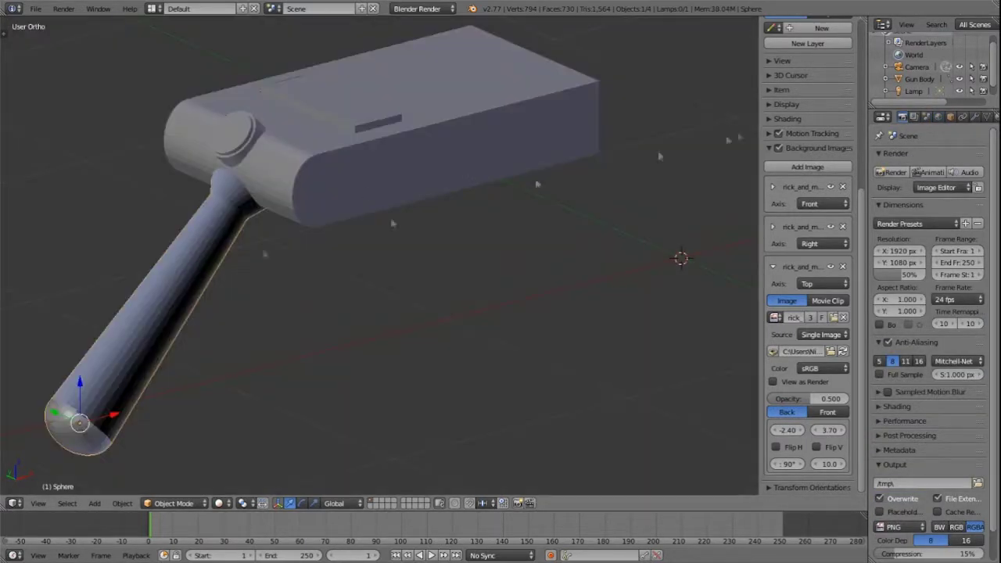
Add a cylinder in the front view and move it toward the green tube of the reference.
right_click(364, 110)
middle_drag(277, 133, 436, 150)
key(KP_1)
scroll(436, 187, up, 4)
scroll(493, 183, down, 4)
shift+middle_drag(704, 234, 454, 245)
scroll(450, 211, up, 1)
shift+middle_drag(448, 186, 436, 206)
key(shift+a)
mouse_move(430, 179)
click(475, 240)
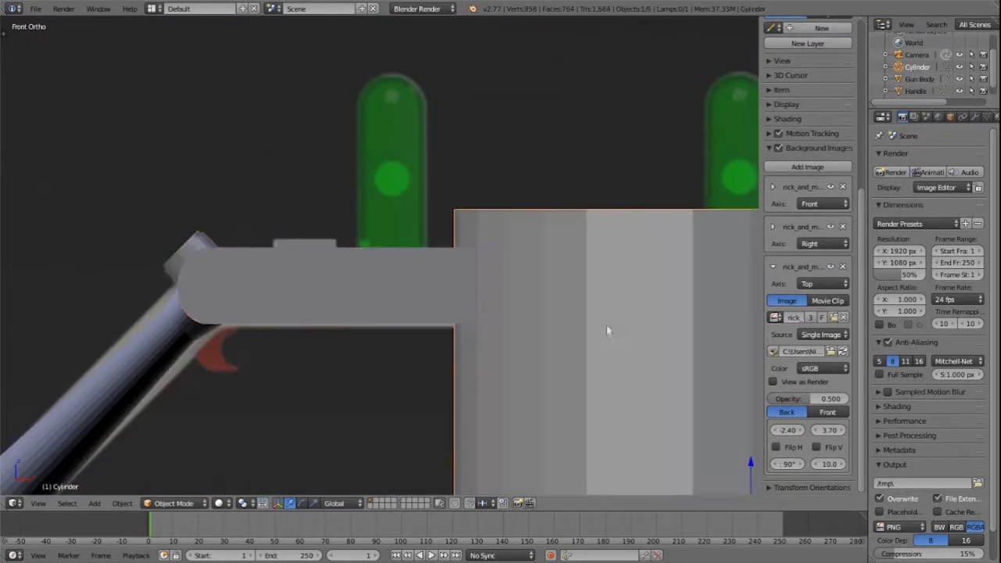
key(g)
click(248, 179)
Scale the new cylinder down and position it on the gun body beneath the green tube.
scroll(470, 215, down, 5)
key(s)
click(400, 285)
scroll(400, 285, up, 5)
key(g)
click(393, 239)
Match the cylinder to the green tube's width and move it along Z to leave a thin rim above the body.
scroll(401, 234, down, 2)
key(g)
click(393, 286)
key(s)
click(438, 286)
key(g)
key(z)
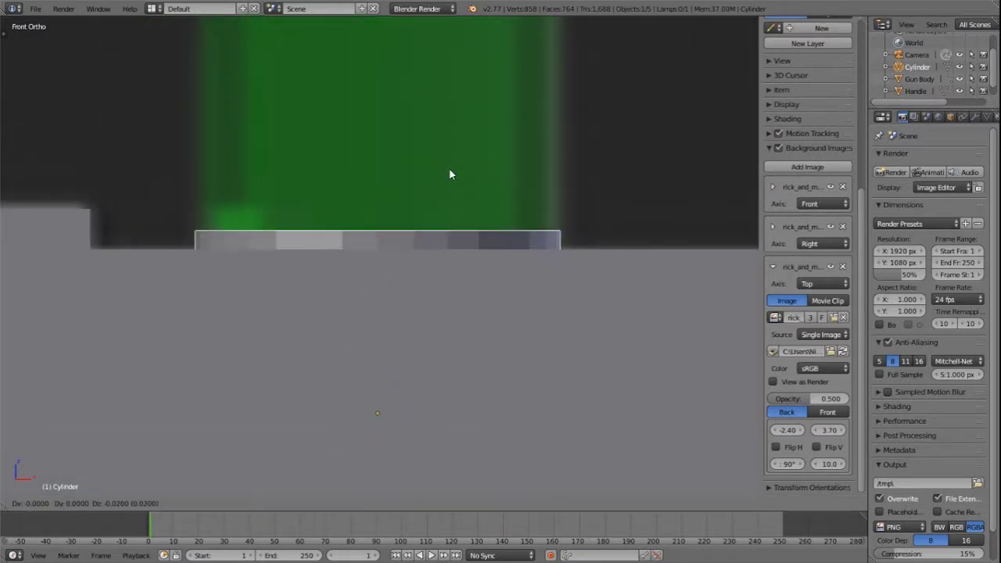
Raise the cylinder's bottom vertices along Z to shorten it into a thin disc at the body's top surface.
scroll(380, 211, down, 7)
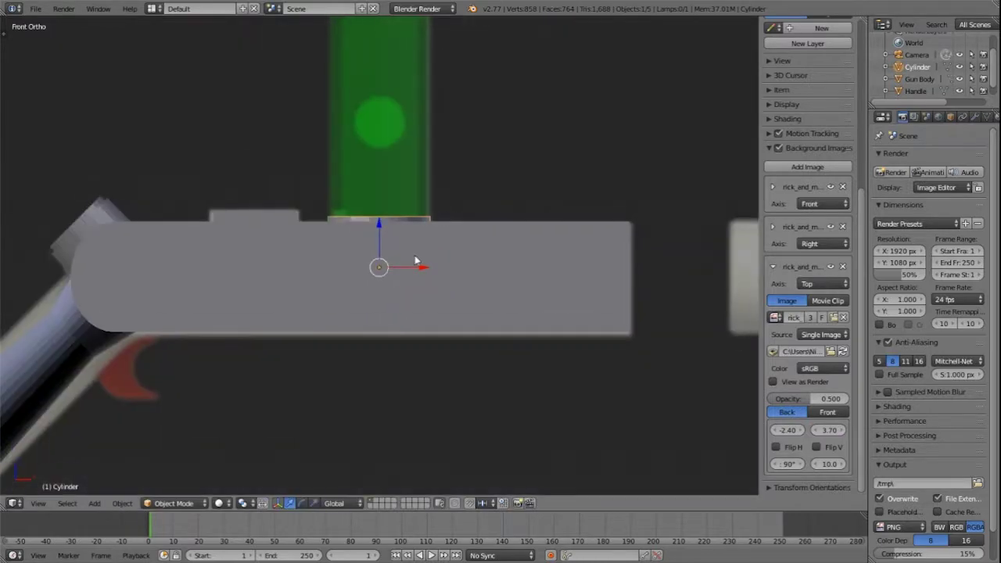
key(z)
scroll(415, 255, up, 1)
key(Tab)
key(a)
key(b)
drag(297, 311, 519, 341)
scroll(355, 303, up, 3)
drag(386, 339, 389, 142)
scroll(431, 239, down, 3)
key(z)
middle_drag(431, 239, 344, 270)
right_click(340, 268)
right_click(357, 181)
key(b)
drag(249, 145, 500, 329)
middle_drag(500, 329, 422, 327)
Inset the disc's top face in the top view to form a narrow rim along its edge.
key(z)
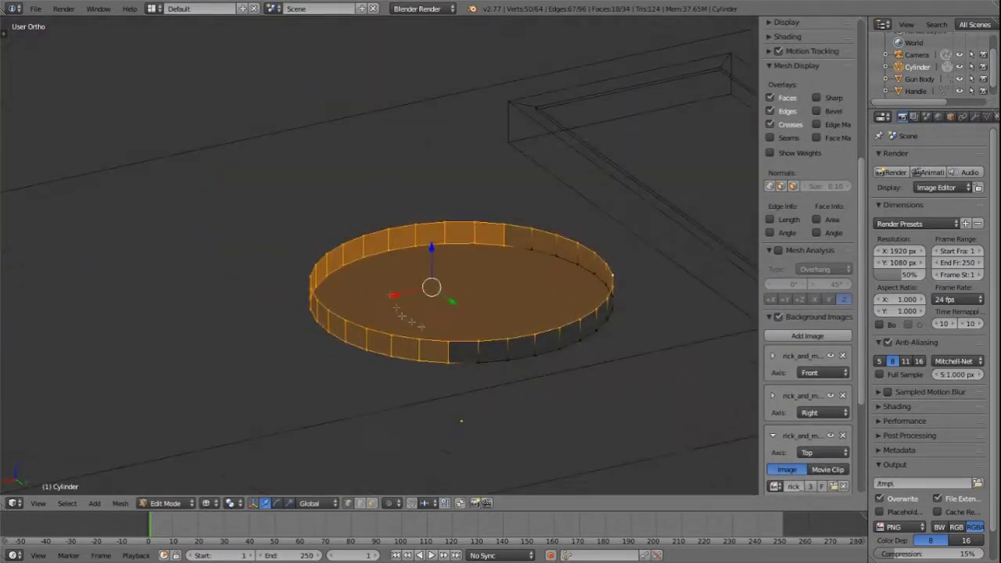
middle_drag(319, 323, 356, 311)
shift+right_click(220, 270)
middle_drag(219, 270, 258, 313)
key(KP_7)
scroll(359, 136, up, 2)
shift+middle_drag(359, 135, 434, 266)
scroll(433, 231, down, 3)
scroll(445, 230, down, 1)
scroll(435, 253, up, 2)
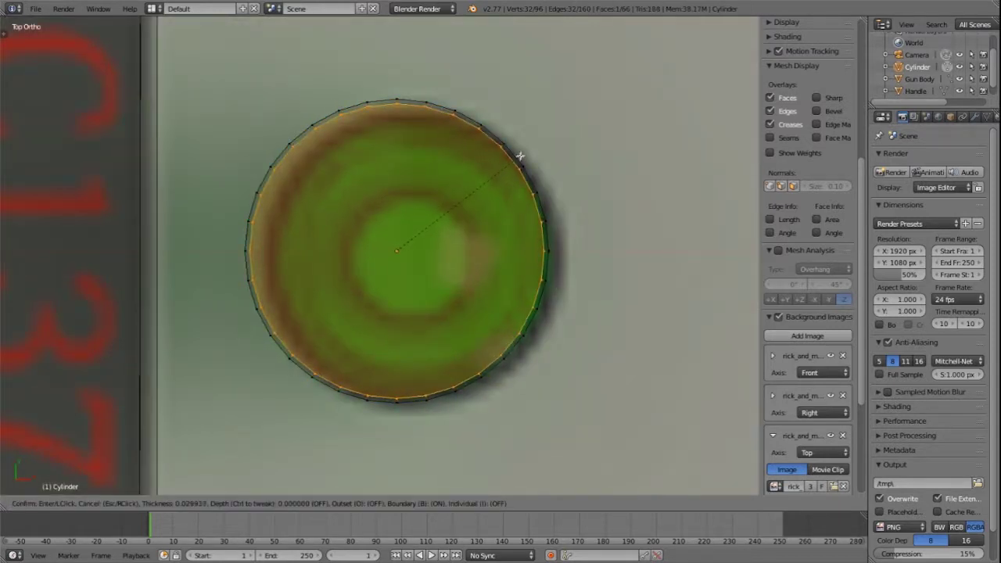
Extrude the inset face slightly down to recess the disc inside its rim, and leave mesh editing.
key(KP_1)
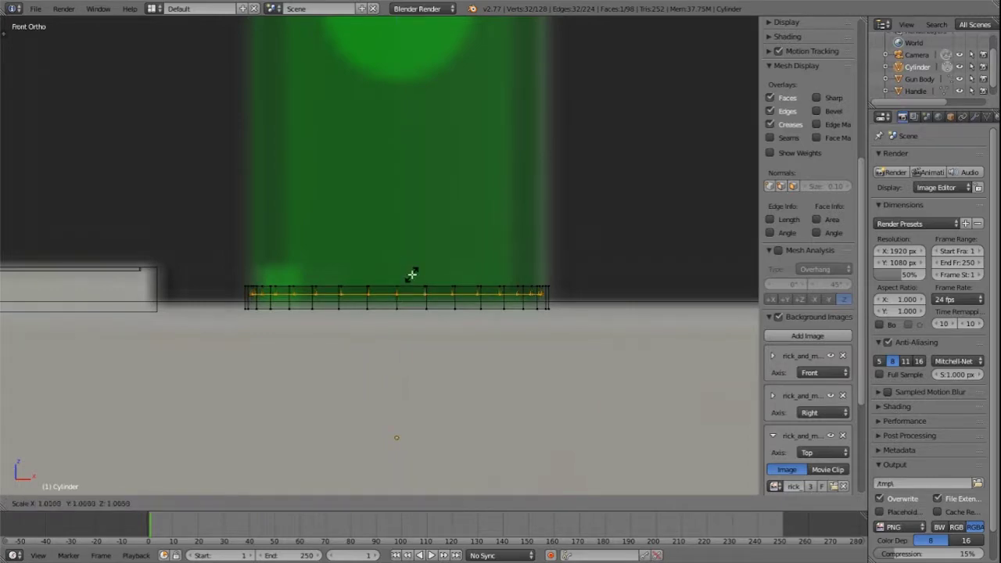
click(415, 274)
mouse_move(438, 255)
middle_down()
mouse_move(409, 302)
mouse_move(433, 270)
middle_up()
key(Tab)
key(z)
scroll(422, 301, down, 4)
scroll(414, 278, down, 4)
middle_drag(313, 288, 398, 308)
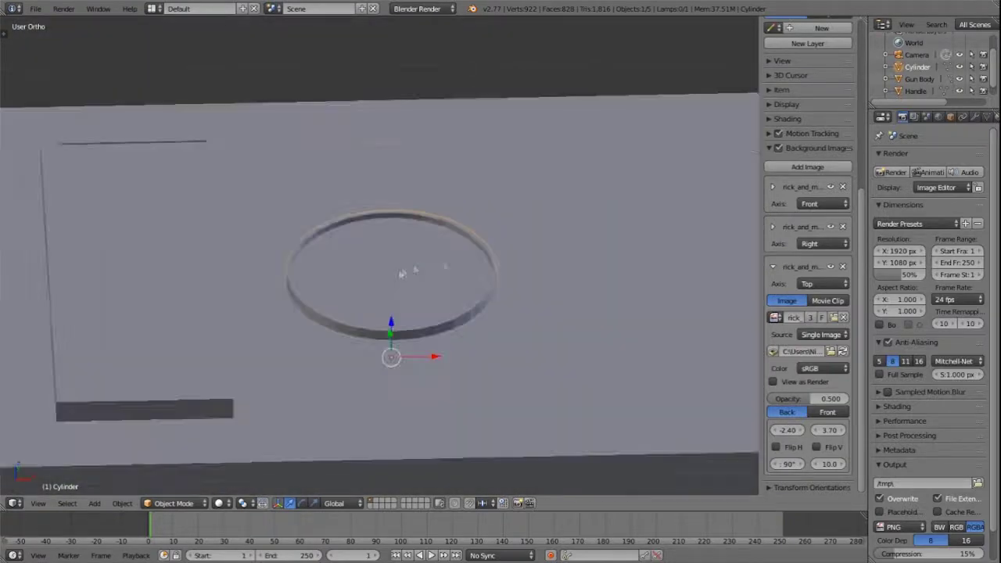
Add a Subdivision Surface modifier to the tube's base disc.
click(974, 117)
click(934, 157)
click(762, 356)
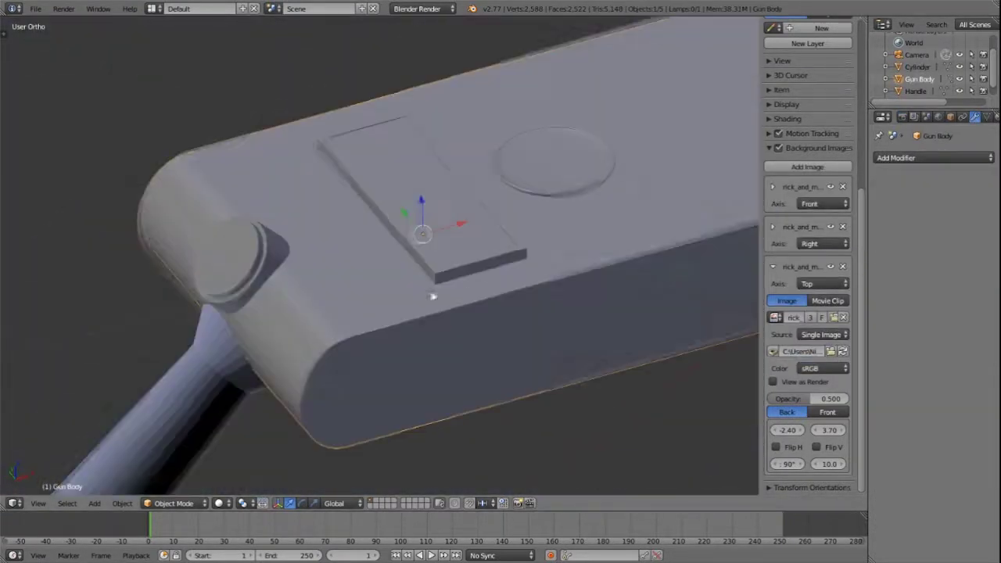
Try a Subdivision Surface modifier on the gun body, comparing Simple at view level 6 with Catmull-Clark.
click(933, 157)
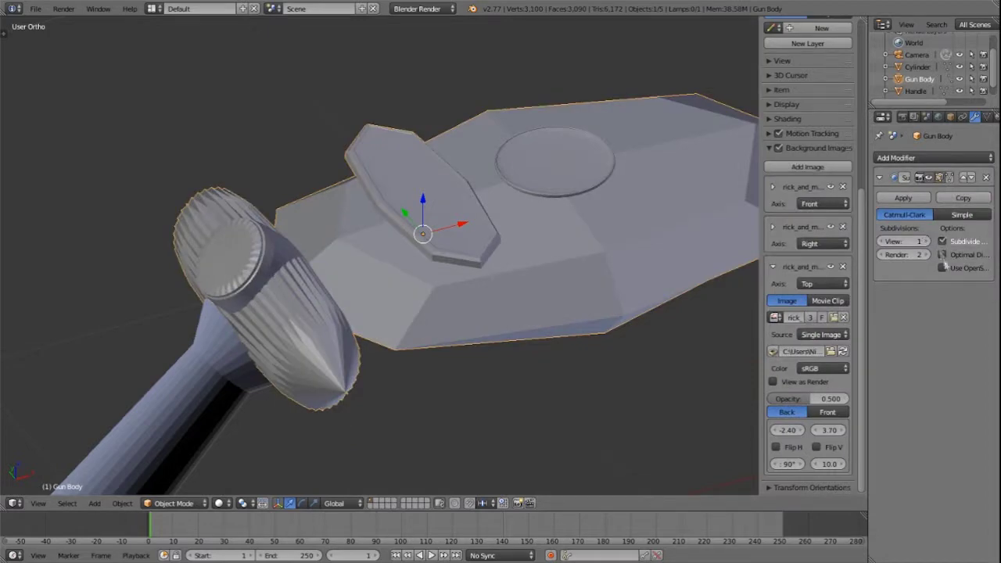
click(960, 215)
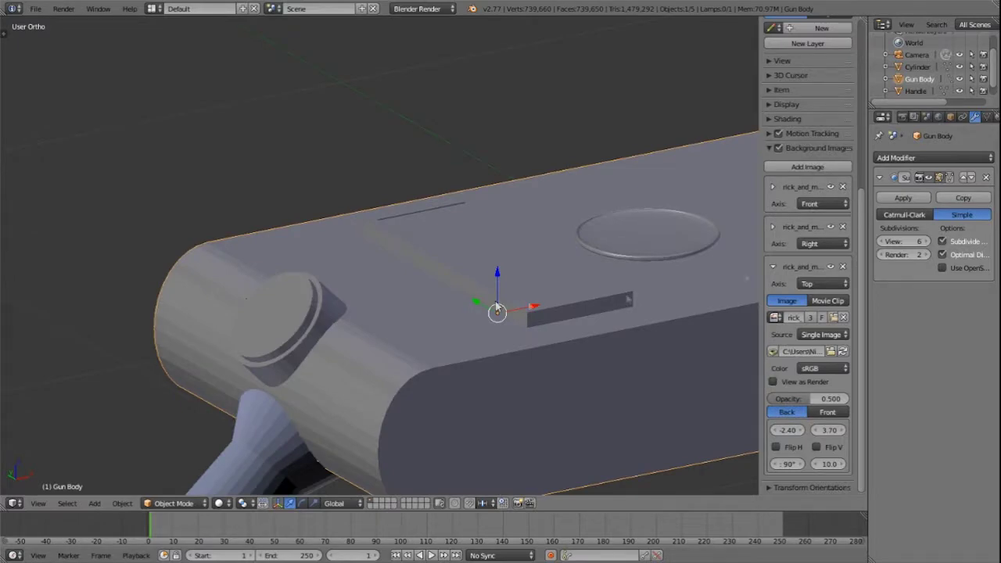
click(900, 216)
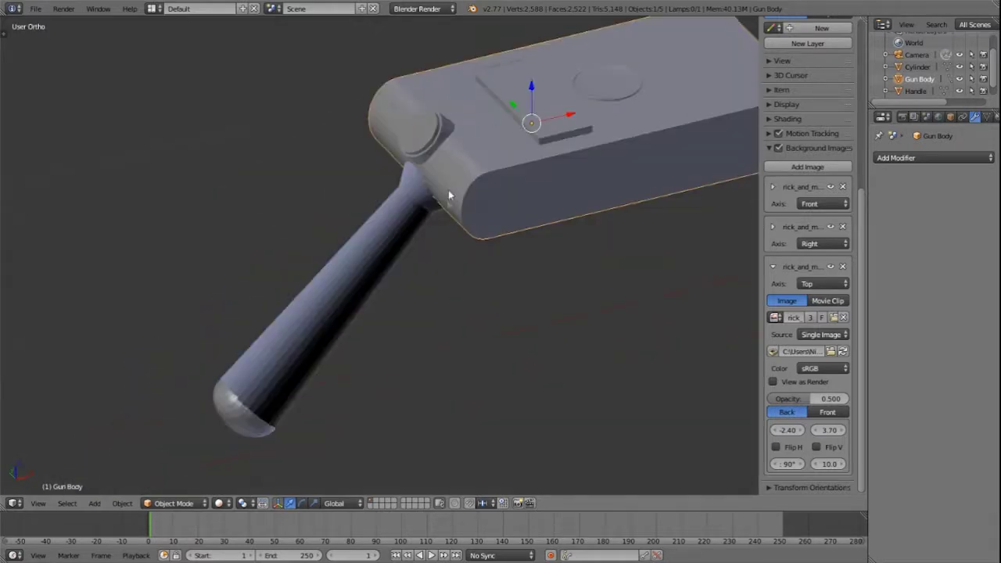
Try a Subdivision Surface modifier on the handle, comparing Simple at view level 5 with Catmull-Clark.
click(895, 157)
click(768, 358)
click(967, 215)
click(925, 241)
click(925, 241)
click(925, 242)
click(925, 241)
click(908, 215)
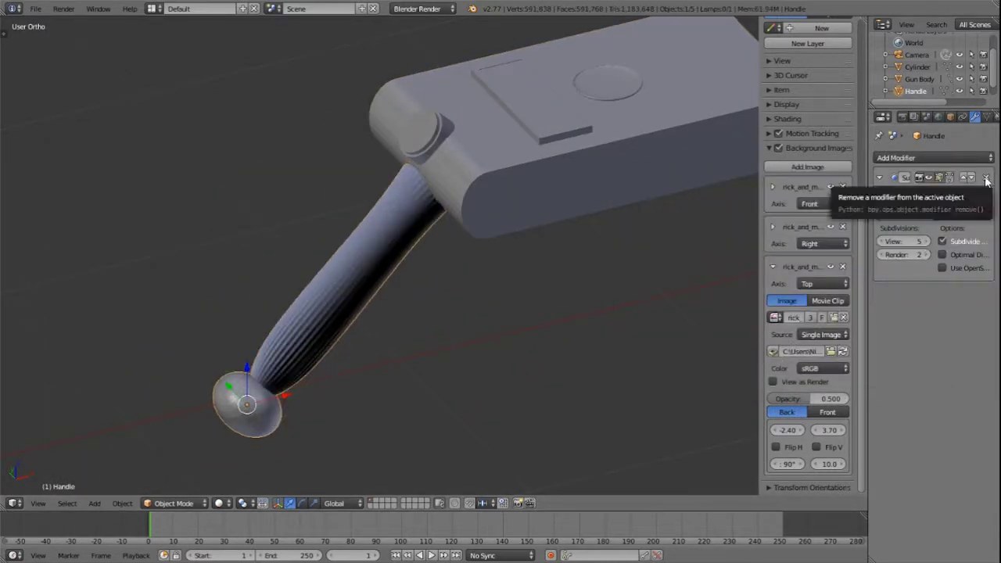
click(930, 242)
click(929, 242)
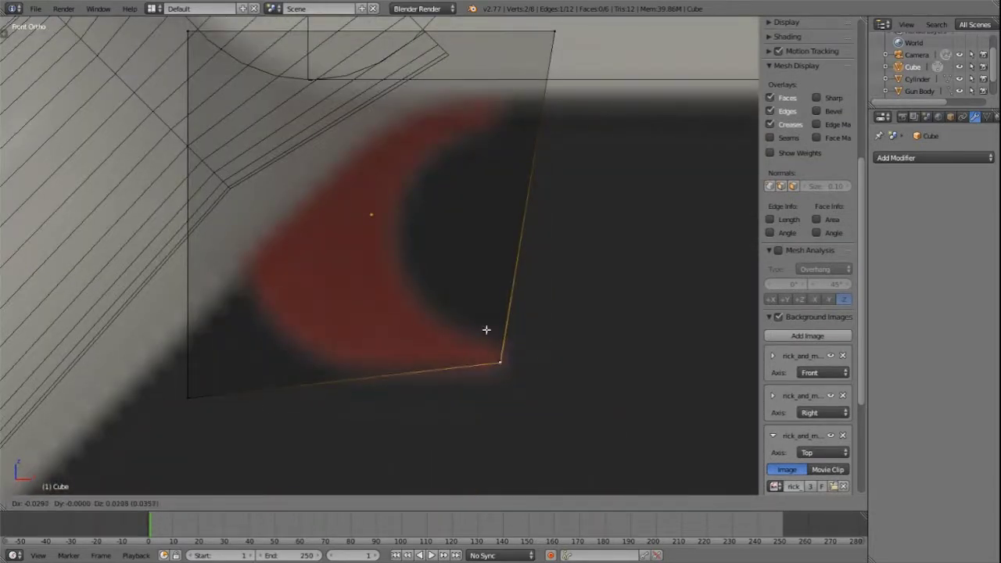
Move the trigger cube's two lower corners onto the tip and bottom edge of the red trigger in the front view.
click(487, 329)
key(a)
key(b)
drag(167, 367, 230, 437)
key(g)
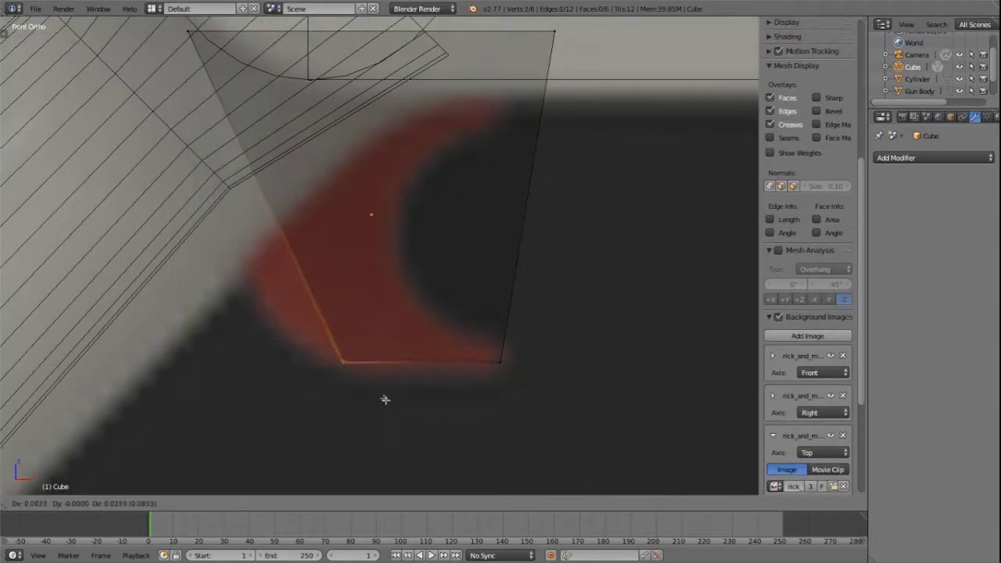
shift+middle_drag(190, 31, 194, 86)
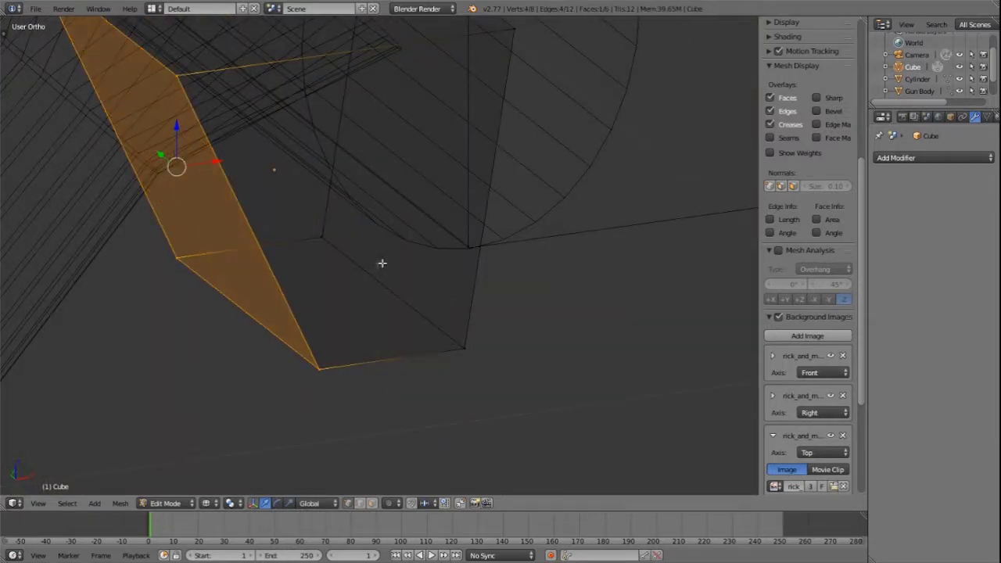
Subdivide the trigger cube's rear face and move the vertices to follow the back outline of the red trigger.
key(w)
click(258, 271)
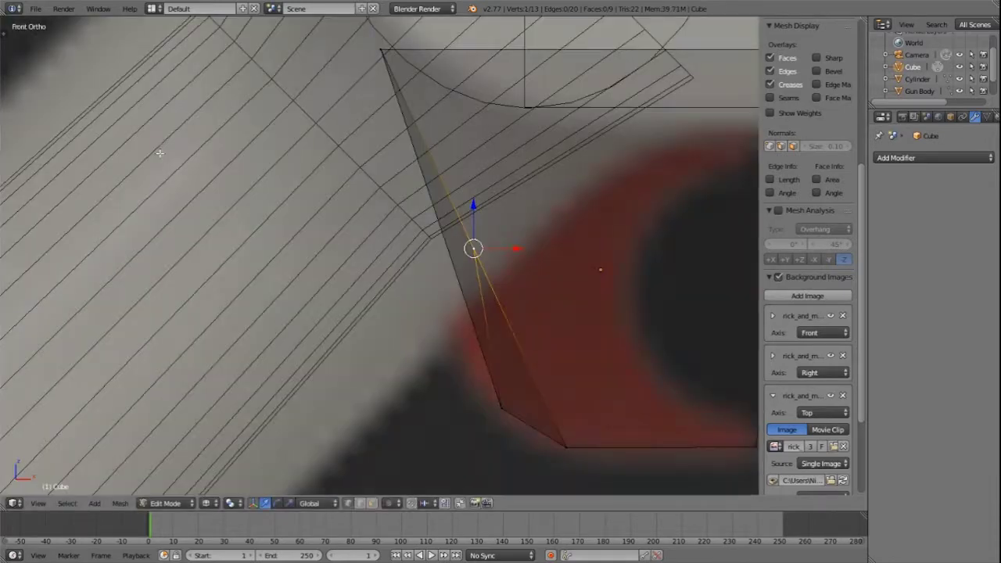
key(g)
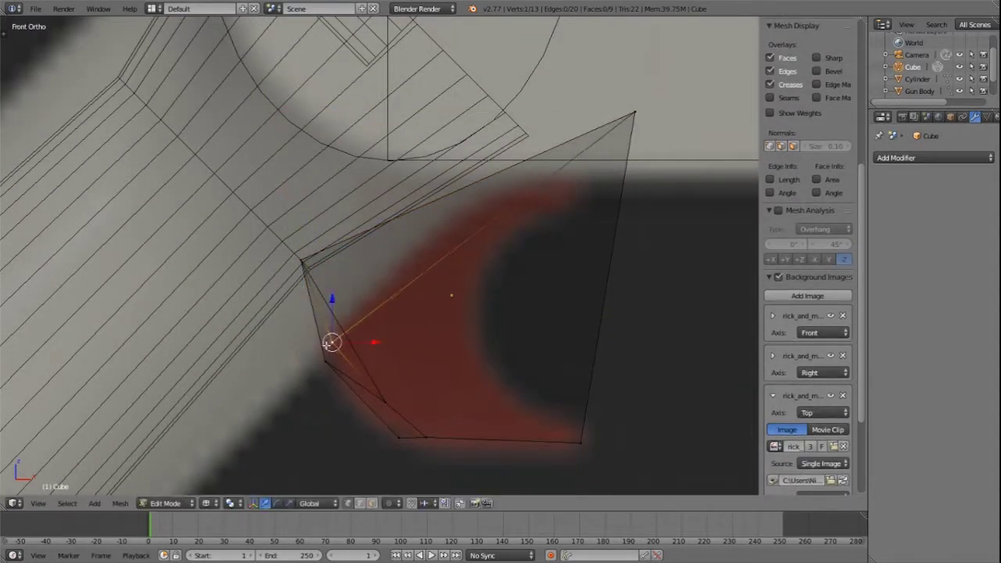
middle_drag(327, 344, 395, 352)
right_click(71, 245)
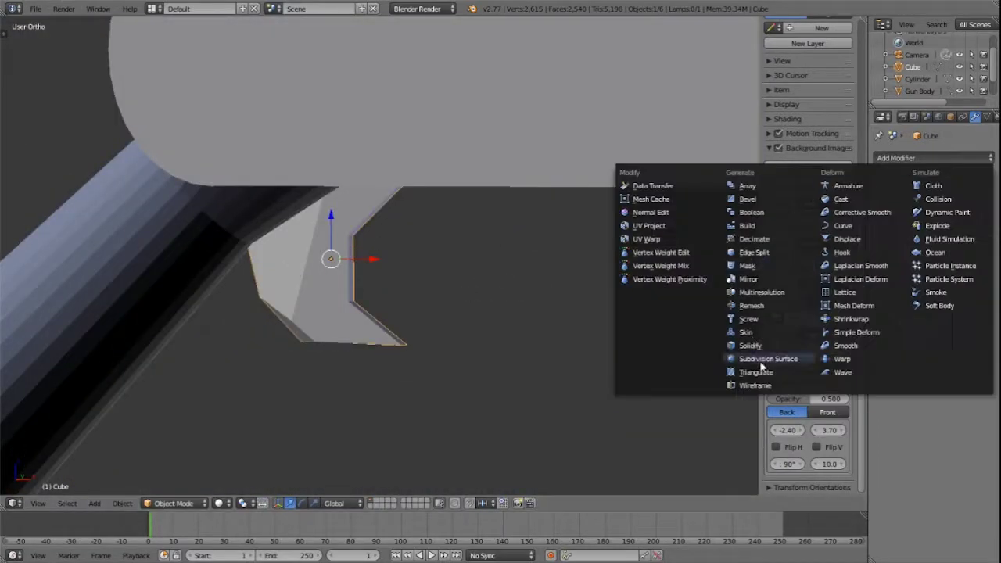
Smooth the trigger with a Catmull-Clark Subdivision Surface modifier at a view level below 5, and apply it.
click(761, 362)
click(960, 214)
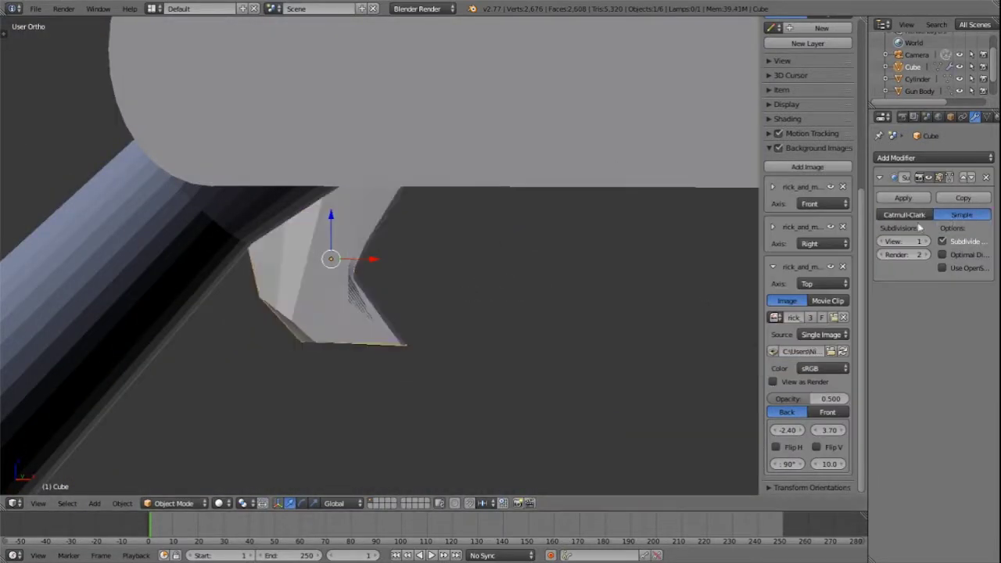
click(915, 216)
click(926, 241)
click(926, 242)
click(926, 241)
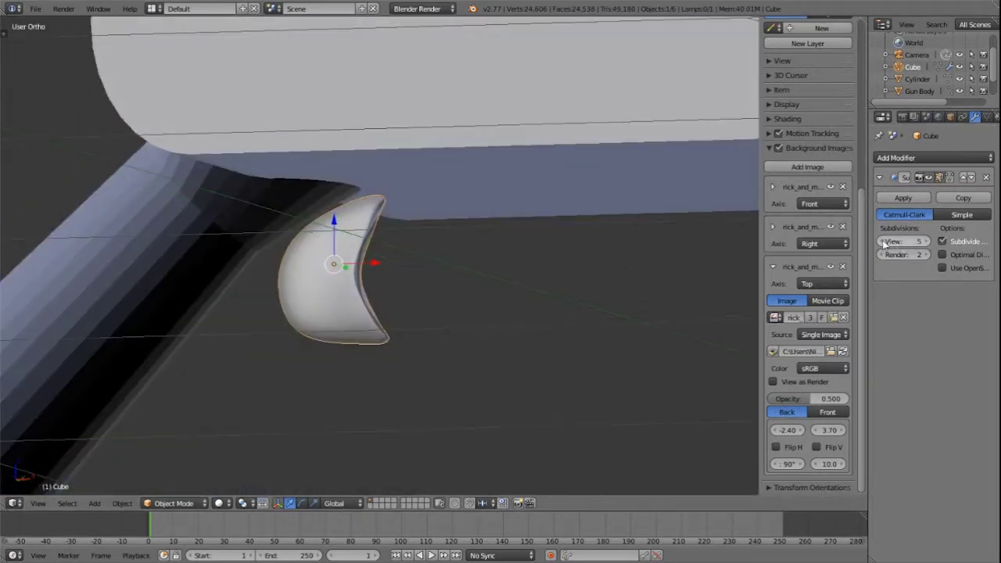
click(881, 242)
click(885, 197)
Move the trigger up against the underside of the gun body beside the handle and adjust its rotation in the front view.
drag(326, 233, 317, 205)
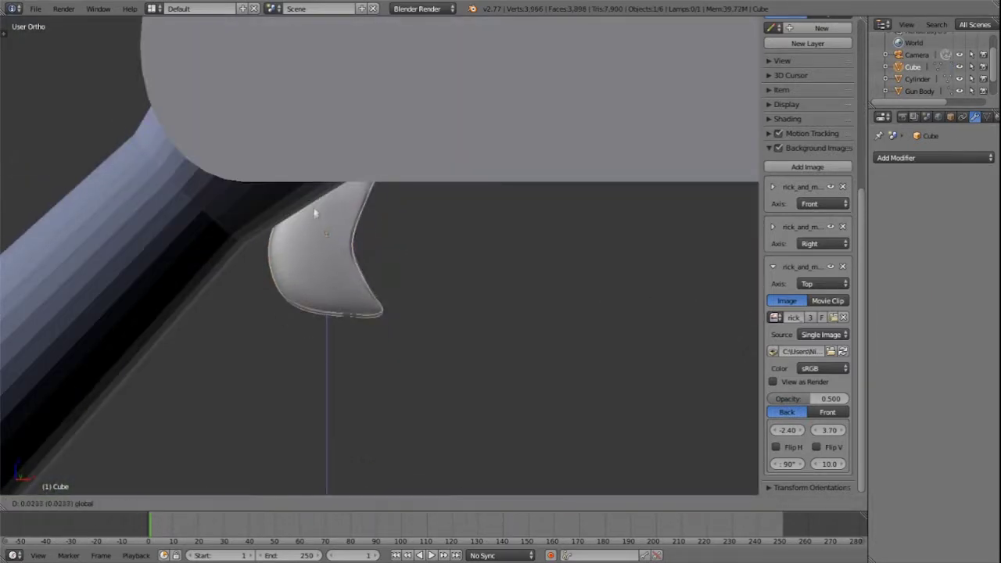
drag(362, 231, 390, 233)
key(z)
key(KP_1)
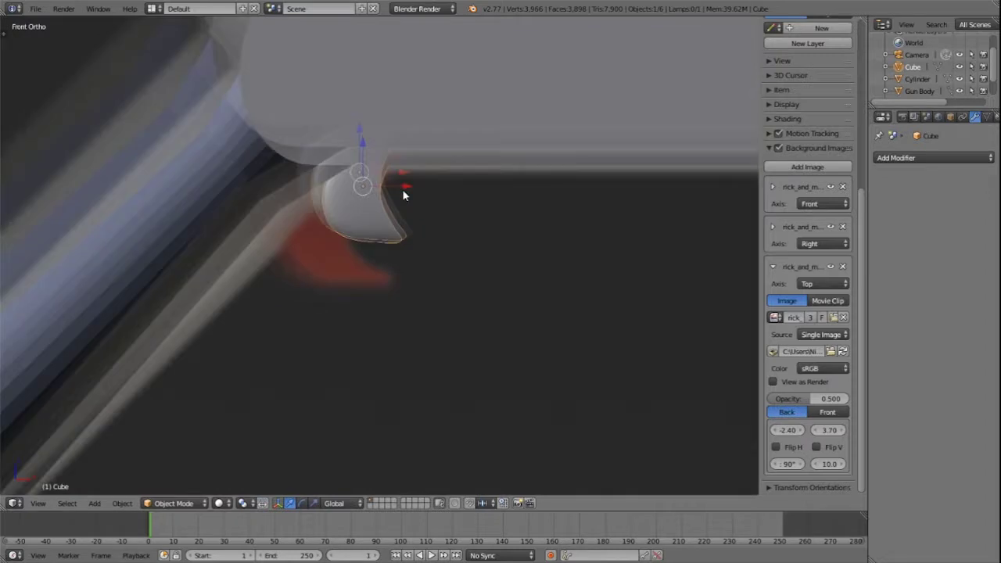
click(383, 149)
scroll(424, 217, up, 2)
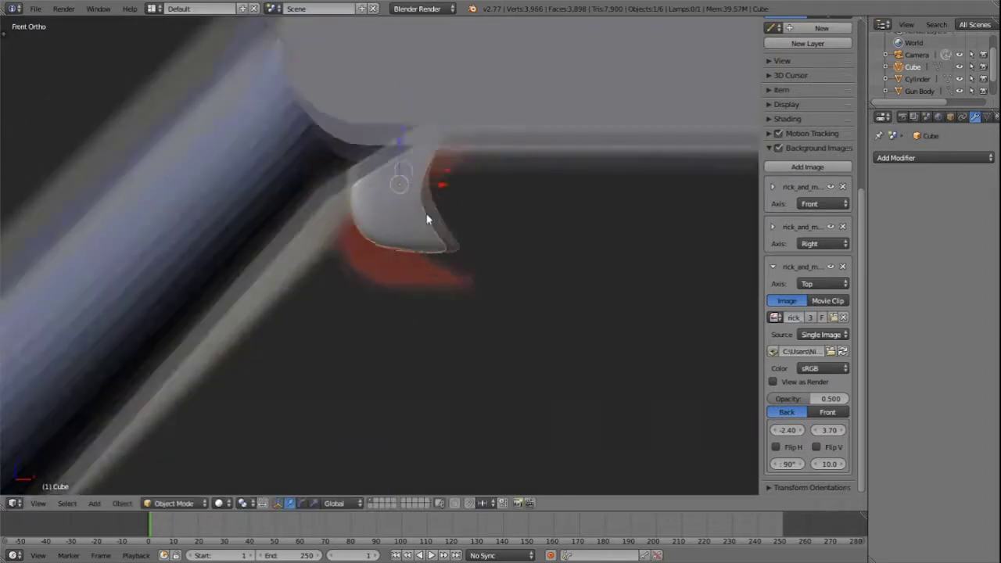
key(r)
scroll(383, 197, down, 6)
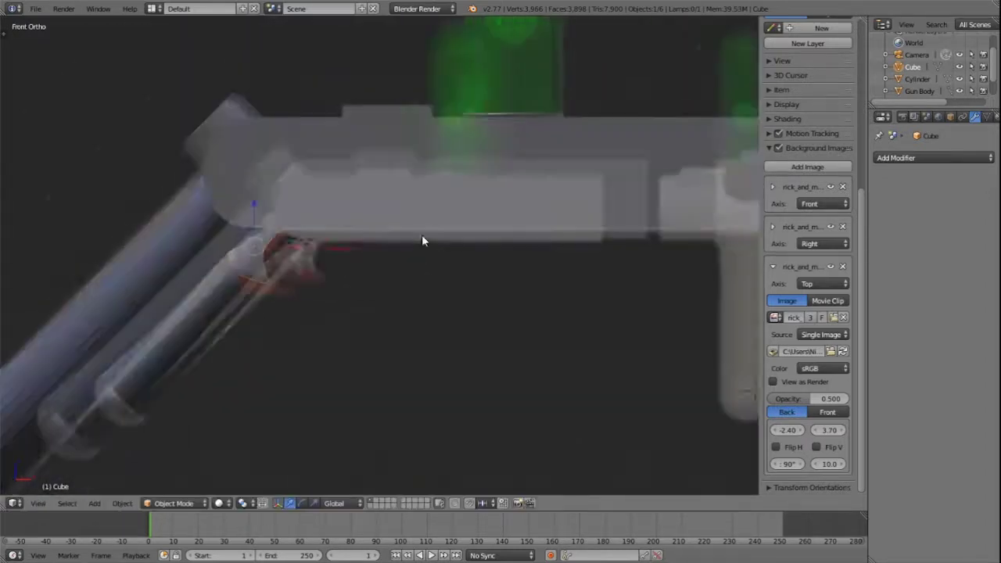
Lower the tube's base ring slightly onto the gun body and join it to the Gun Body object.
middle_drag(438, 258, 442, 287)
key(KP_1)
scroll(470, 287, up, 9)
right_click(442, 287)
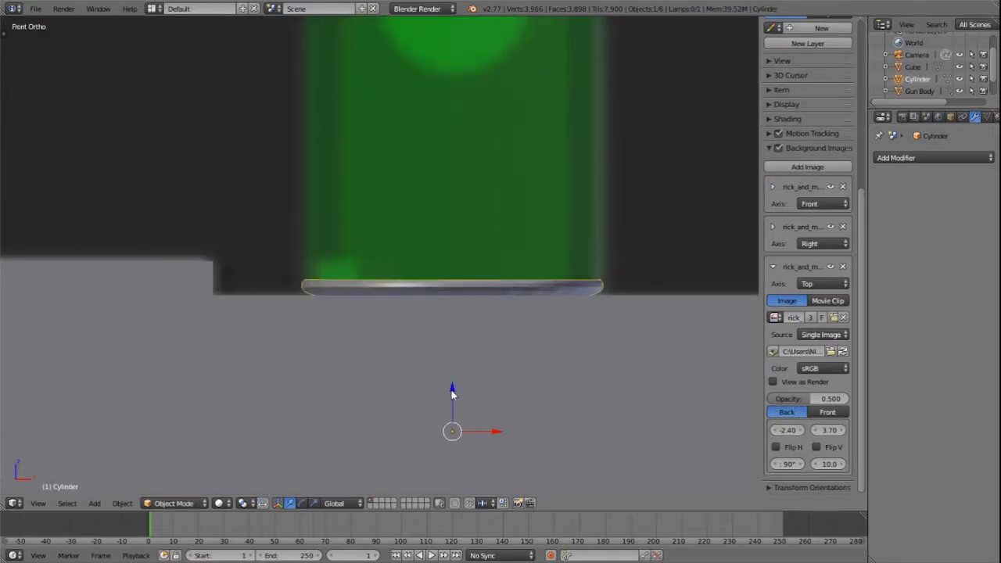
drag(451, 386, 453, 392)
scroll(453, 393, down, 5)
shift+right_click(373, 317)
key(ctrl+j)
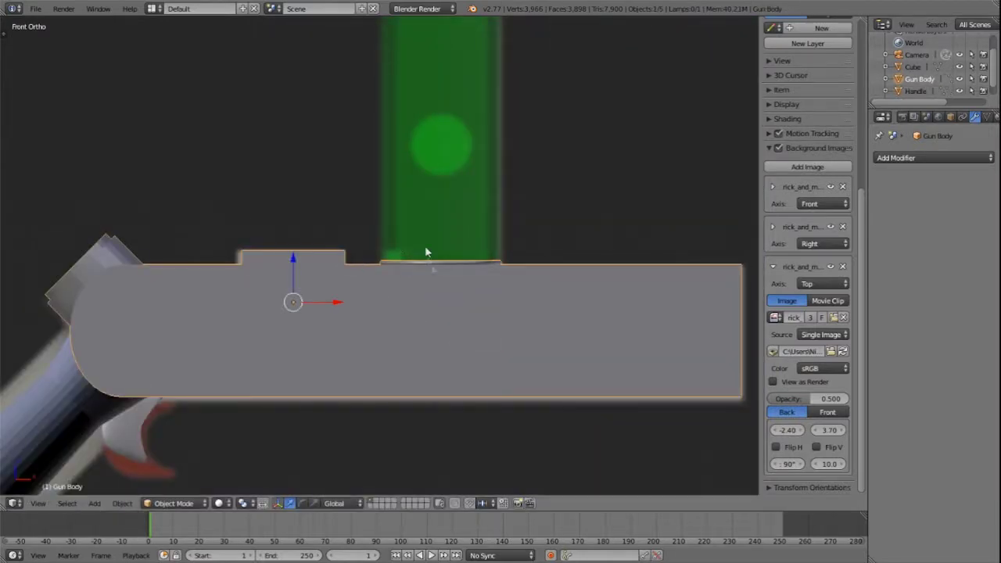
Try to join the trigger to the Handle object.
scroll(306, 381, down, 2)
shift+middle_drag(305, 398, 405, 366)
right_click(337, 280)
scroll(346, 281, down, 3)
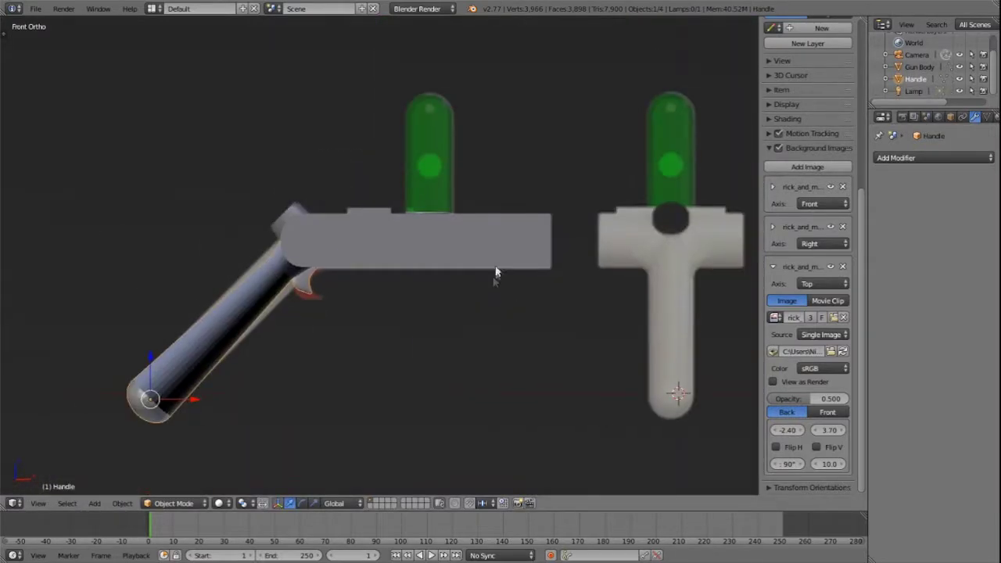
Try to move the trigger mesh's lower tip region, box-selected in wireframe in the front view.
middle_drag(422, 254, 472, 306)
scroll(427, 293, up, 4)
key(KP_Decimal)
key(KP_1)
key(Tab)
key(b)
drag(487, 230, 556, 391)
key(z)
key(b)
drag(462, 245, 302, 449)
key(g)
right_click(462, 371)
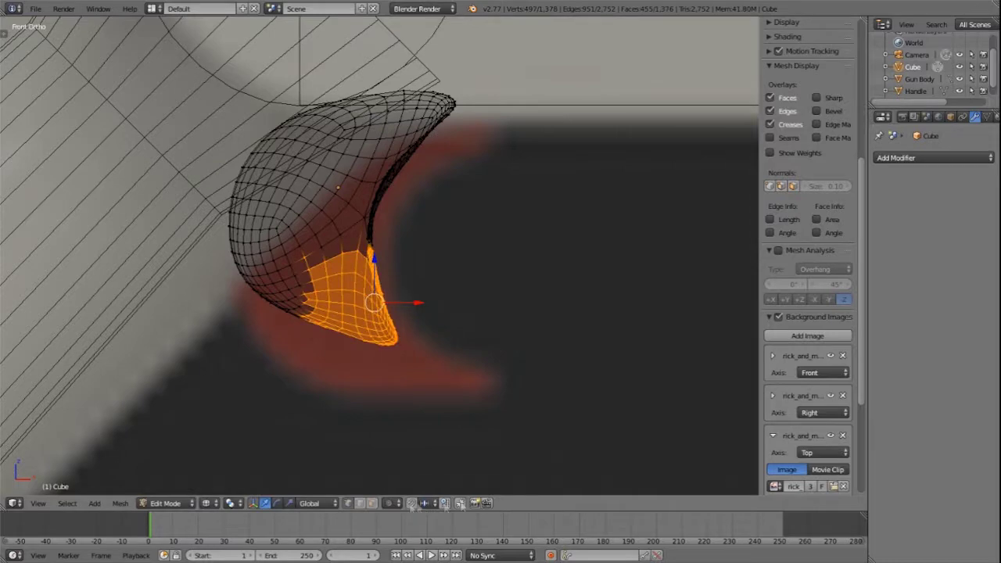
Try to pull the trigger's lower tip onto the red reference with smooth proportional editing, then undo the change.
click(428, 451)
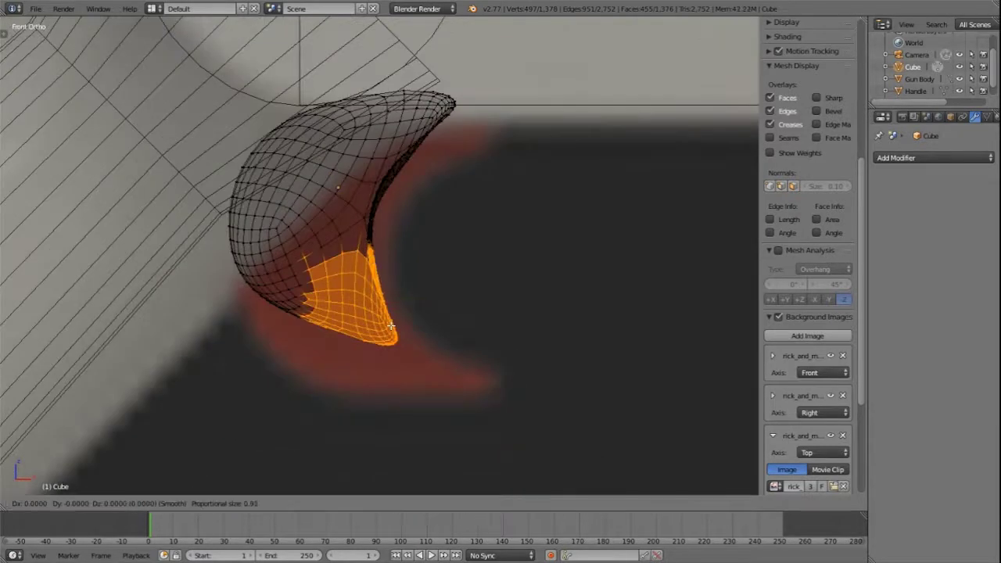
right_click(476, 337)
click(411, 504)
key(g)
right_click(395, 326)
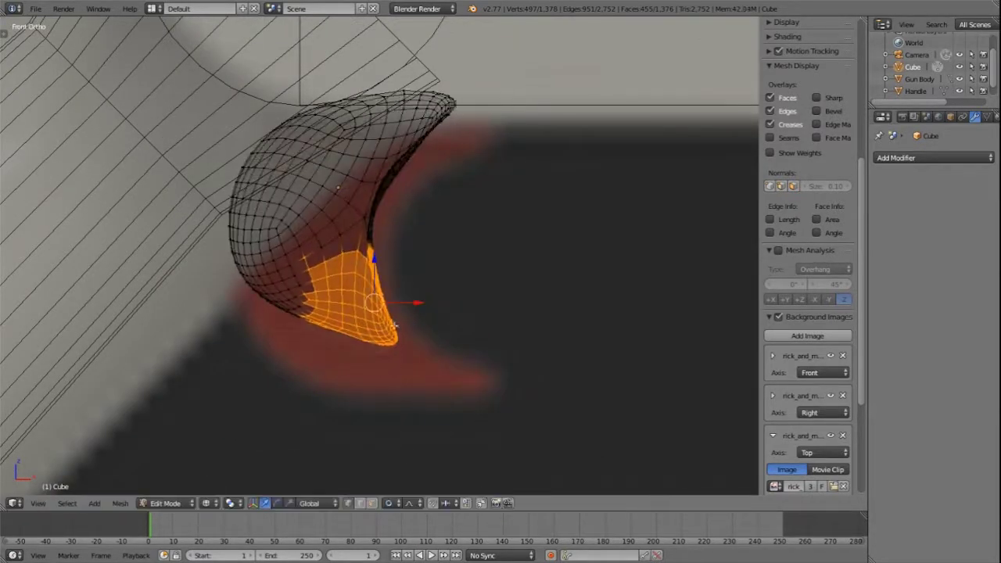
right_click(394, 341)
key(ctrl+KP_Add)
key(g)
right_click(434, 374)
key(ctrl+z)
middle_drag(409, 351, 352, 331)
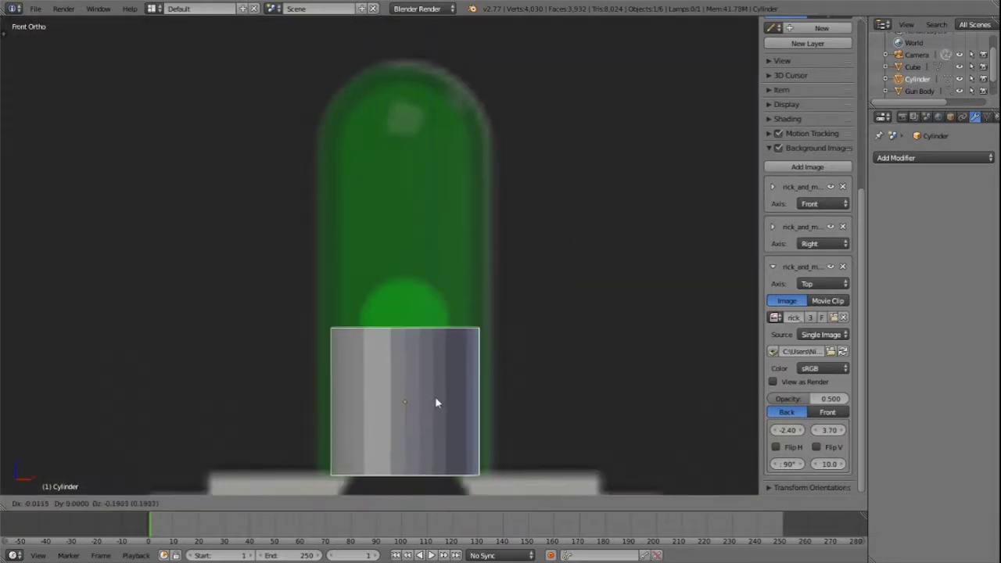
Fit the new cylinder to the green tube's base and width, and raise its top ring along Z.
click(434, 397)
key(s)
key(x)
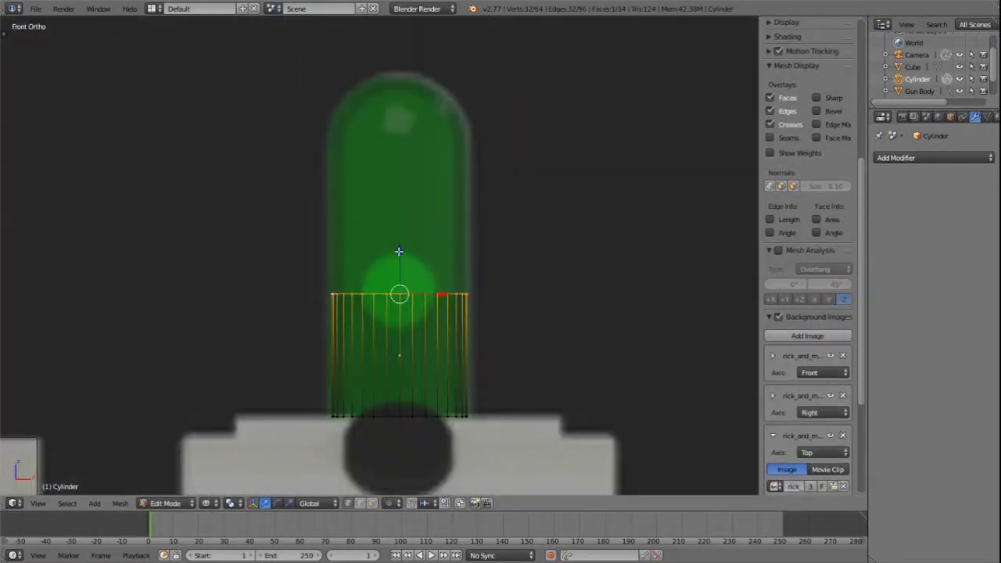
key(g)
key(z)
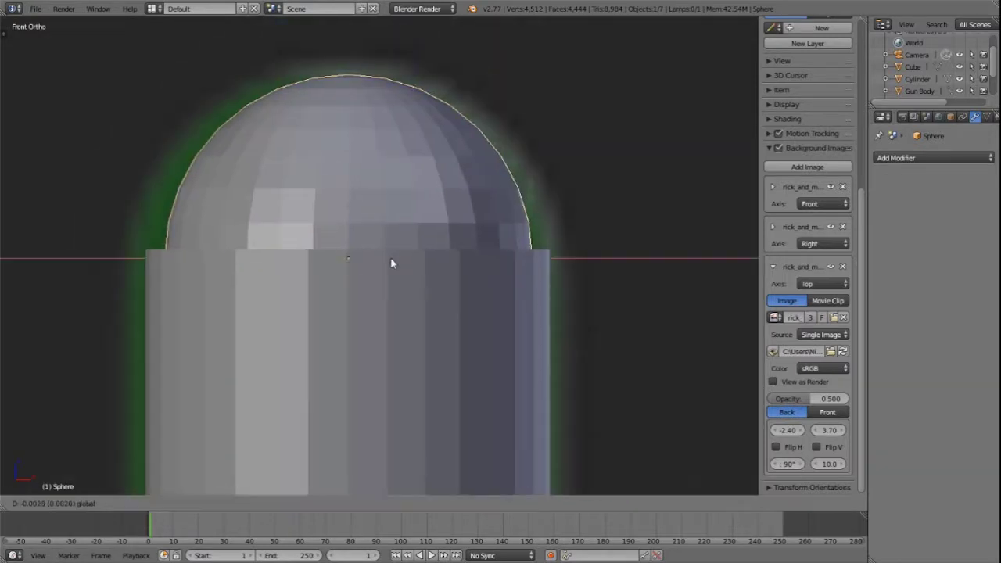
Place the sphere on the cylinder's top and widen it along X and by about 1.10 along Y to match the cylinder.
click(389, 258)
key(s)
key(x)
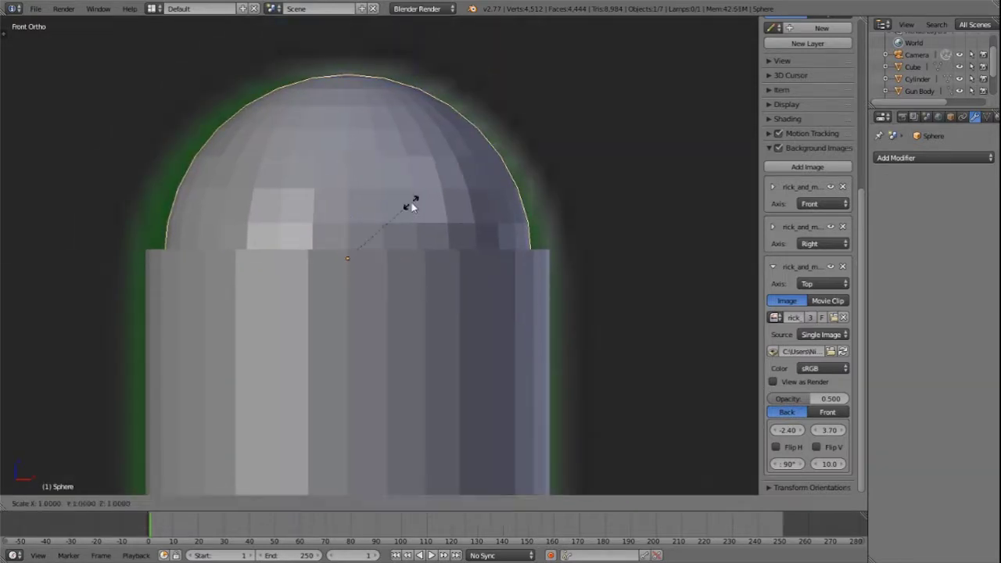
click(418, 211)
key(KP_7)
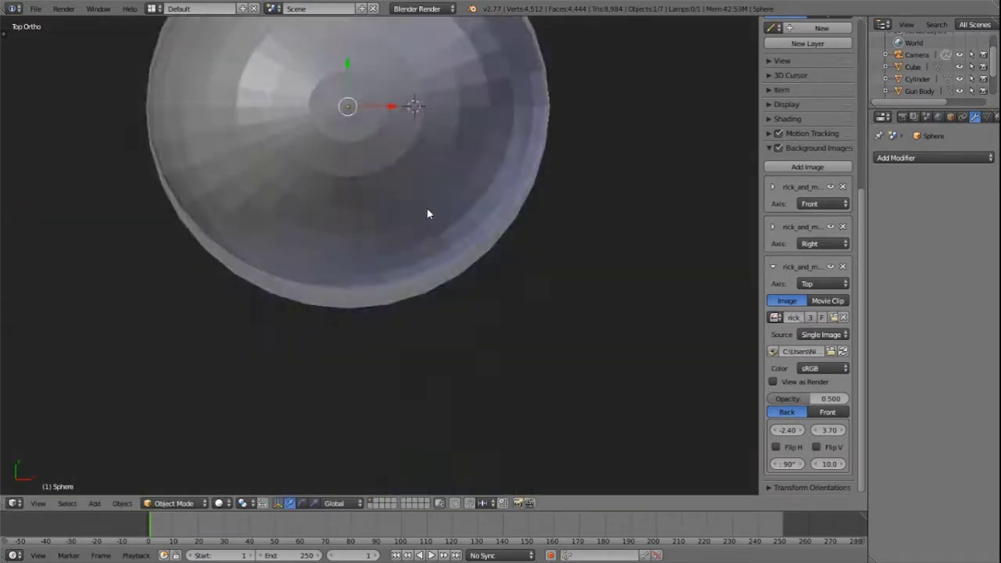
shift+middle_drag(420, 213, 436, 327)
scroll(389, 140, up, 2)
shift+middle_drag(389, 140, 414, 351)
key(s)
key(y)
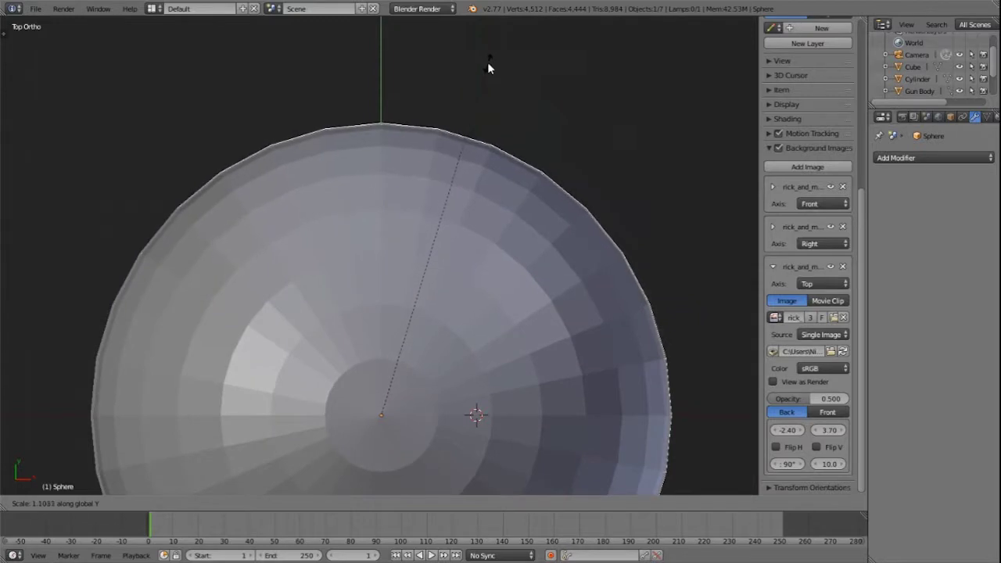
click(490, 61)
Raise the sphere slightly at the cylinder's rim and scale it to about 0.99 along Y in the right view.
key(KP_1)
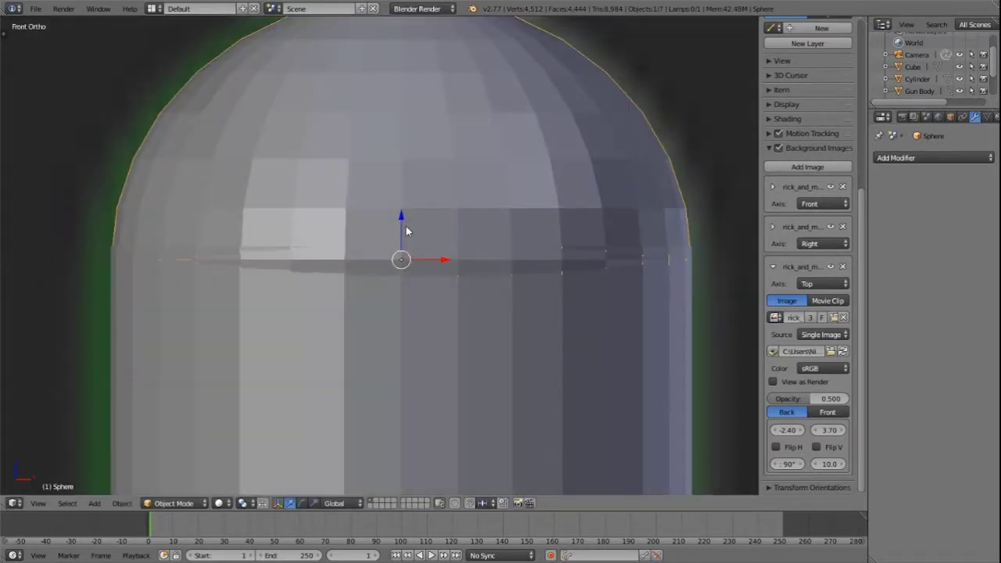
drag(402, 208, 401, 199)
middle_drag(401, 198, 527, 261)
shift+middle_drag(385, 321, 445, 275)
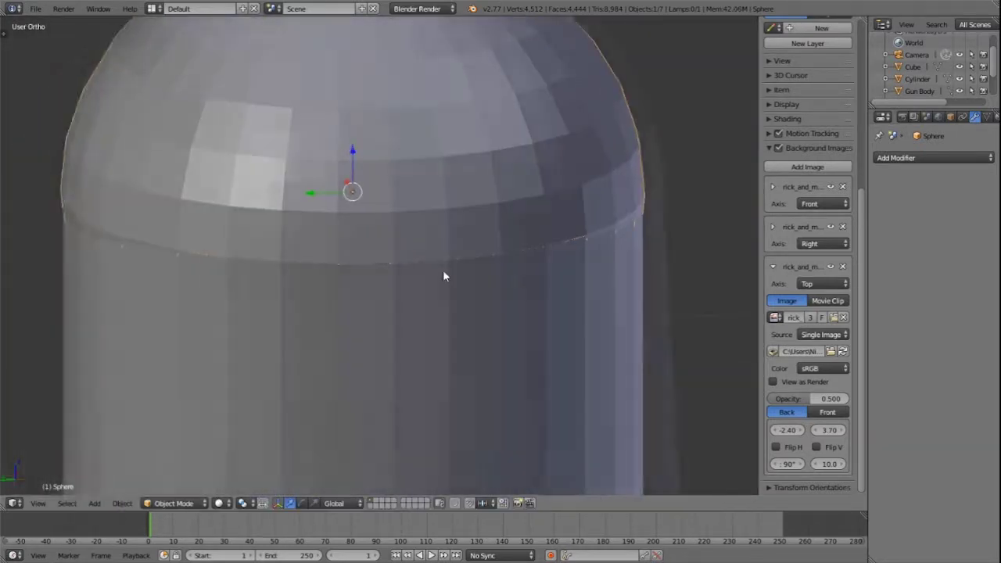
key(KP_3)
key(s)
key(y)
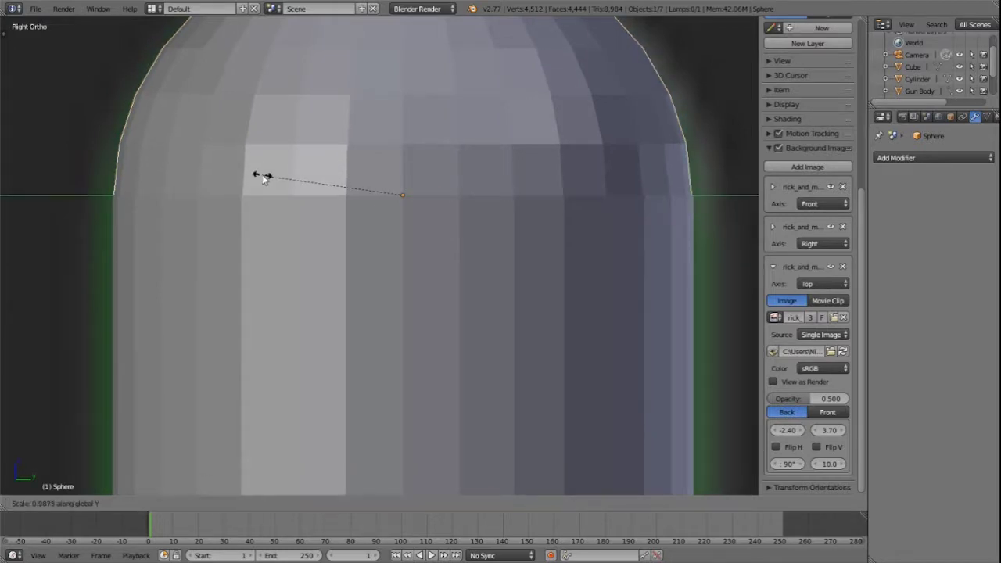
click(262, 174)
shift+middle_drag(333, 171, 354, 229)
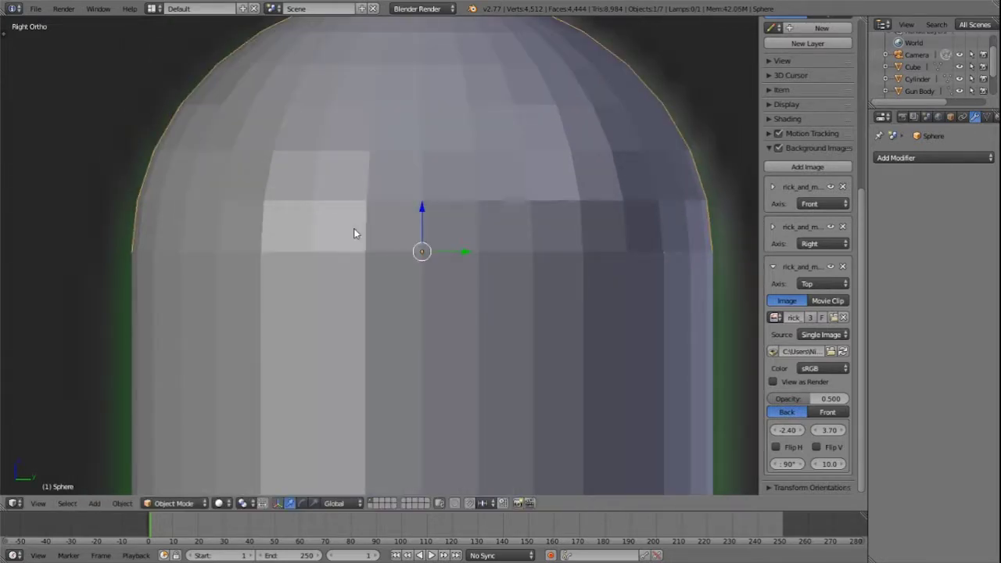
scroll(355, 228, down, 6)
middle_drag(354, 228, 476, 251)
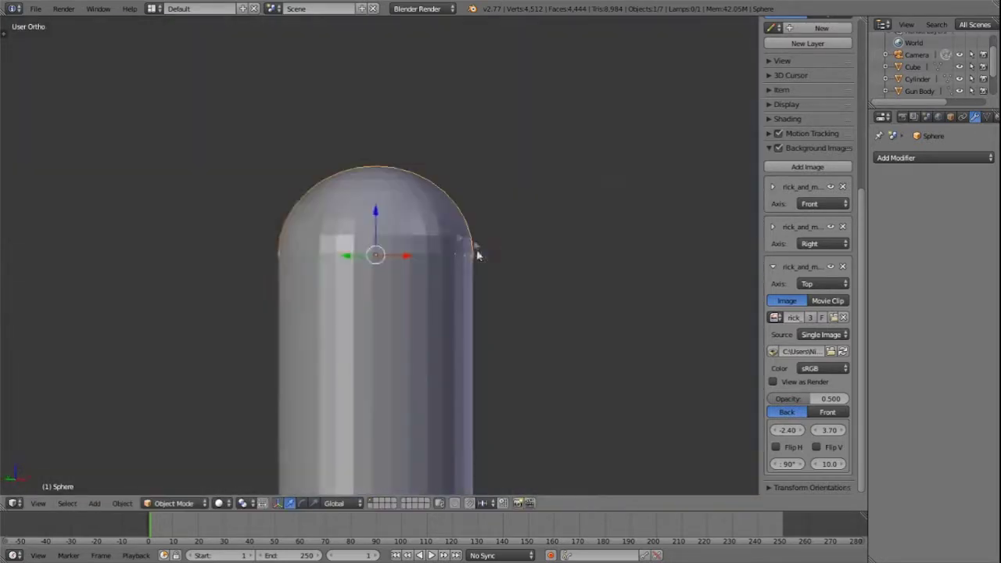
Scale the sphere along Z and align it with the cylinder along Z and X in the front view.
key(KP_1)
scroll(418, 218, up, 5)
key(s)
key(z)
click(415, 195)
drag(394, 278, 374, 79)
key(g)
key(z)
click(429, 325)
key(g)
key(x)
click(443, 321)
Scale the sphere uniformly in the top view to match the cylinder's outline.
key(KP_7)
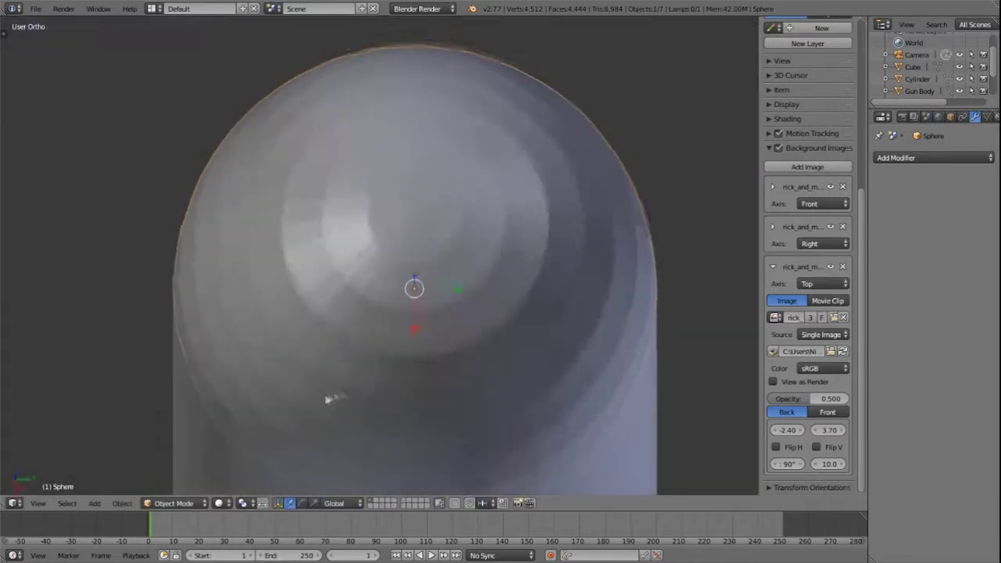
scroll(335, 359, up, 2)
middle_drag(335, 360, 331, 242)
key(KP_7)
key(s)
click(484, 190)
middle_drag(485, 189, 420, 315)
Try a Subdivision Surface modifier on the tube cylinder, comparing Simple with Catmull-Clark.
scroll(438, 305, down, 8)
shift+right_click(480, 284)
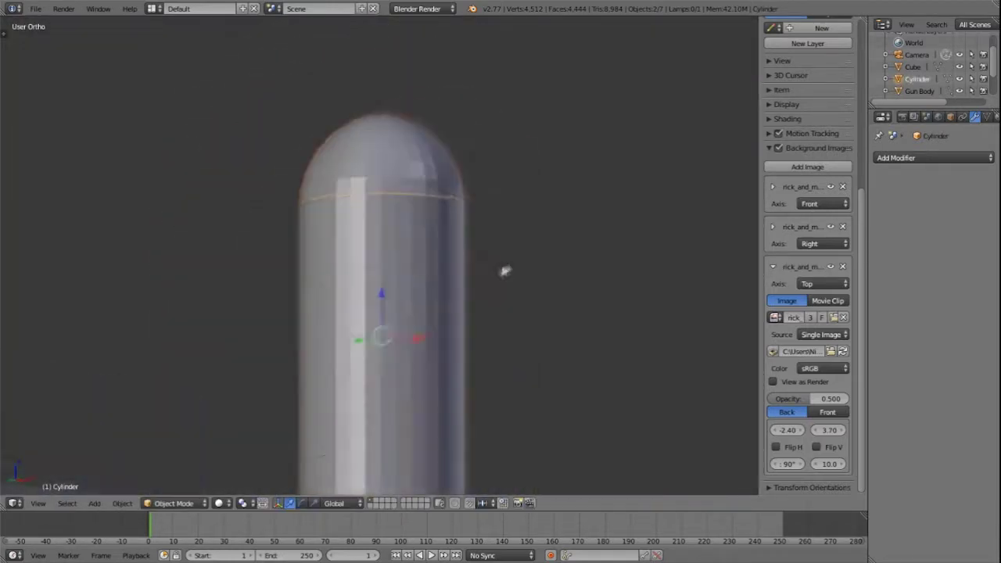
scroll(415, 401, up, 3)
click(934, 158)
click(762, 360)
click(955, 215)
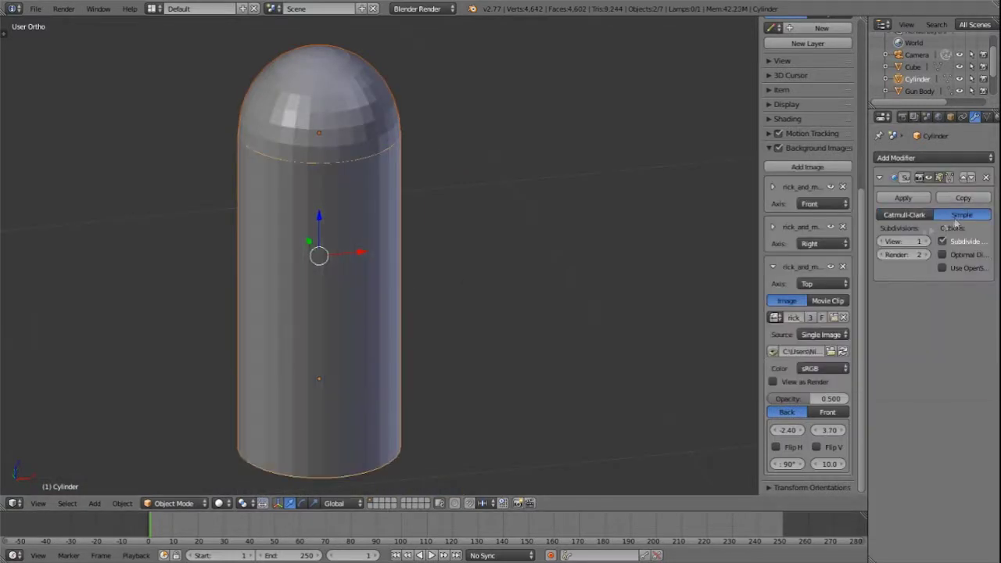
click(905, 215)
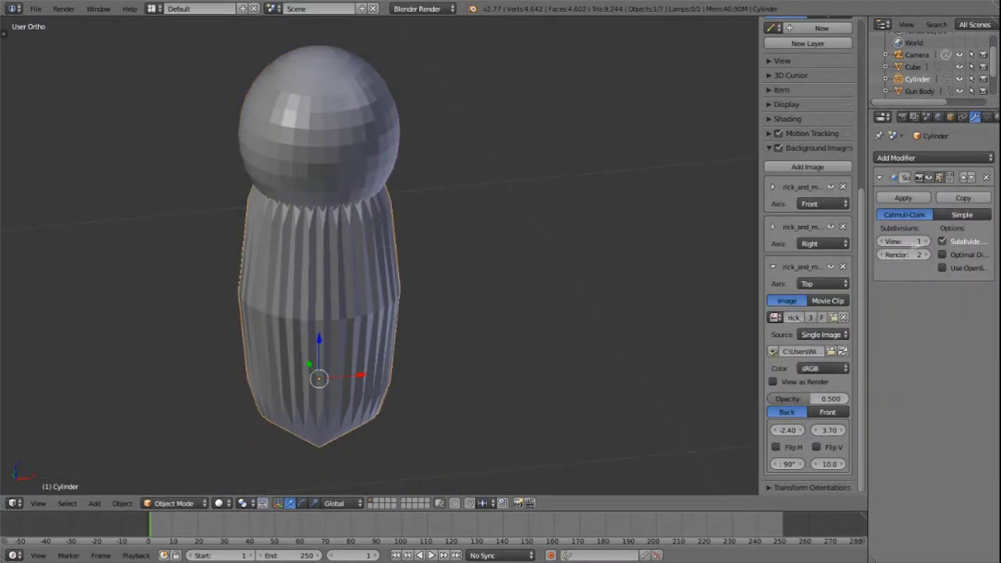
click(927, 241)
click(962, 215)
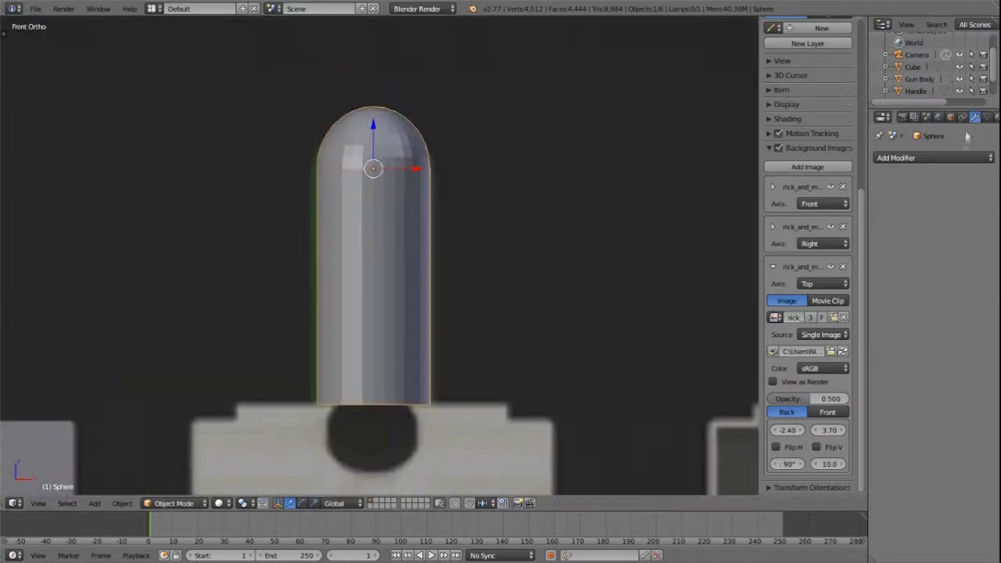
Give the joined tube a green material named Glass and set its surface shader to Glass BSDF.
click(923, 197)
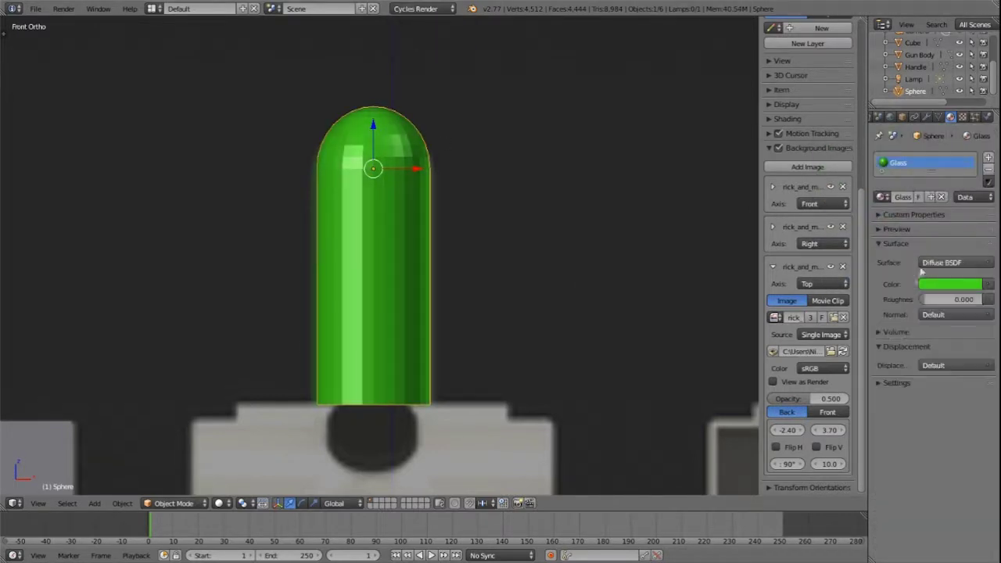
click(953, 264)
click(864, 344)
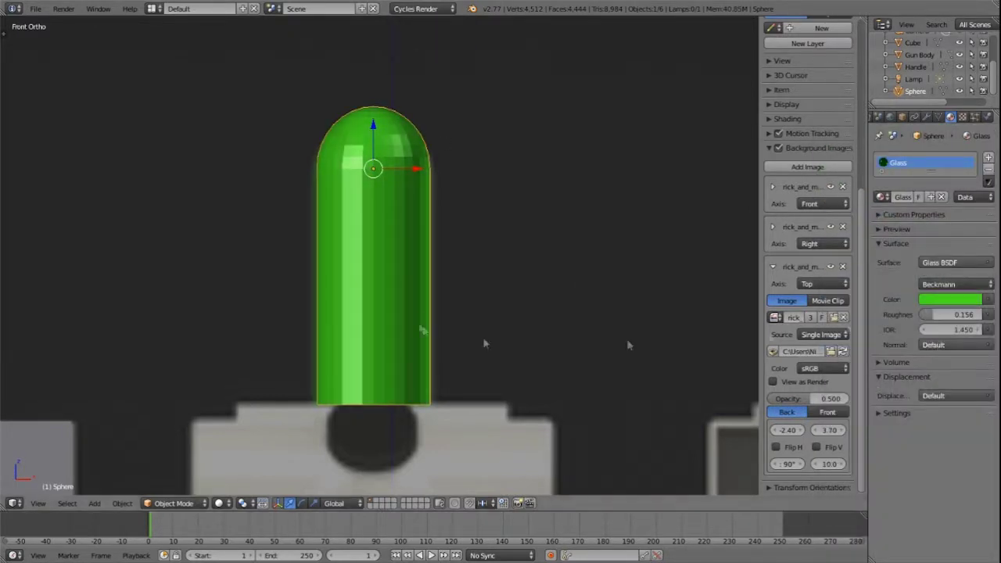
Preview the tube in rendered shading and adjust the glass colour to a brighter green.
key(shift+z)
mouse_move(545, 268)
middle_down()
mouse_move(542, 253)
mouse_move(568, 249)
middle_up()
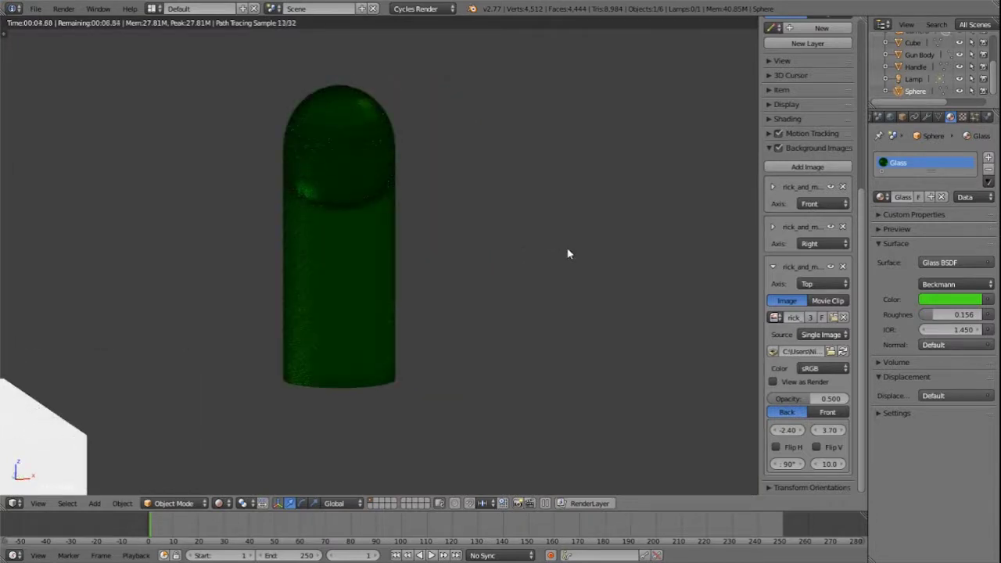
click(950, 299)
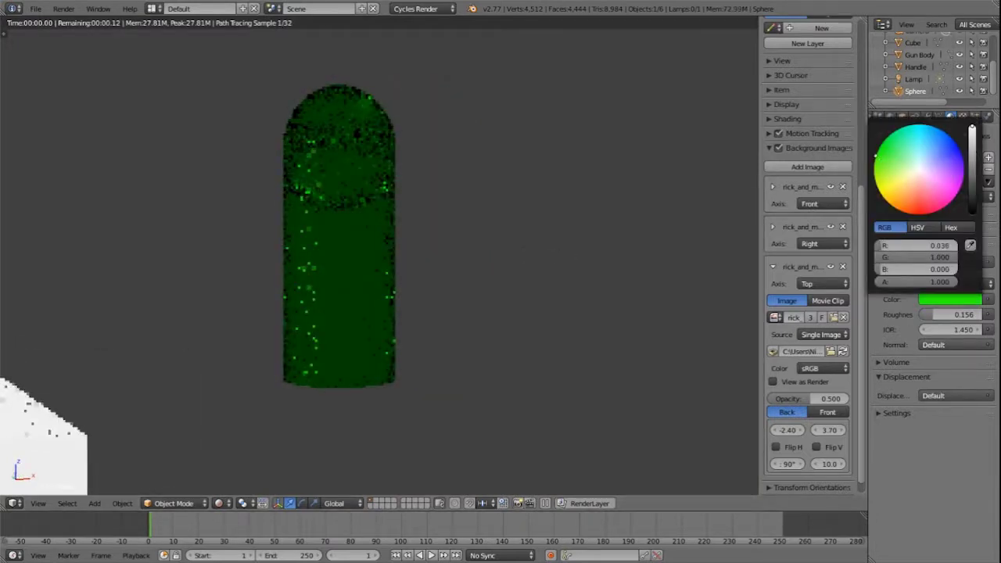
key(shift+z)
Delete the lower sphere vertices inside the tube using a box selection in wireframe edit mode.
scroll(415, 194, up, 3)
shift+middle_drag(400, 87, 431, 197)
key(Tab)
key(z)
right_click(240, 200)
key(b)
drag(221, 201, 474, 286)
scroll(474, 286, up, 2)
middle_drag(474, 286, 521, 235)
key(x)
click(483, 258)
key(Tab)
Delete the remaining row of sphere vertices just below the dome's widest ring.
scroll(521, 235, down, 1)
key(KP_1)
scroll(469, 235, up, 4)
shift+middle_drag(423, 235, 469, 235)
key(Tab)
right_click(299, 268)
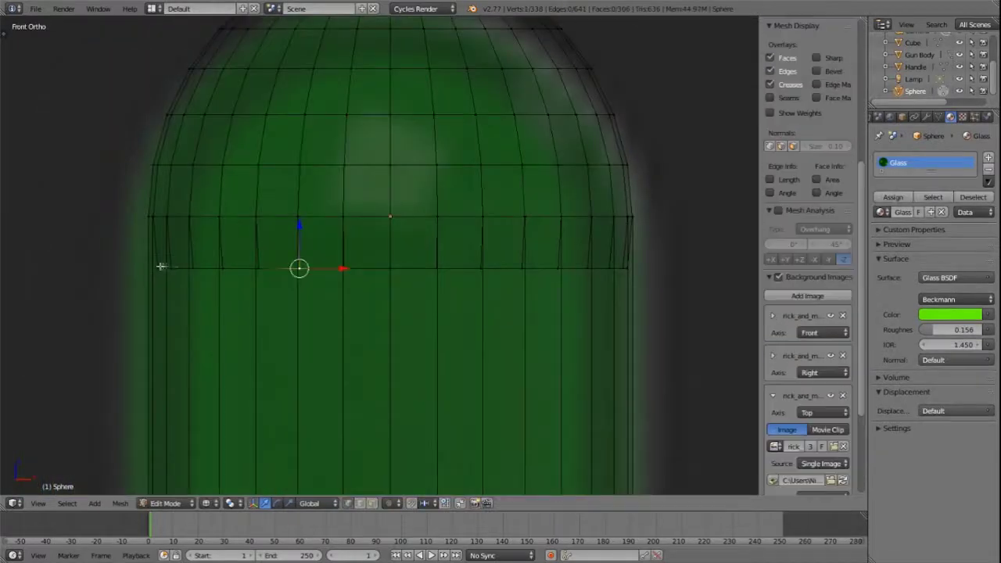
drag(137, 258, 641, 316)
key(x)
click(461, 300)
Merge the two box-selected cylinder rim vertices near the left edge of the dome seam.
scroll(384, 258, up, 5)
shift+middle_drag(219, 219, 385, 257)
scroll(384, 257, down, 1)
key(b)
drag(195, 268, 218, 253)
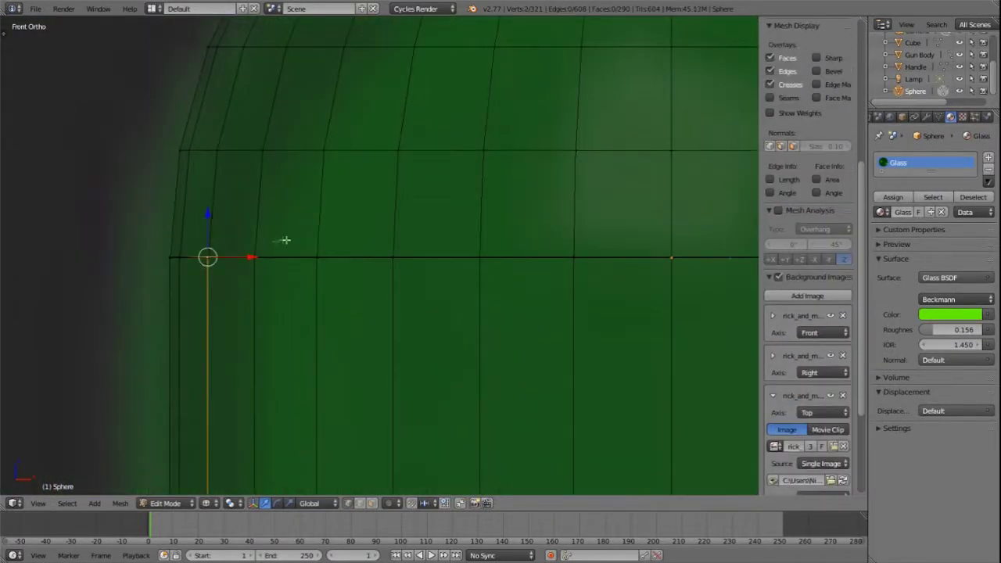
click(244, 258)
middle_drag(244, 258, 241, 213)
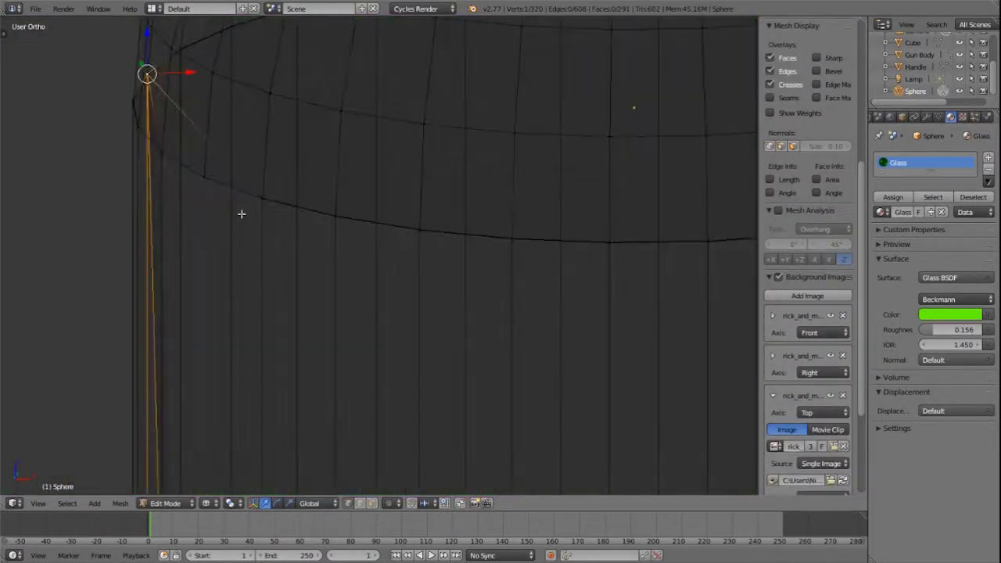
Merge the first overlapping dome and cylinder vertex pairs along the seam, continuing on from its left edge.
key(KP_7)
scroll(391, 201, down, 12)
scroll(452, 105, up, 12)
middle_drag(391, 201, 263, 247)
key(KP_Decimal)
click(300, 220)
middle_drag(313, 261, 395, 272)
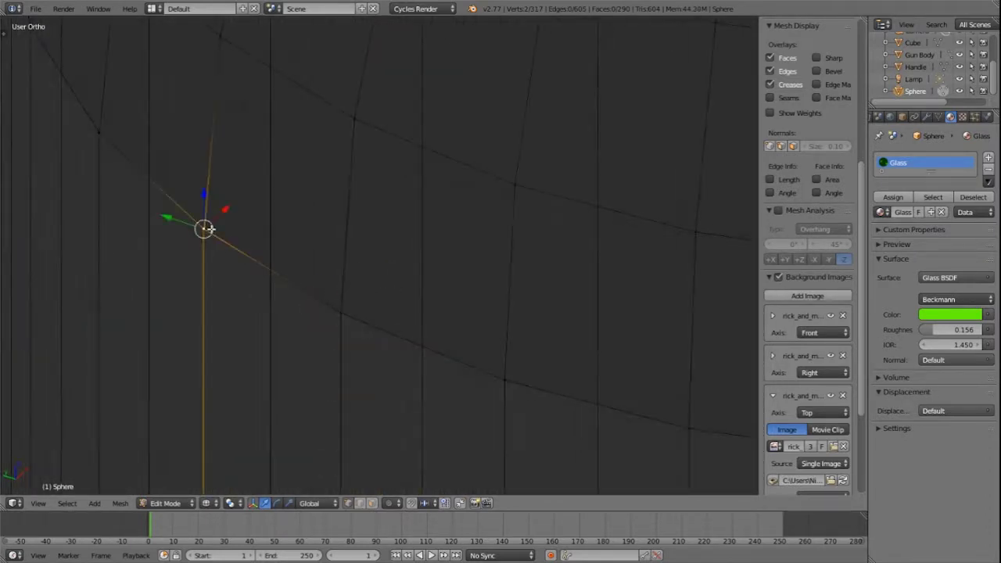
key(shift+r)
shift+middle_drag(212, 234, 394, 325)
right_click(284, 224)
click(286, 226)
right_click(330, 210)
shift+right_click(330, 209)
key(alt+m)
shift+middle_drag(285, 225, 412, 267)
click(328, 209)
key(alt+m)
click(296, 242)
right_click(334, 274)
shift+middle_drag(169, 123, 367, 280)
shift+right_click(335, 271)
key(alt+m)
click(336, 271)
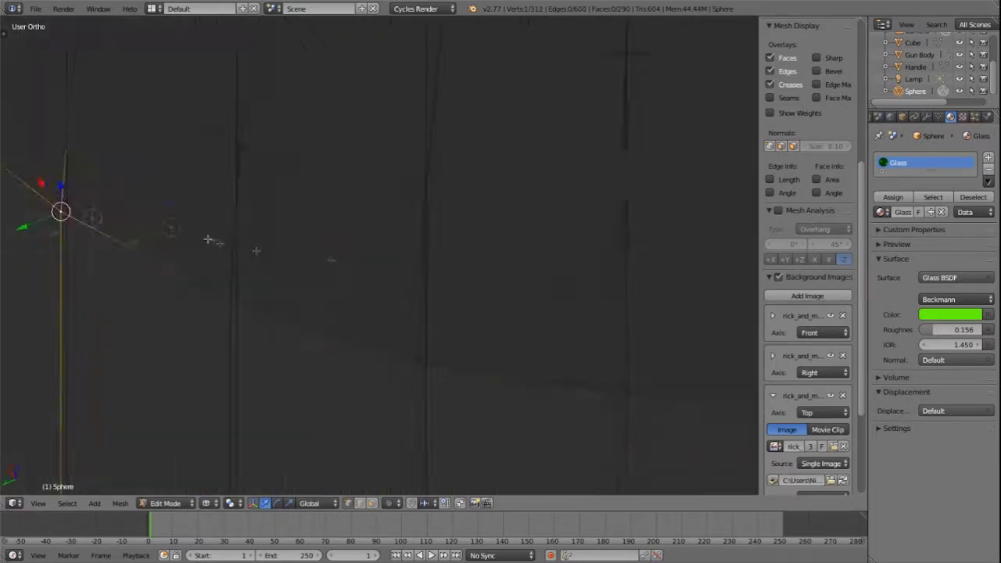
Merge the next overlapping vertex pairs where the dome meets the cylinder, working farther around the tube.
middle_drag(327, 192, 370, 176)
shift+middle_drag(220, 129, 391, 306)
right_click(389, 308)
shift+right_click(391, 306)
key(alt+m)
click(390, 308)
click(287, 206)
middle_drag(306, 353, 483, 271)
shift+middle_drag(313, 212, 446, 348)
right_click(447, 349)
shift+right_click(448, 349)
key(alt+m)
click(447, 348)
right_click(306, 268)
middle_drag(169, 160, 313, 214)
right_click(255, 311)
key(alt+m)
click(255, 309)
right_click(422, 321)
key(alt+m)
click(423, 321)
right_click(272, 251)
shift+right_click(272, 250)
key(alt+m)
click(272, 250)
Merge the neighbouring cylinder rim and dome vertices where the seam curves around the tube's outer edge.
shift+middle_drag(153, 164, 381, 329)
right_click(381, 330)
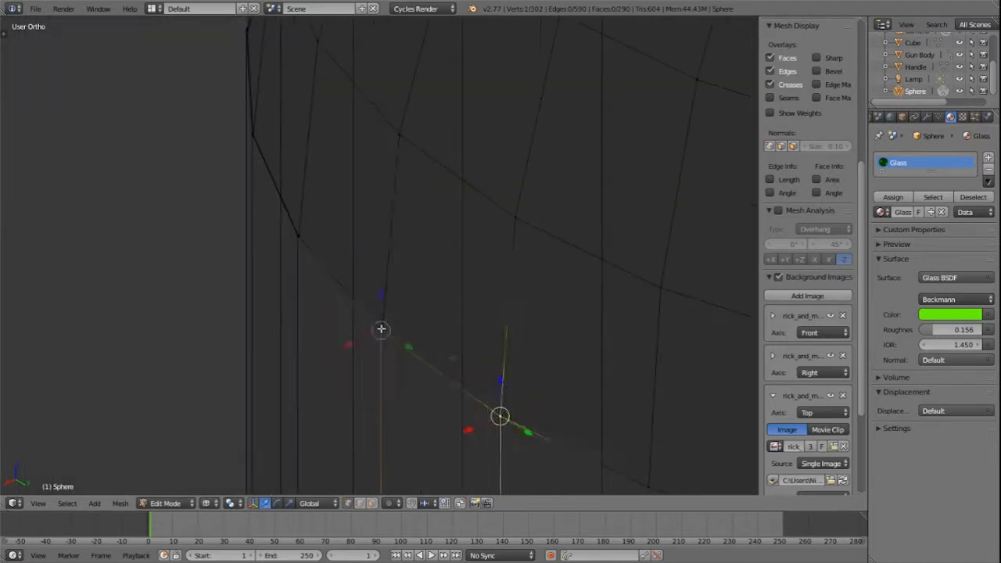
shift+right_click(297, 238)
key(alt+m)
click(297, 238)
middle_drag(297, 239, 337, 251)
shift+middle_drag(156, 164, 397, 265)
right_click(399, 264)
shift+right_click(402, 264)
key(alt+m)
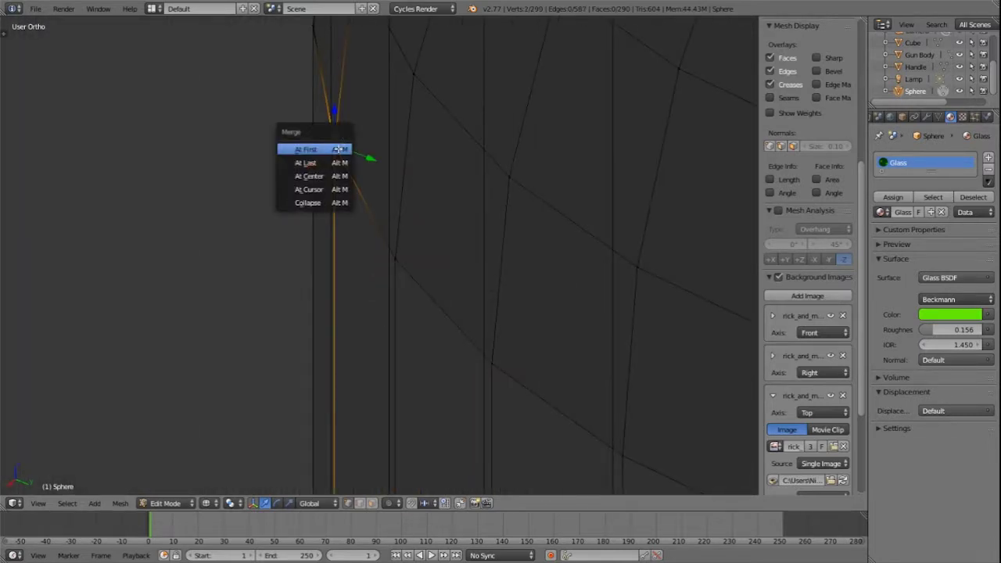
click(338, 149)
middle_drag(338, 149, 447, 247)
shift+middle_drag(136, 125, 516, 301)
right_click(335, 202)
shift+right_click(336, 202)
key(alt+m)
click(335, 201)
shift+middle_drag(298, 133, 424, 286)
right_click(389, 221)
shift+right_click(389, 222)
key(alt+m)
click(390, 227)
Merge the remaining overlapping vertex pairs on the dome seam and deselect everything.
middle_drag(389, 226, 462, 234)
key(alt+m)
click(358, 284)
shift+middle_drag(239, 140, 389, 239)
key(alt+m)
click(345, 230)
right_click(339, 237)
shift+right_click(340, 237)
key(alt+m)
click(338, 258)
middle_drag(338, 258, 420, 266)
key(alt+m)
click(277, 316)
shift+middle_drag(278, 315, 336, 359)
right_click(255, 250)
shift+right_click(255, 250)
key(alt+m)
click(255, 251)
key(a)
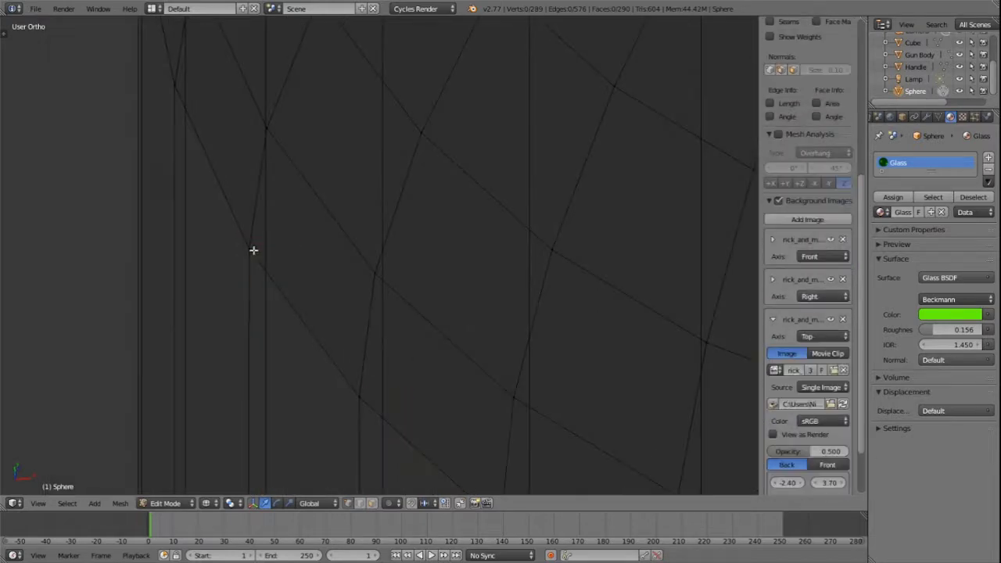
Inspect the merged dome seam up close, return to object mode and frame the reference images in front view.
key(KP_1)
scroll(469, 261, down, 8)
scroll(395, 265, up, 11)
right_click(395, 264)
middle_drag(395, 263, 453, 208)
scroll(454, 208, down, 8)
key(Tab)
key(KP_1)
scroll(452, 211, down, 5)
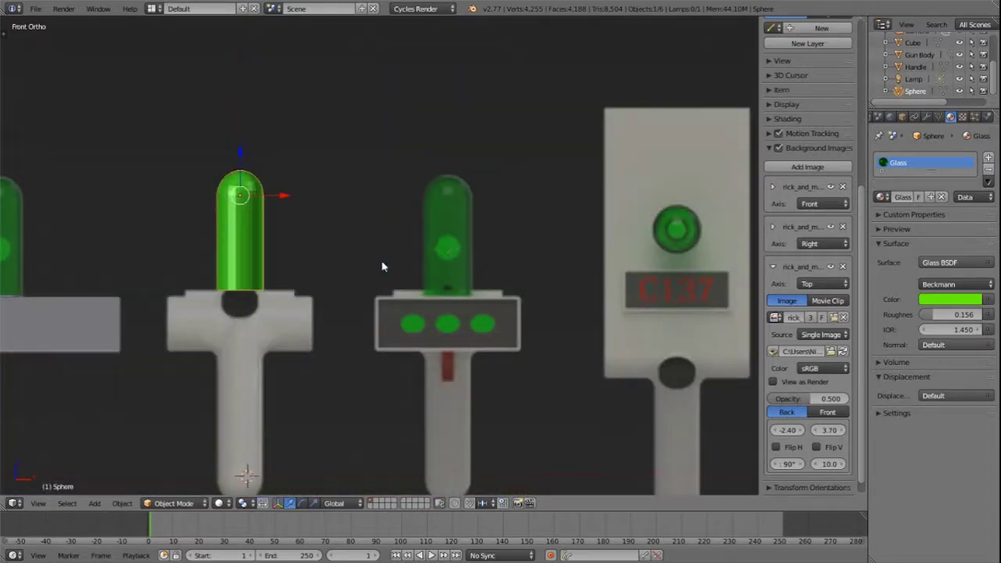
scroll(381, 267, down, 1)
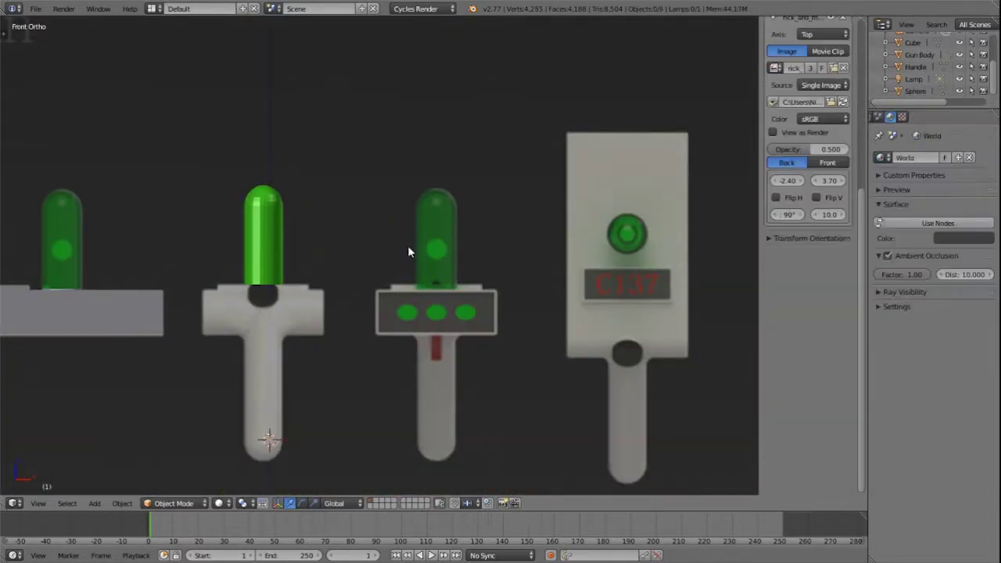
Add a UV sphere and position and scale it over the glowing ball in the front reference's tube.
key(shift+a)
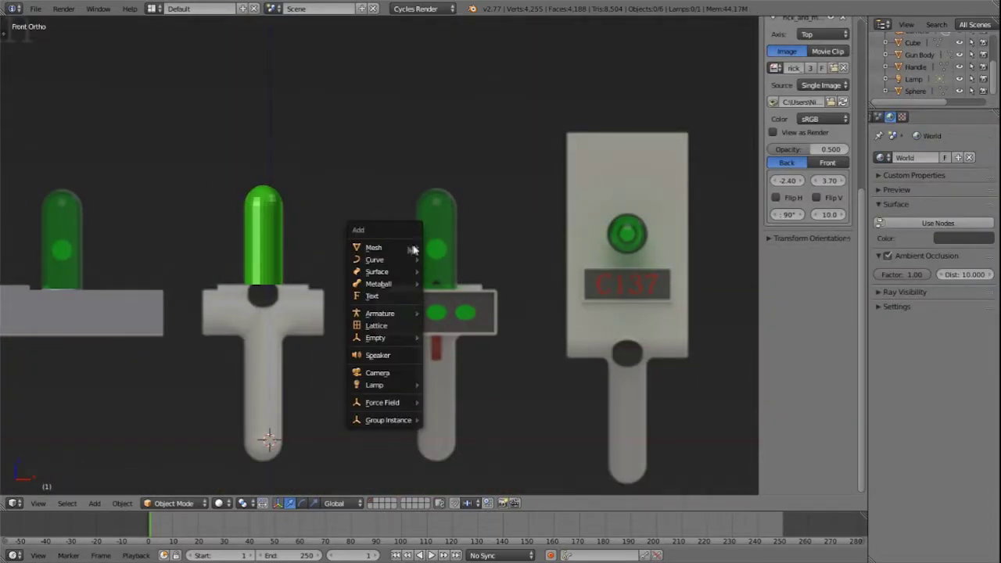
click(450, 285)
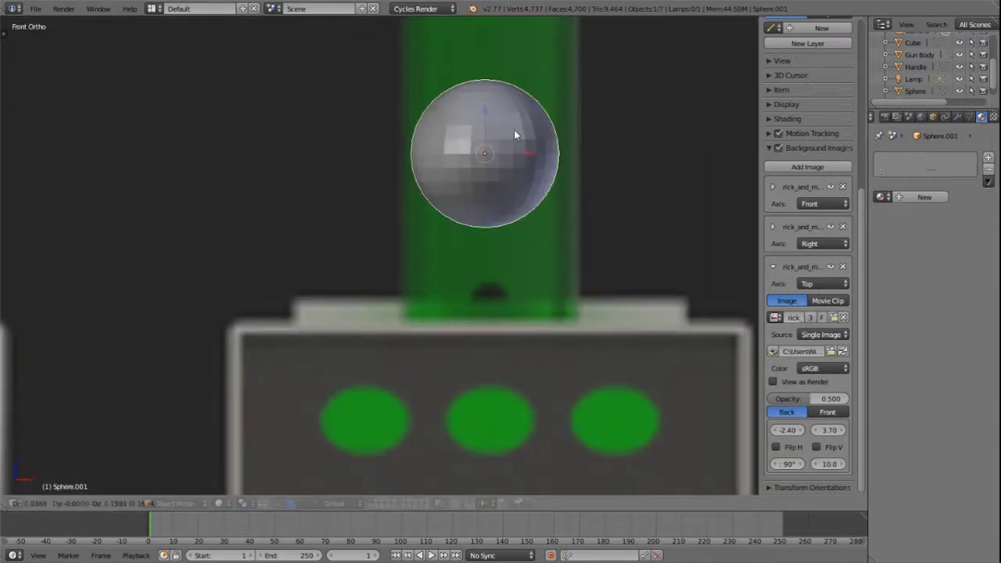
key(s)
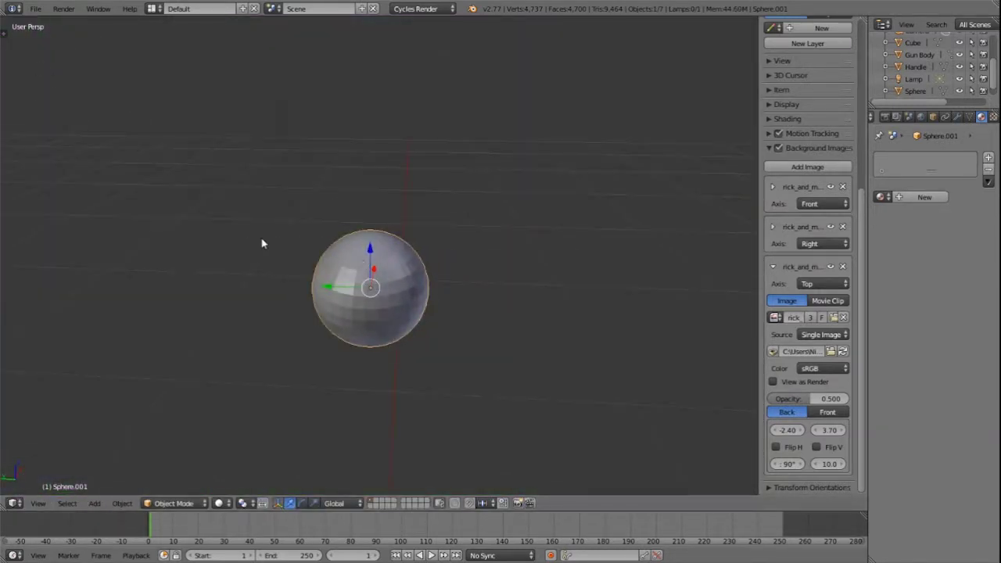
Sculpt irregular lumps around the new sphere with the draw brush at 35 px radius and 0.582 strength.
click(176, 463)
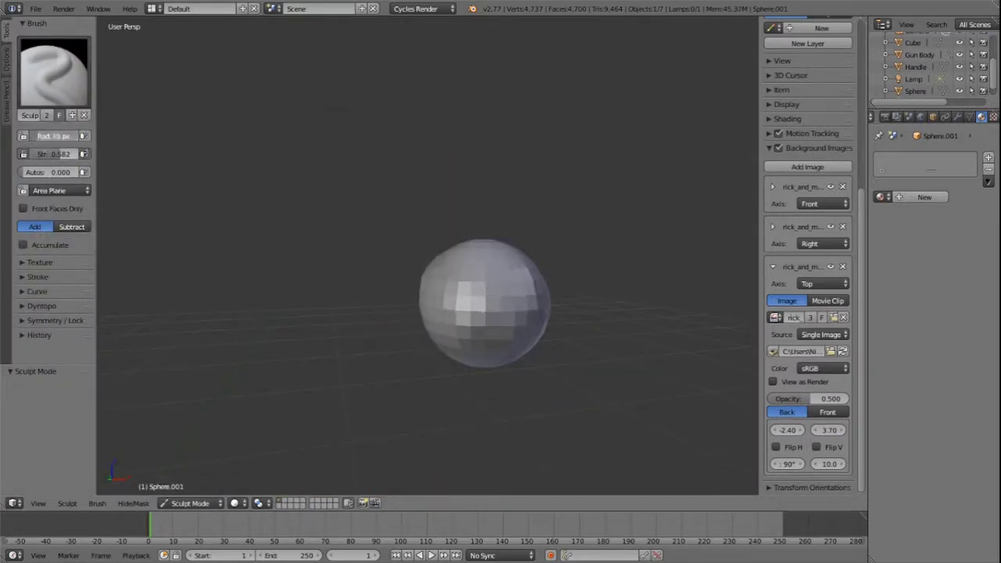
scroll(51, 324, down, 2)
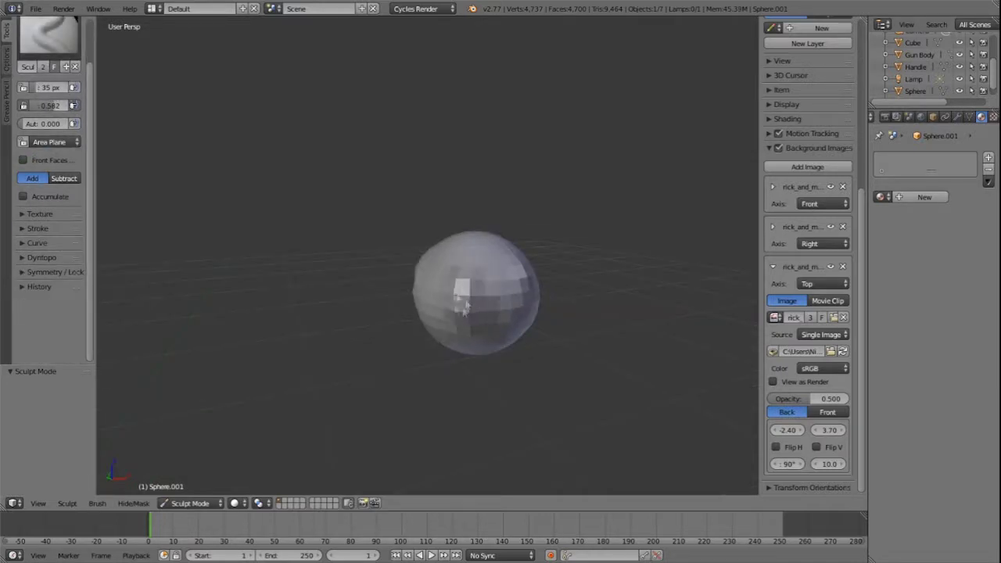
middle_drag(466, 306, 510, 313)
drag(512, 281, 518, 244)
middle_drag(517, 291, 532, 252)
drag(537, 321, 547, 278)
middle_drag(563, 258, 454, 335)
drag(411, 344, 404, 312)
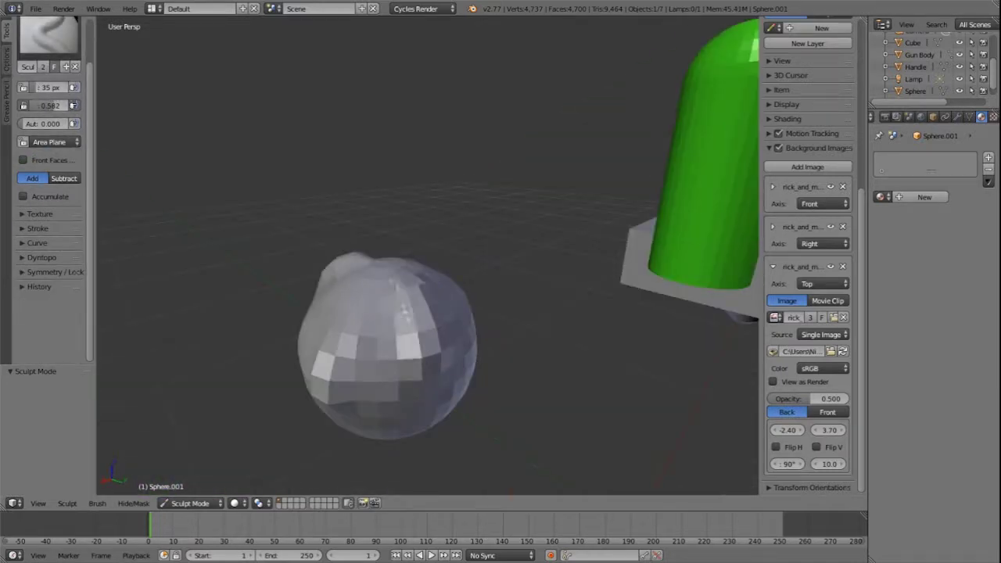
middle_drag(407, 345, 462, 315)
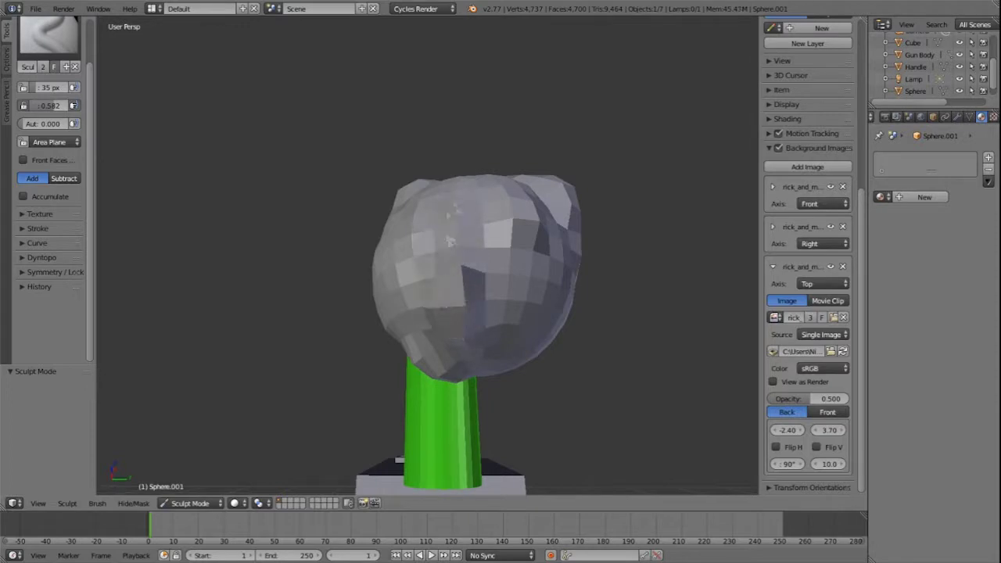
mouse_move(460, 217)
middle_down()
mouse_move(524, 325)
mouse_move(563, 253)
mouse_move(555, 268)
mouse_move(345, 317)
mouse_move(439, 336)
middle_up()
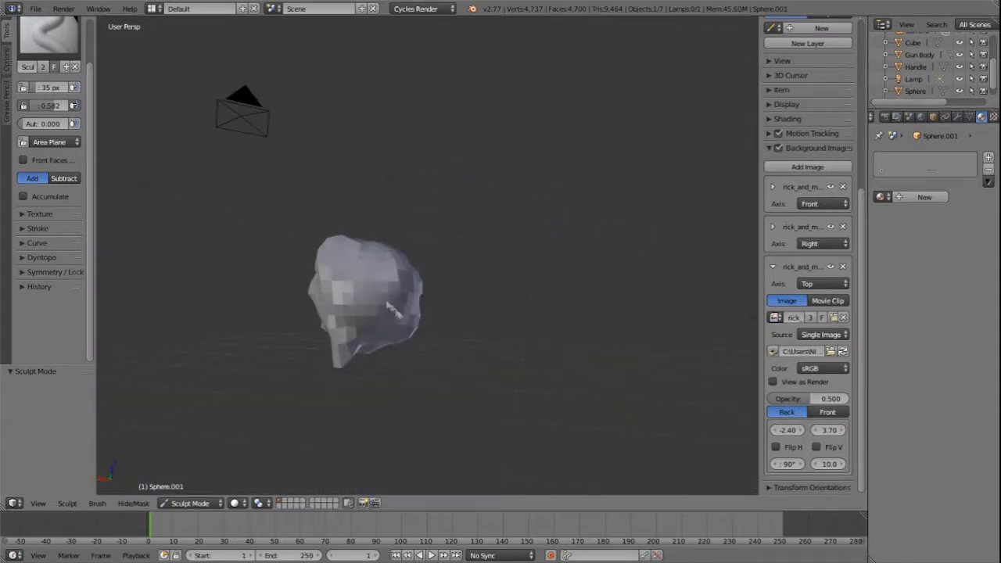
Smooth the sculpted lumps with the Smooth brush and examine the shape from several sides.
key(shift+z)
key(shift+z)
scroll(388, 271, up, 6)
mouse_move(389, 271)
middle_down()
mouse_move(375, 223)
mouse_move(382, 277)
middle_up()
scroll(382, 278, down, 6)
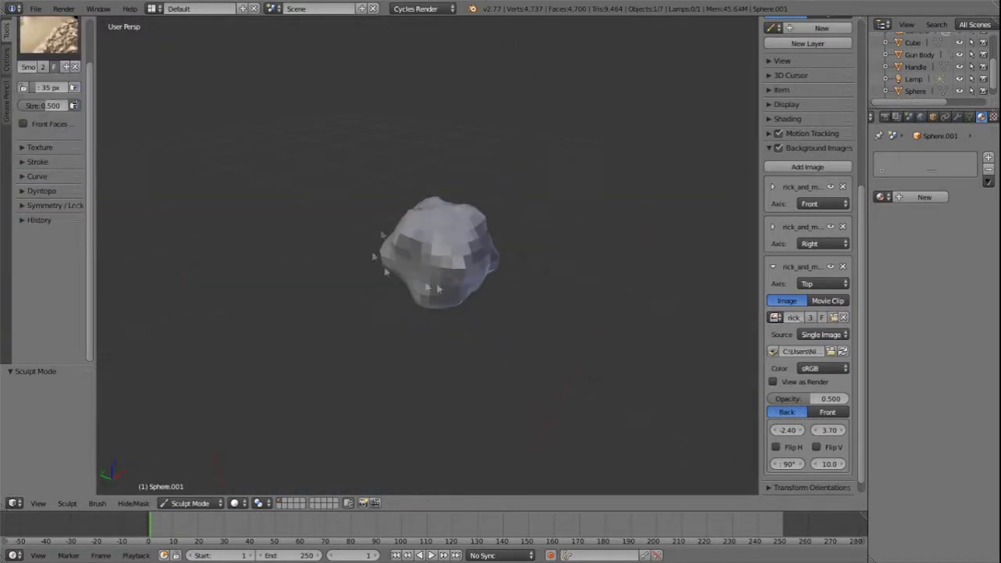
middle_drag(470, 262, 496, 273)
scroll(402, 242, up, 6)
mouse_move(402, 241)
middle_down()
mouse_move(420, 243)
mouse_move(327, 257)
mouse_move(234, 242)
middle_up()
scroll(420, 243, down, 3)
scroll(460, 224, down, 8)
Add rounded bulges to the shape with the Blob brush at 0.500 strength and return to object mode.
click(49, 35)
click(42, 98)
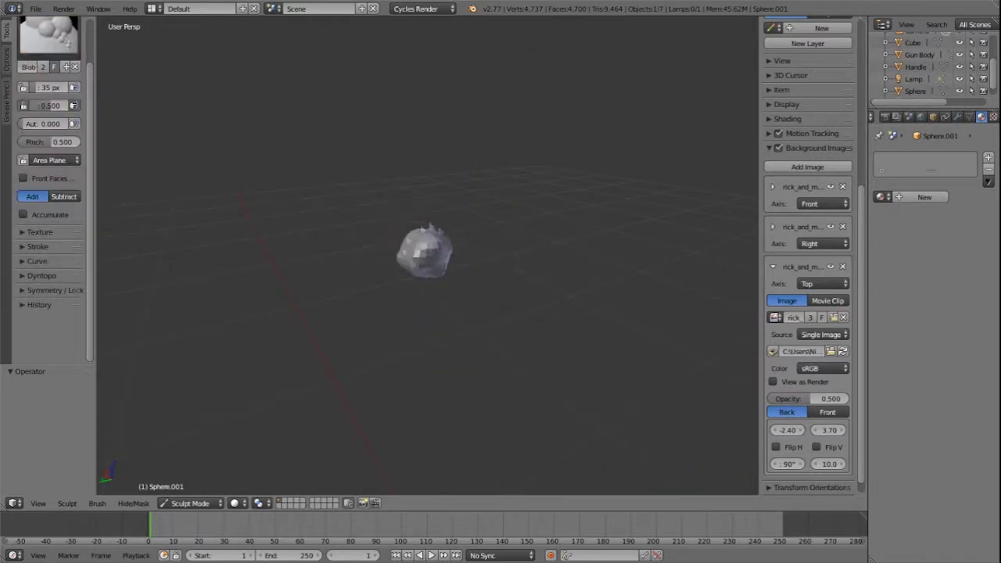
scroll(438, 234, up, 6)
middle_drag(438, 234, 404, 327)
scroll(456, 229, down, 2)
key(shift+z)
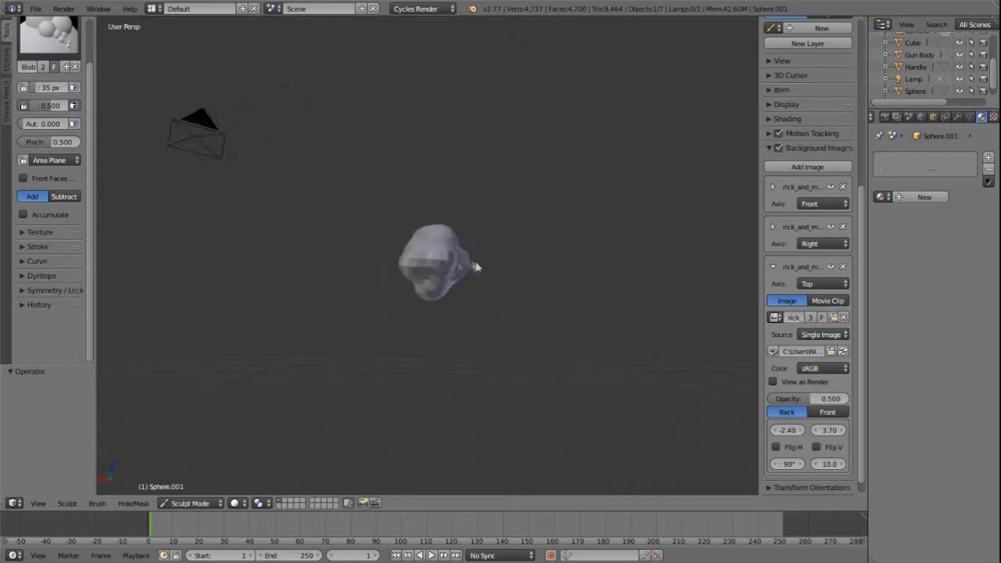
mouse_move(465, 239)
middle_down()
mouse_move(425, 256)
mouse_move(440, 291)
mouse_move(480, 205)
mouse_move(429, 288)
mouse_move(335, 244)
mouse_move(258, 342)
middle_up()
click(190, 503)
click(186, 486)
Scale down the sculpted blob to fit inside the glass tube.
scroll(548, 235, up, 5)
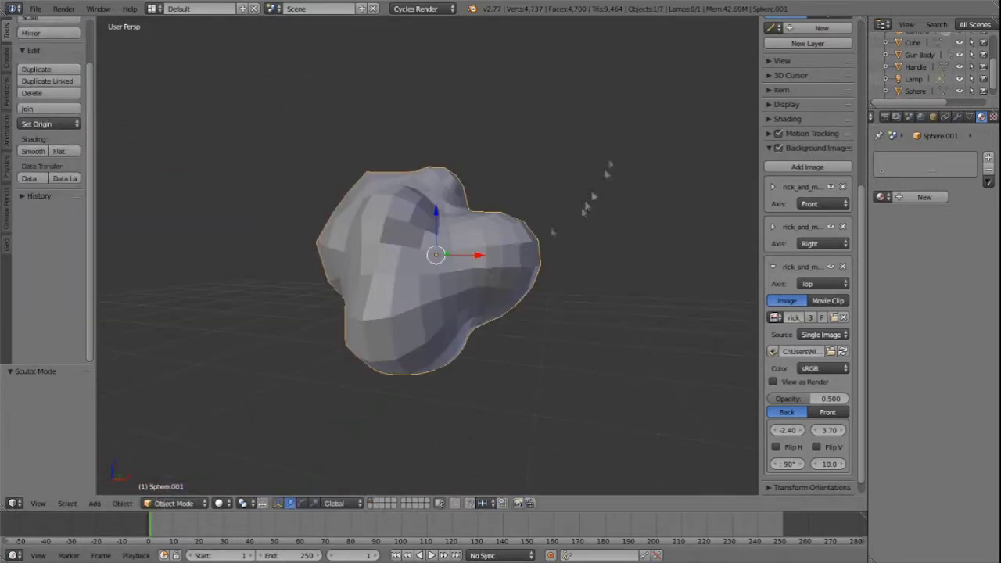
key(s)
click(504, 221)
Move the blob along X to the middle of the glass tube and raise it about 0.027 on Z.
middle_drag(329, 289, 275, 296)
key(KP_1)
shift+middle_drag(183, 256, 491, 268)
scroll(493, 268, up, 4)
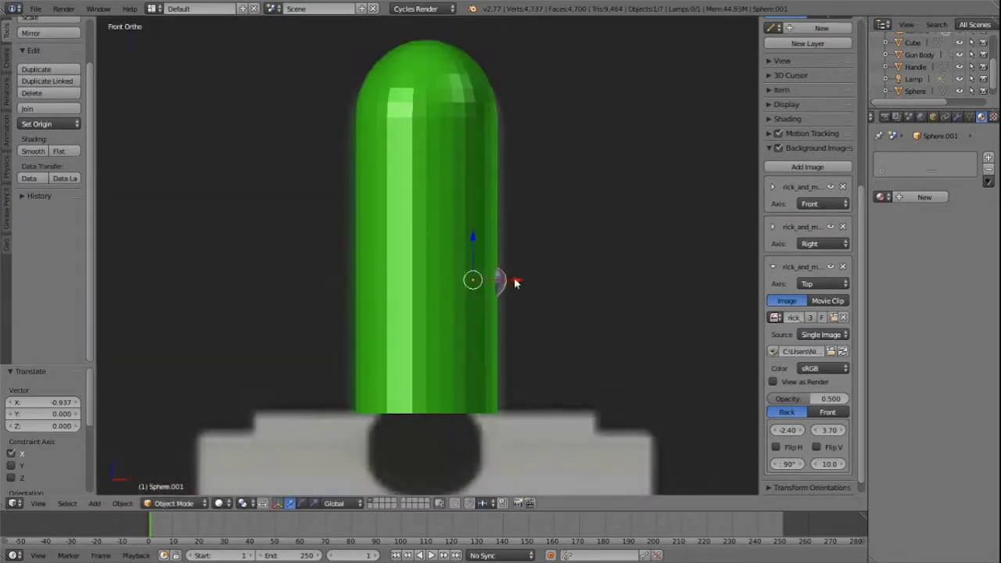
drag(514, 281, 469, 280)
key(z)
scroll(454, 270, up, 2)
drag(428, 255, 428, 230)
scroll(428, 230, down, 1)
scroll(429, 230, down, 5)
Preview the blob inside the tube in rendered shading and select the glass tube.
middle_drag(523, 267, 497, 296)
key(z)
key(shift+z)
scroll(498, 301, up, 3)
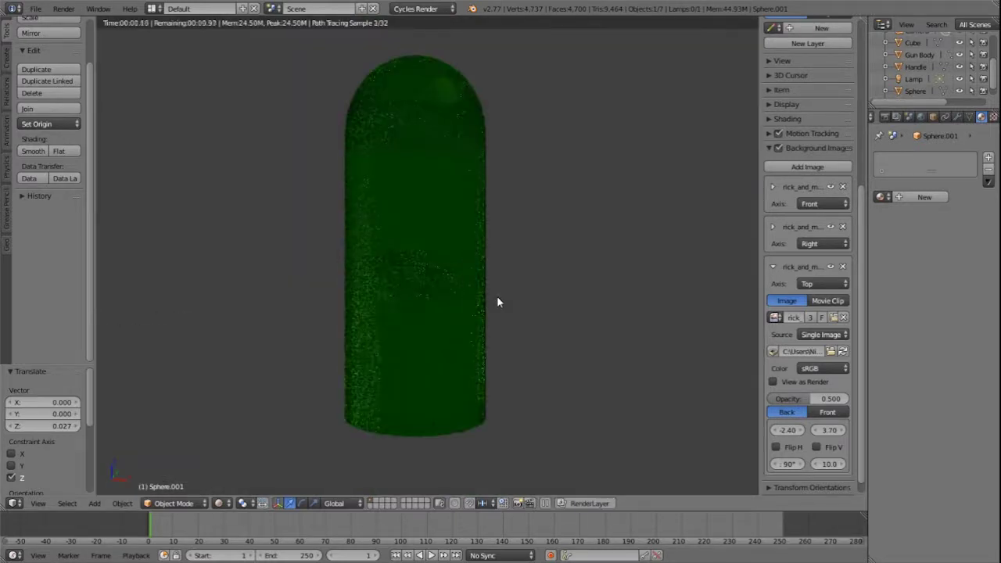
right_click(455, 227)
Try the Glossy BSDF shader on the tube's Glass material and switch back to Glass BSDF.
click(941, 265)
click(834, 333)
click(947, 263)
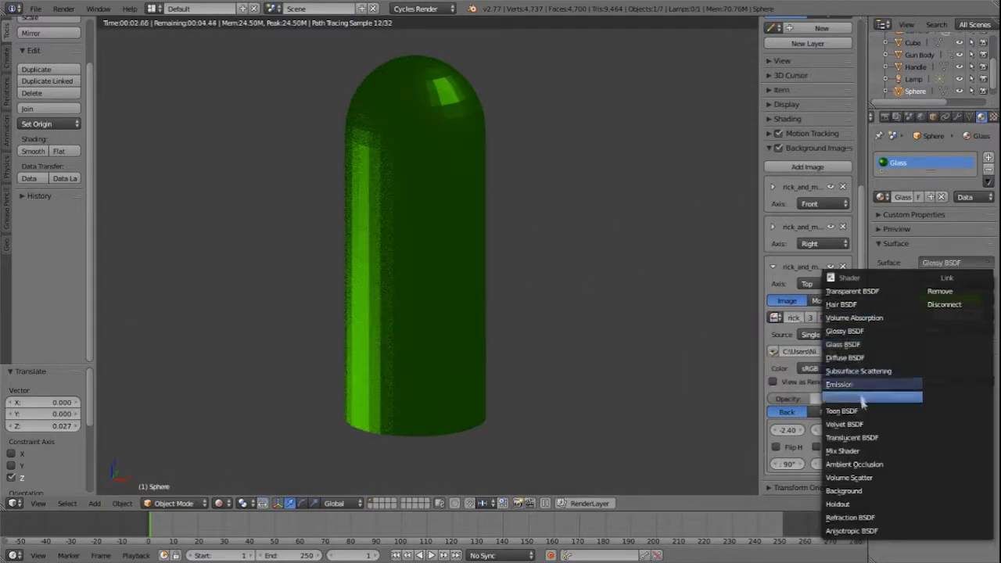
click(849, 344)
Set the tube's glass shader to Beckmann distribution with an IOR of 0.950.
click(953, 284)
click(949, 285)
click(935, 260)
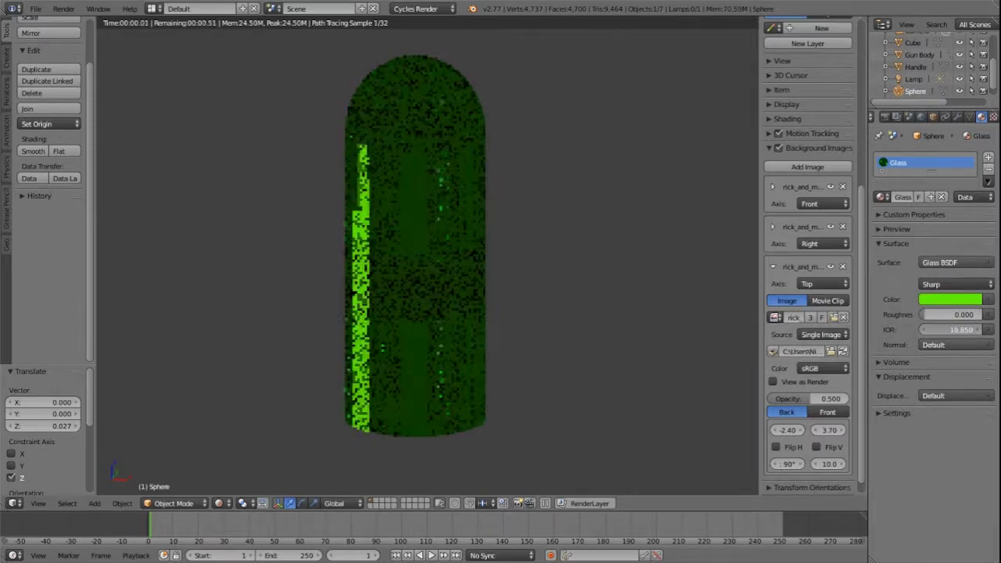
drag(931, 327, 876, 329)
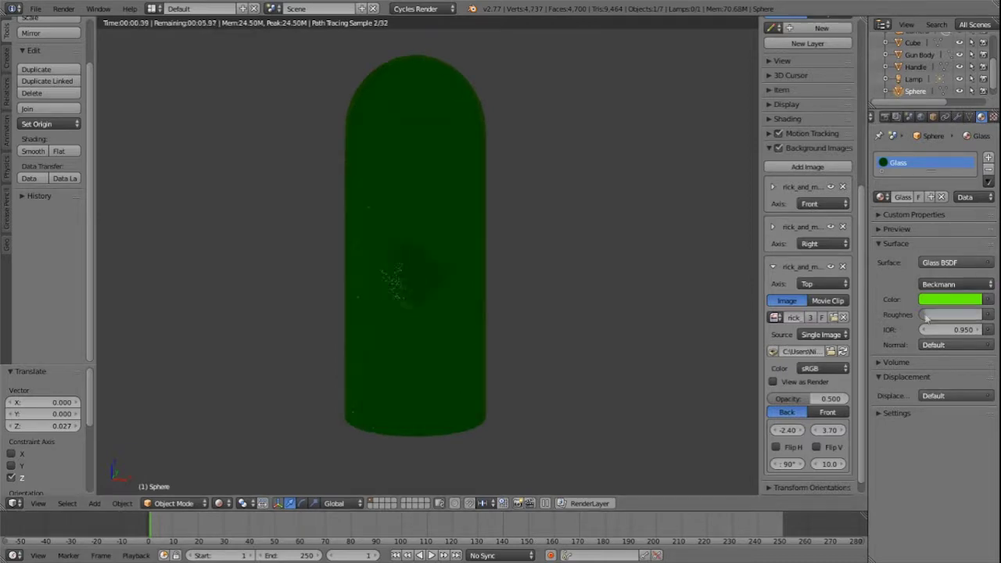
click(931, 345)
Lighten the tube's glass colour to a paler yellow-green and check it in the rendered preview.
click(950, 300)
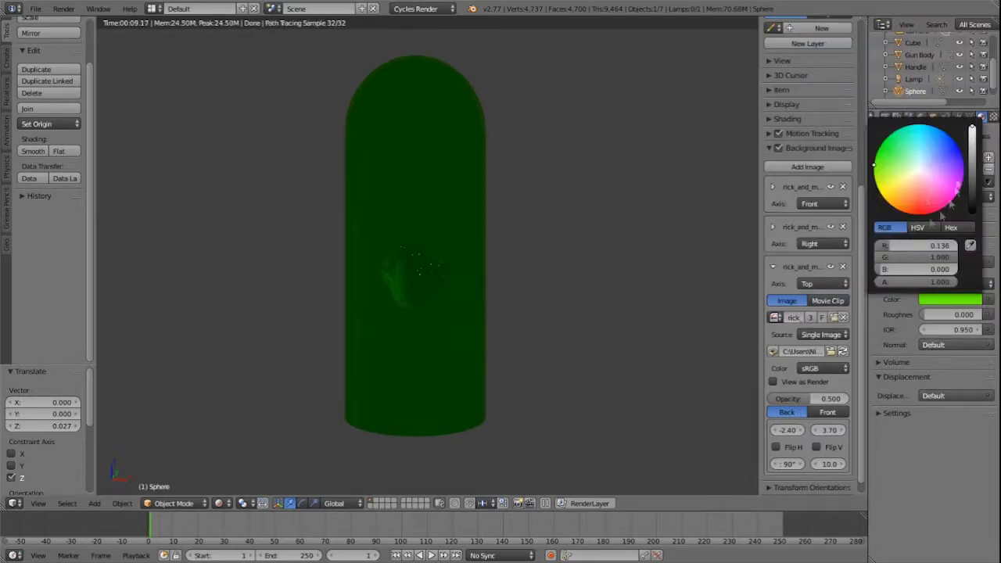
drag(894, 163, 893, 167)
scroll(469, 304, down, 5)
scroll(467, 305, up, 4)
middle_drag(462, 306, 523, 287)
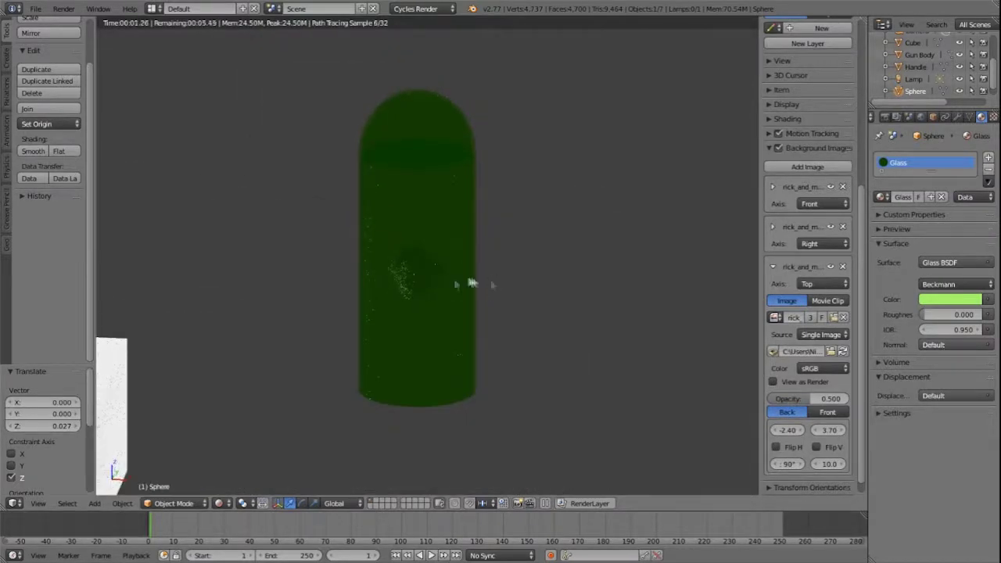
Give the blob inside the tube a new material named Bloby with an Emission shader.
right_click(469, 283)
click(907, 196)
click(908, 196)
click(950, 262)
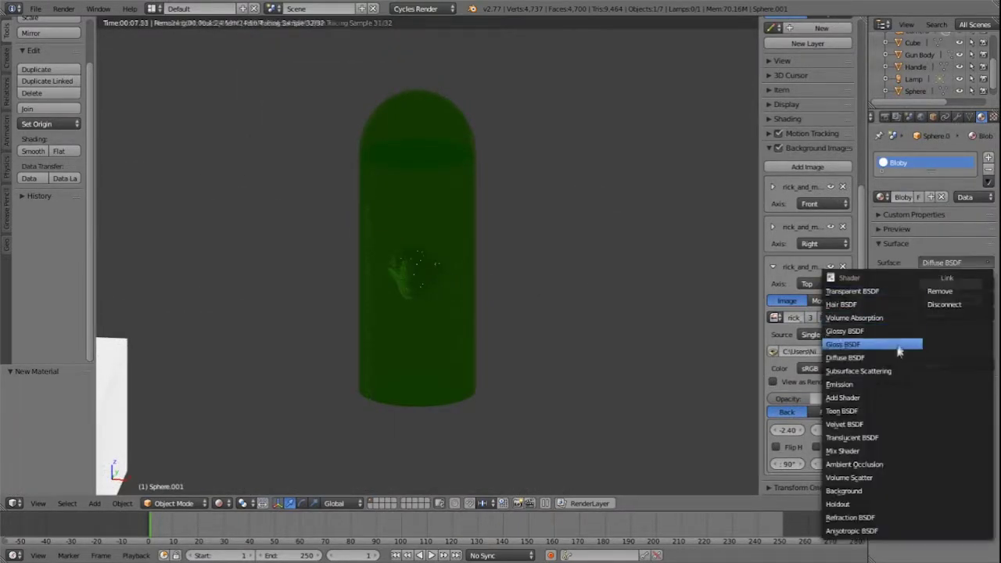
click(886, 384)
Set the Bloby emission colour to bright green and its strength to 10.700.
click(950, 284)
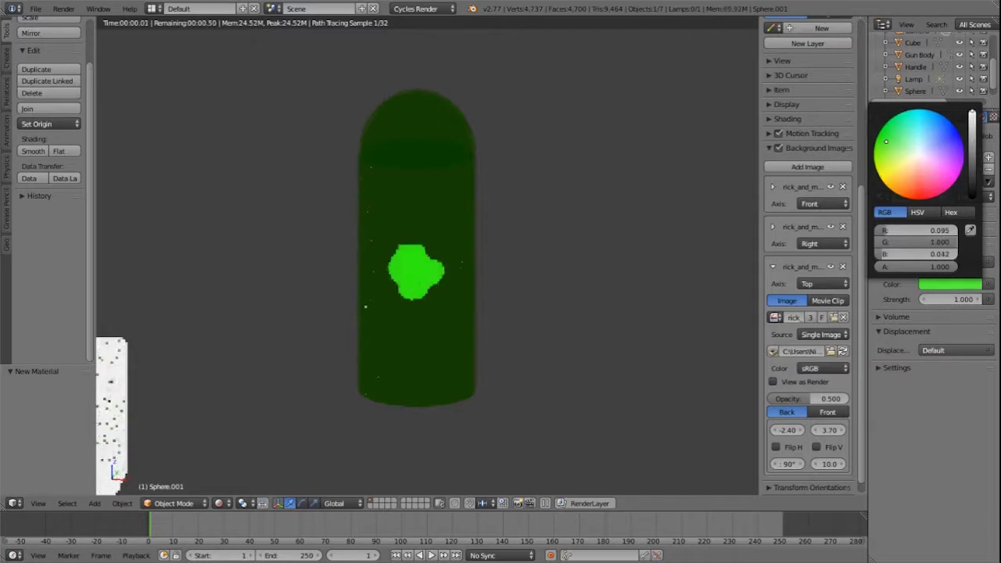
drag(950, 300, 982, 299)
click(950, 283)
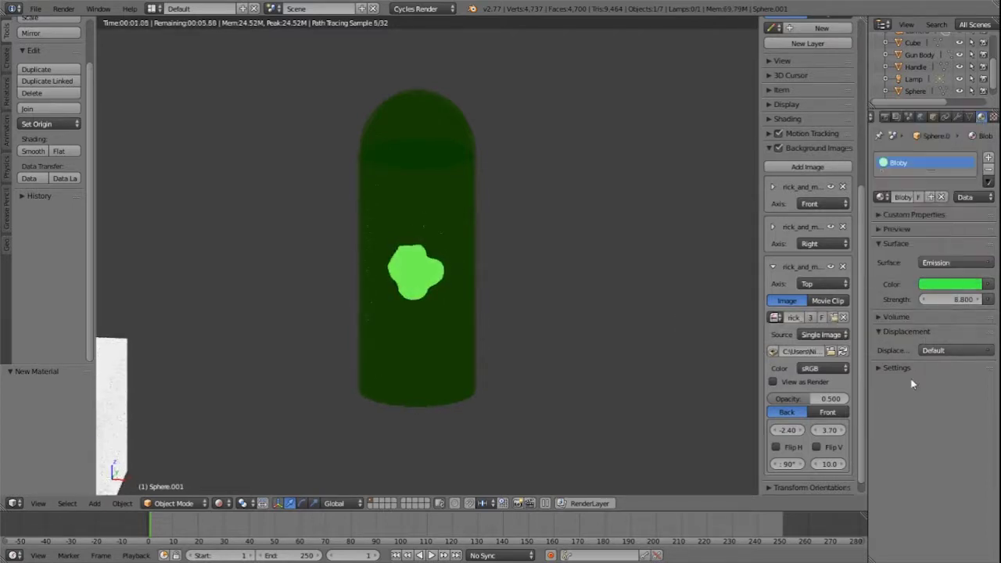
drag(950, 300, 948, 299)
Return to solid shading in front view and join the blob with the glass tube into one object.
scroll(494, 315, down, 6)
key(KP_1)
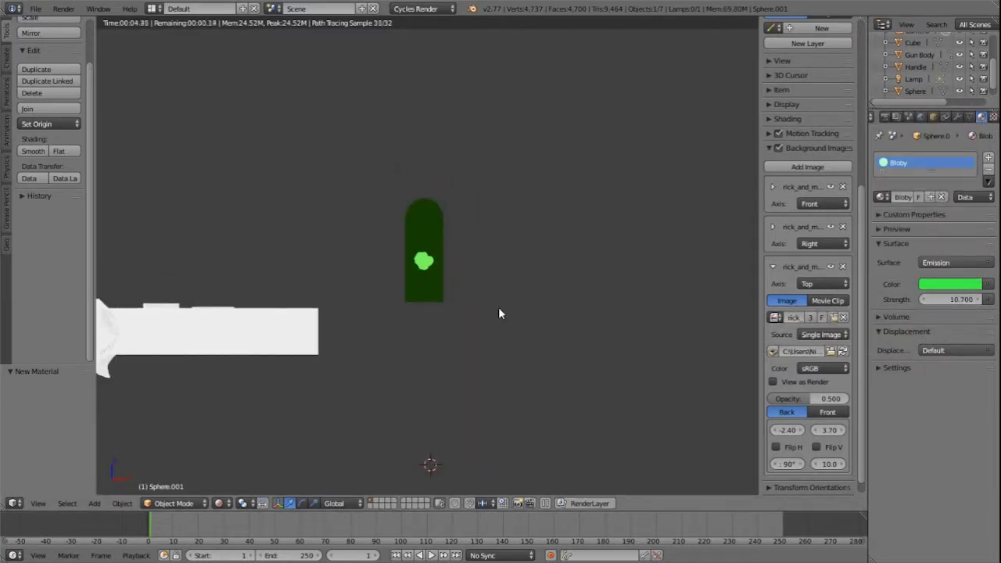
scroll(617, 242, up, 4)
key(shift+z)
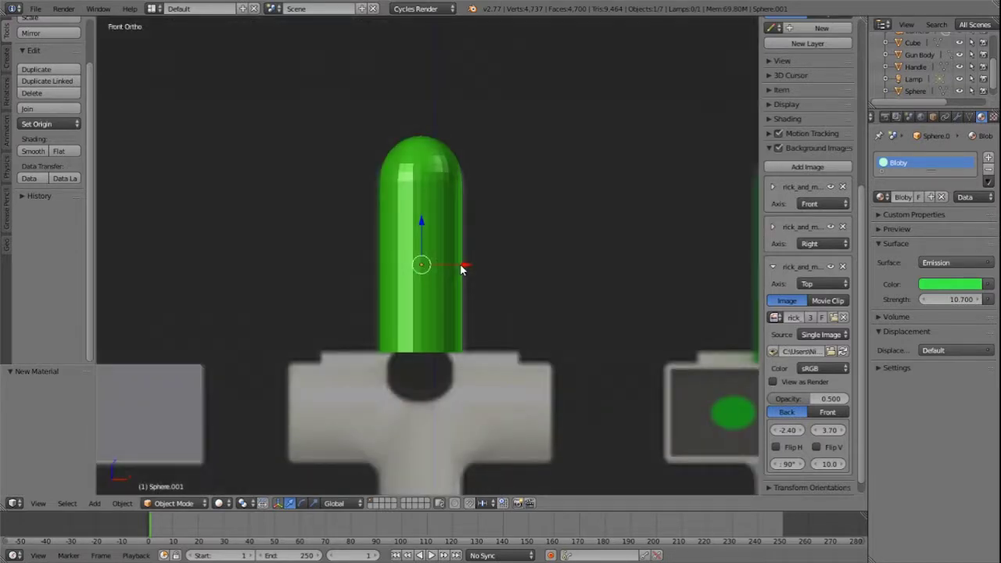
scroll(465, 251, up, 2)
shift+right_click(470, 218)
key(ctrl+j)
Rename the joined tube Ammo, move it -1.174 along X onto the gun body and lower it slightly.
scroll(461, 239, down, 5)
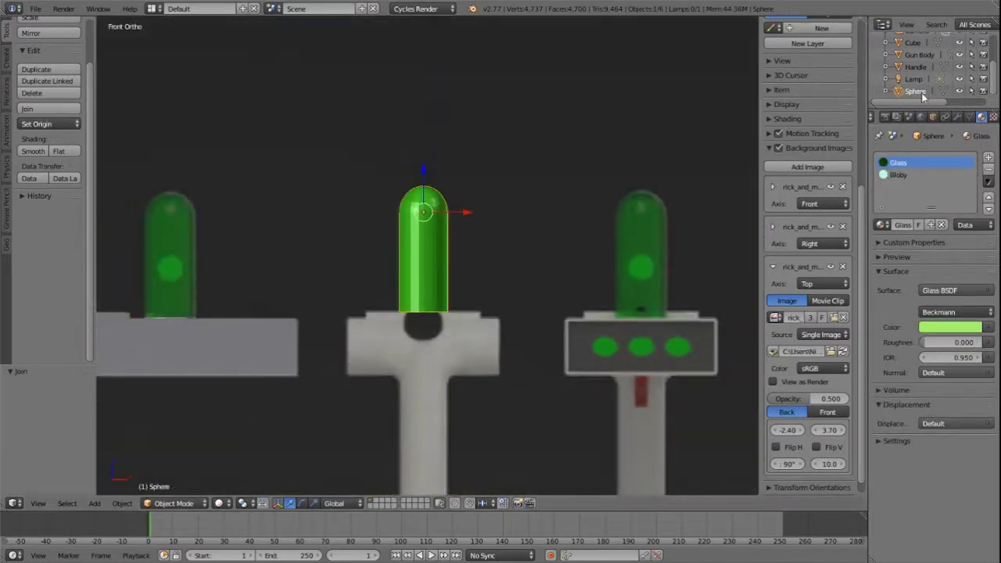
drag(468, 212, 215, 239)
shift+middle_drag(286, 314, 532, 295)
scroll(532, 295, up, 8)
scroll(532, 296, down, 4)
drag(406, 89, 406, 92)
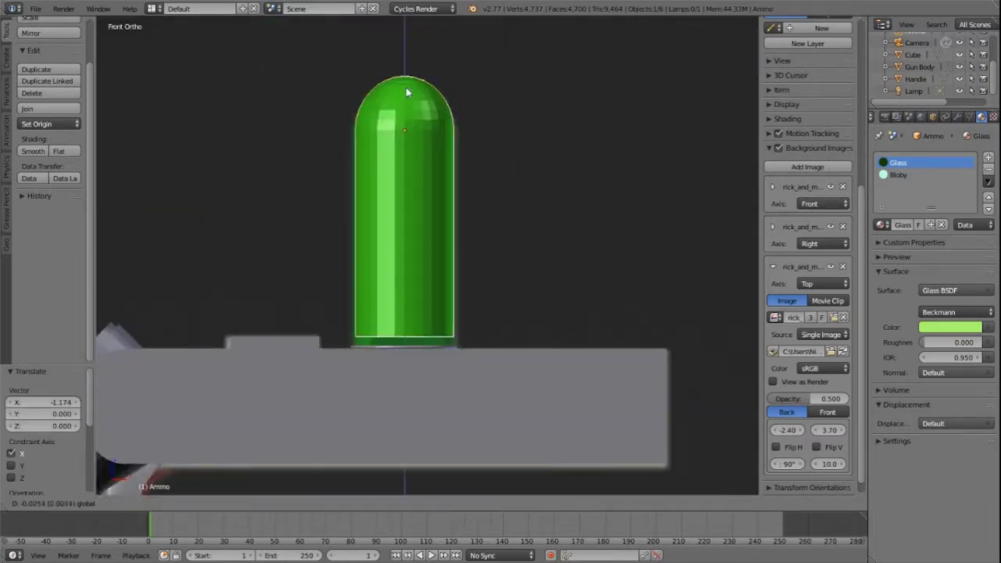
shift+drag(415, 178, 416, 188)
scroll(418, 258, up, 2)
Align the Ammo tube with its round seat on the gun body, working from the top view.
key(KP_7)
drag(437, 261, 435, 264)
mouse_move(414, 336)
middle_down()
mouse_move(561, 242)
mouse_move(541, 412)
mouse_move(422, 344)
middle_up()
key(KP_5)
scroll(540, 412, down, 6)
drag(416, 169, 416, 180)
key(KP_1)
key(KP_5)
key(KP_5)
Give the gun body a new material named Casing with a Glossy BSDF shader and preview it in rendered shading.
middle_drag(451, 307, 523, 344)
right_click(470, 320)
scroll(470, 321, up, 3)
middle_drag(477, 235, 500, 250)
click(924, 196)
click(952, 264)
click(876, 335)
key(shift+z)
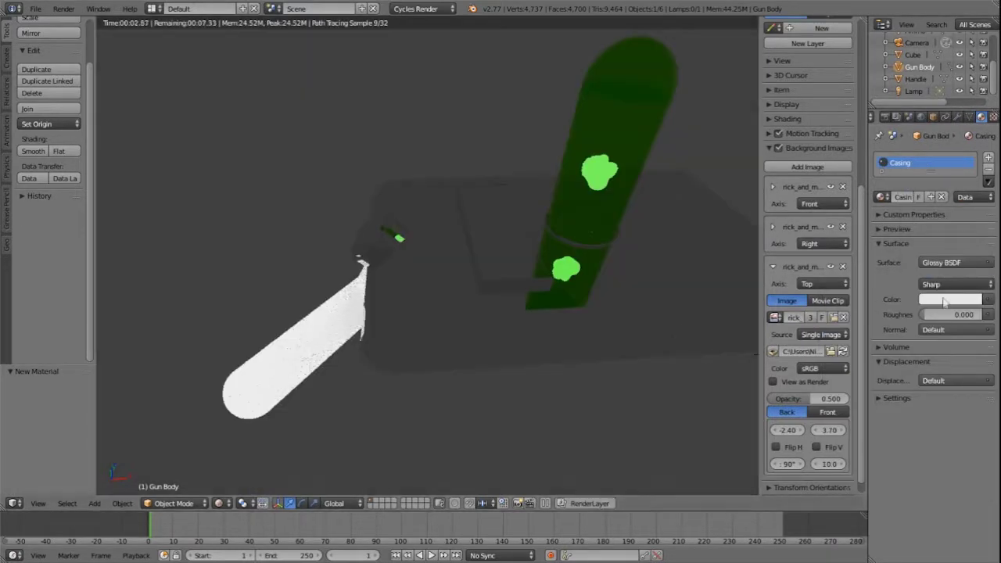
Set the Casing material to pure white with roughness 0.125 and Beckmann distribution.
click(942, 299)
drag(975, 145, 974, 123)
click(942, 284)
click(930, 241)
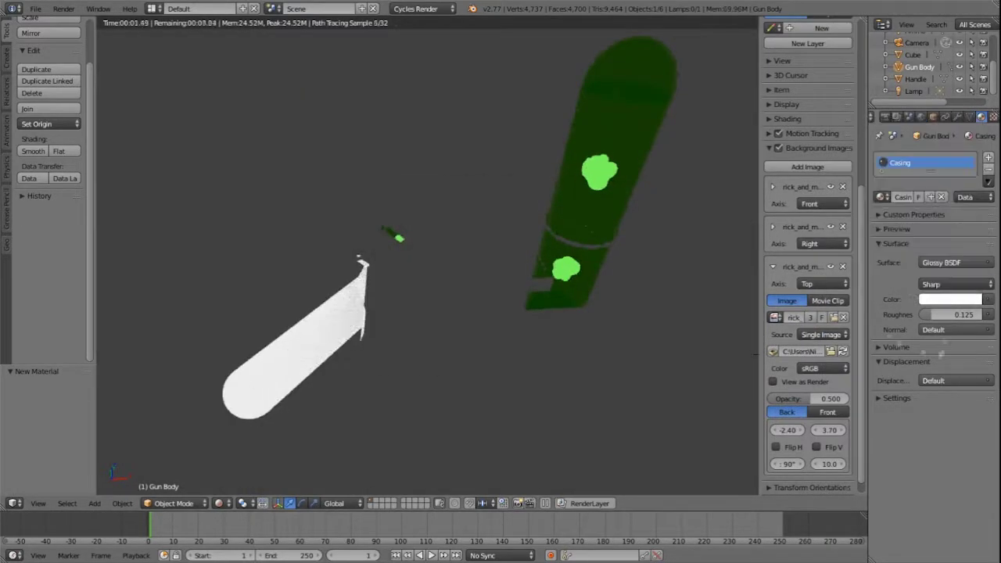
middle_drag(551, 313, 628, 309)
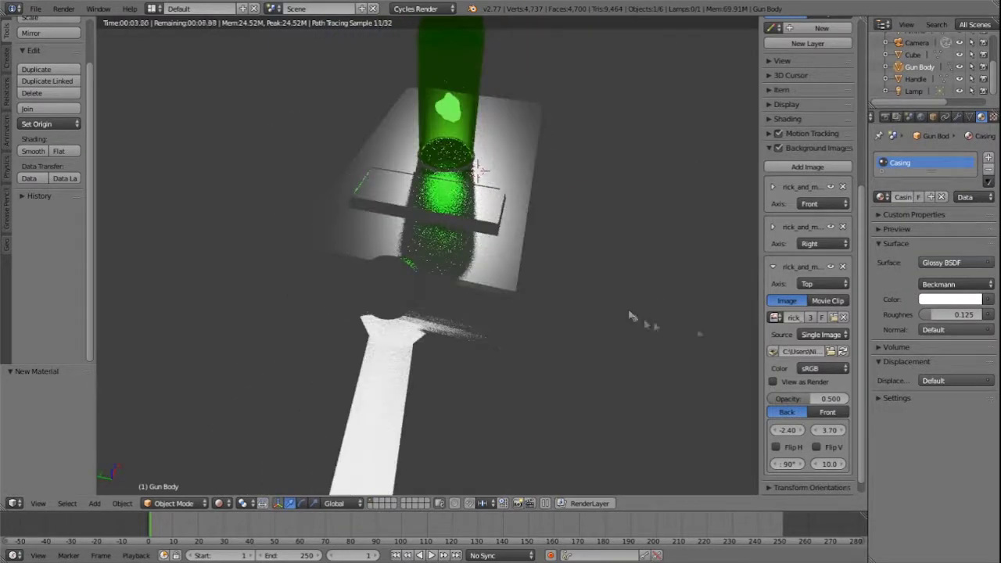
Try the Toon BSDF, Refraction BSDF and Subsurface Scattering shaders on the Casing material.
click(944, 263)
click(853, 410)
middle_drag(576, 277, 503, 291)
click(939, 265)
click(878, 517)
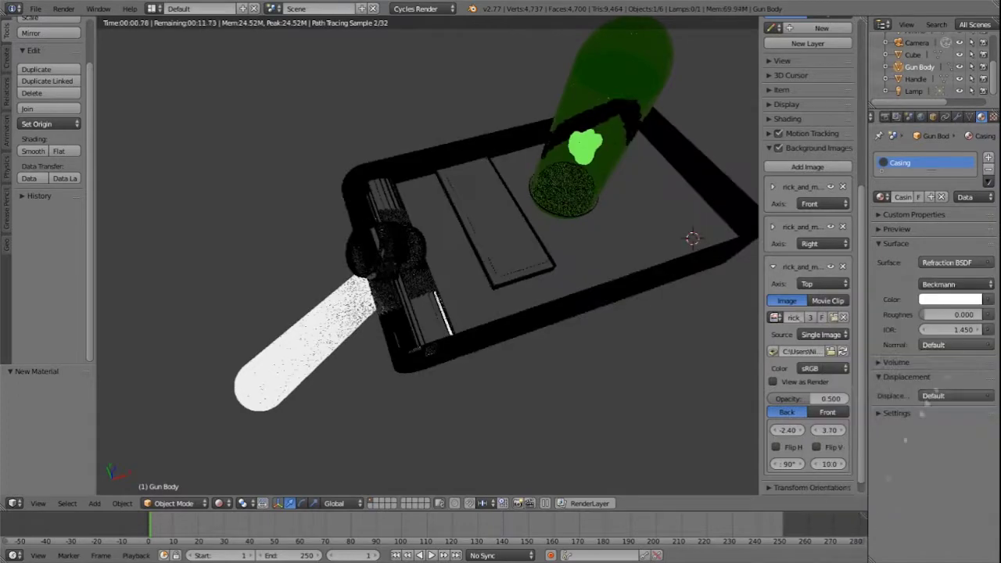
click(943, 264)
click(871, 371)
middle_drag(630, 322, 621, 284)
Try the Translucent BSDF and Ambient Occlusion shaders on the Casing material.
click(945, 264)
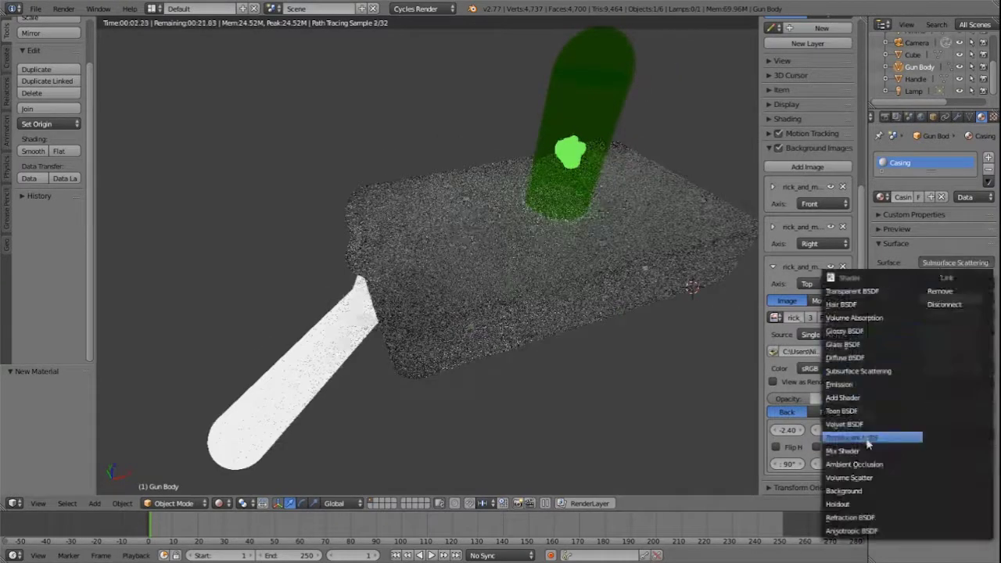
click(865, 437)
click(948, 265)
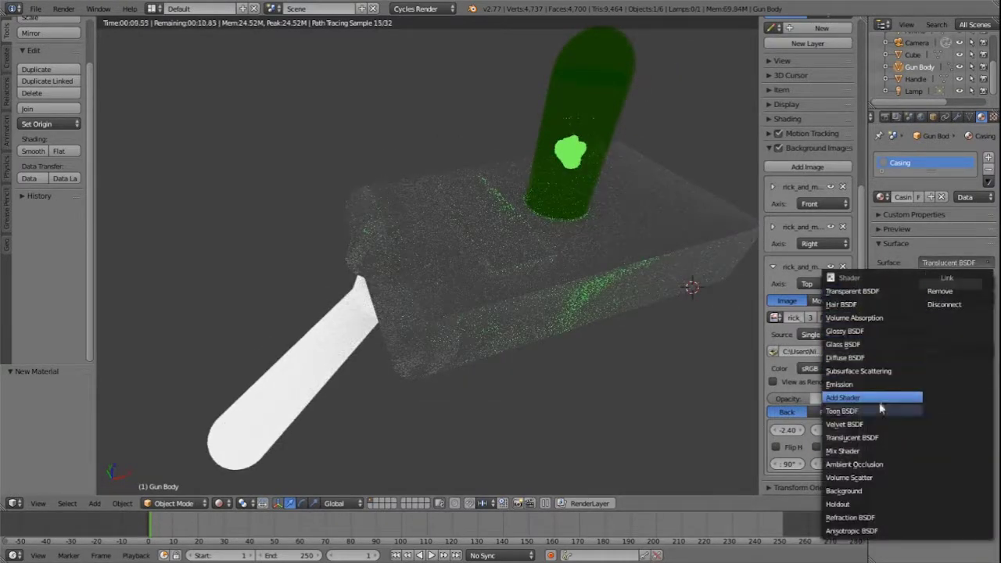
click(882, 403)
click(953, 262)
click(871, 464)
Set the Casing material to Diffuse BSDF with roughness 0.229 and return to solid shading.
click(939, 269)
click(861, 370)
drag(961, 300, 952, 299)
key(shift+z)
Open the gun body mesh for editing at the slanted round knob, in front orthographic wireframe view.
mouse_move(414, 272)
middle_down()
mouse_move(509, 266)
mouse_move(435, 273)
middle_up()
scroll(435, 273, up, 4)
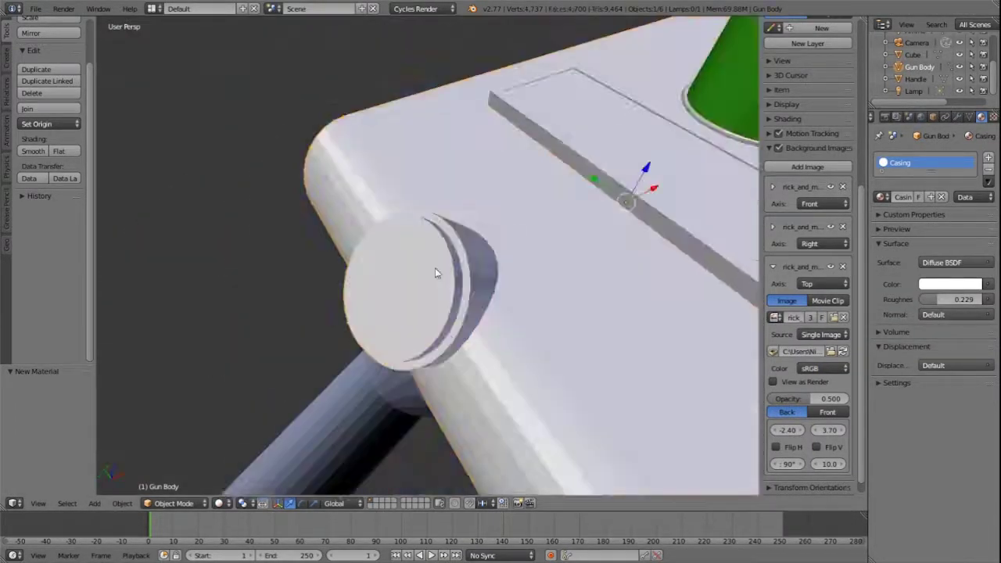
key(Tab)
scroll(441, 245, up, 4)
key(KP_1)
scroll(440, 246, down, 4)
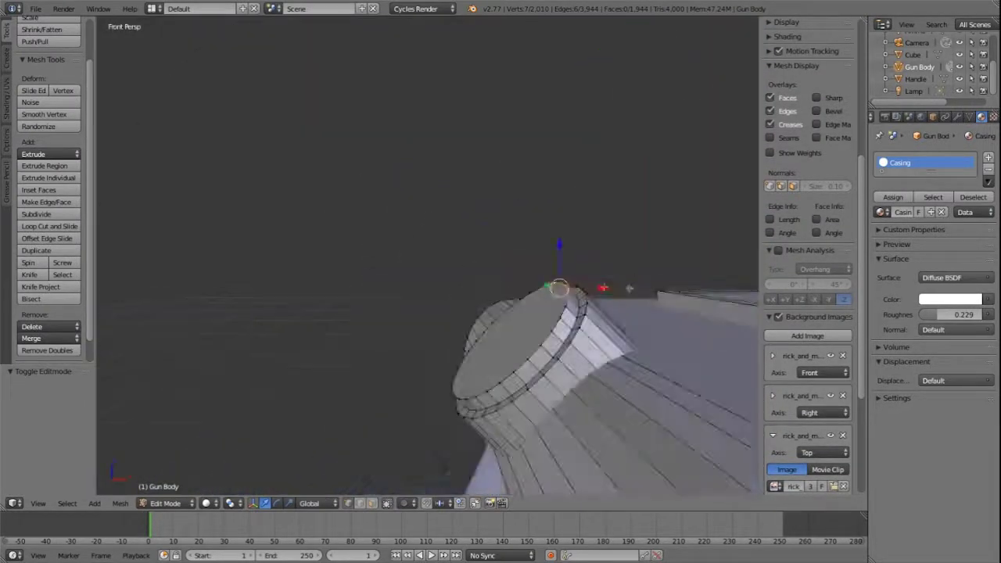
key(KP_5)
scroll(519, 246, up, 4)
key(z)
right_click(516, 252)
drag(438, 301, 428, 283)
Box-select all vertices of the outermost ring on the slanted round knob.
key(b)
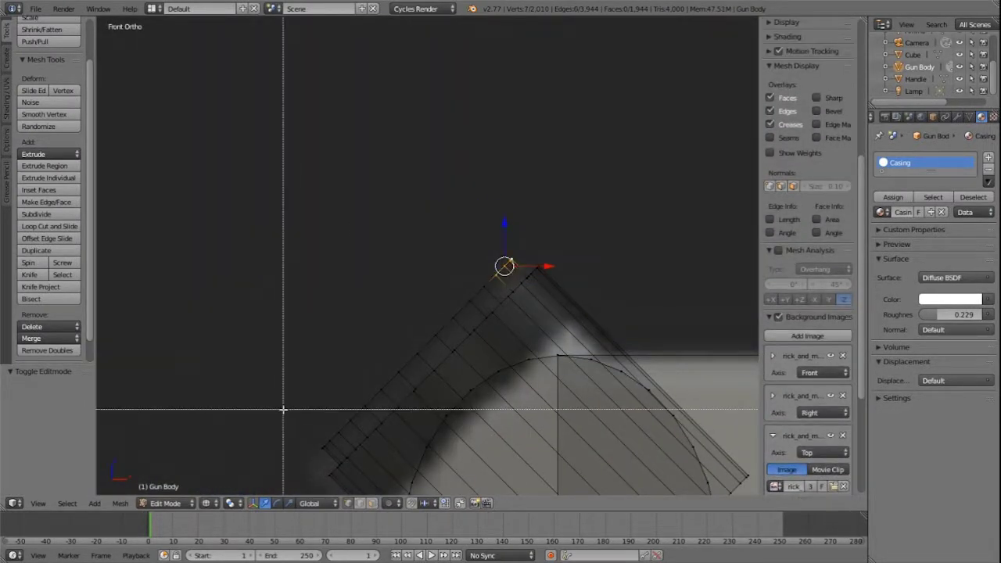
drag(319, 243, 361, 430)
scroll(407, 430, up, 6)
shift+middle_drag(447, 431, 405, 273)
key(b)
drag(224, 158, 358, 415)
key(b)
drag(335, 137, 452, 308)
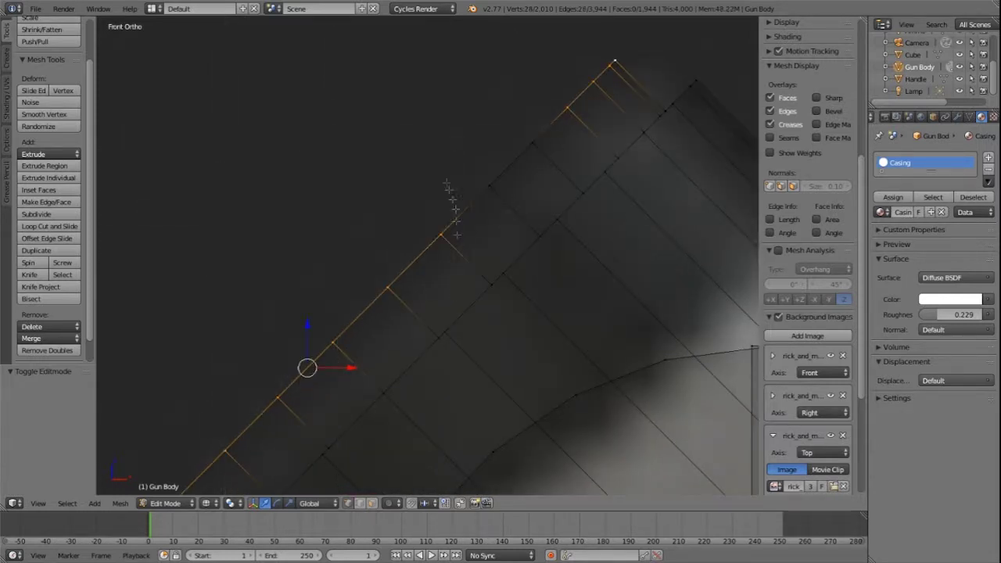
drag(549, 201, 549, 201)
Move the selected outer ring inward by 0.007 on X and -0.007 on Z.
scroll(491, 286, down, 4)
scroll(415, 237, up, 3)
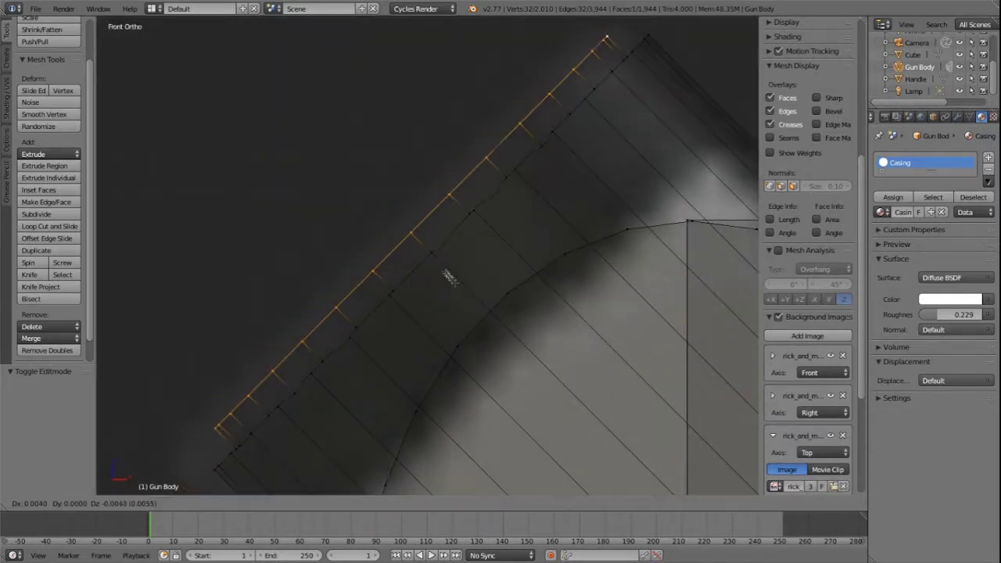
click(443, 270)
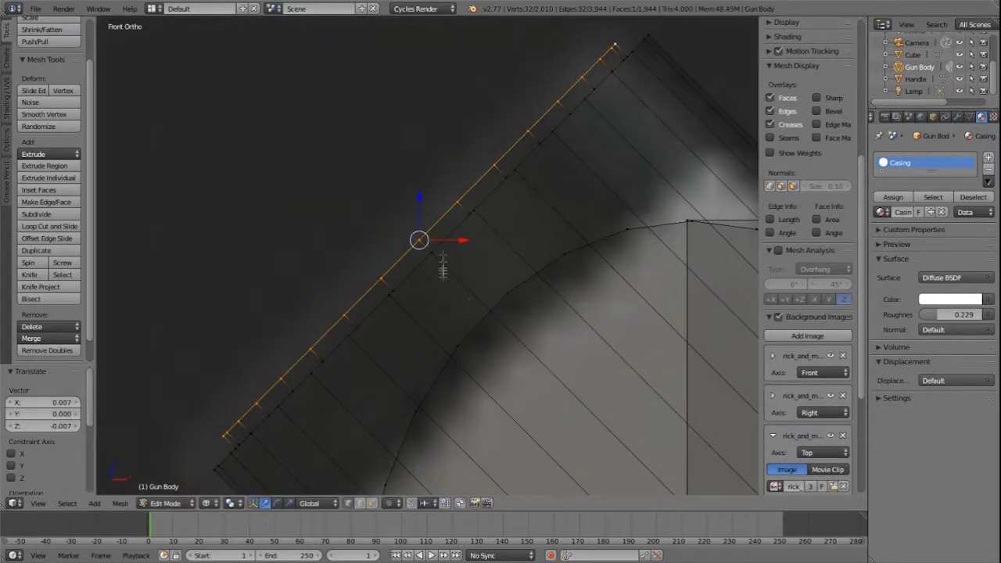
click(503, 294)
Scale the selected ring of the round knob and leave Edit Mode.
scroll(503, 293, down, 2)
key(s)
click(600, 111)
scroll(518, 196, down, 6)
middle_drag(518, 196, 389, 284)
key(KP_1)
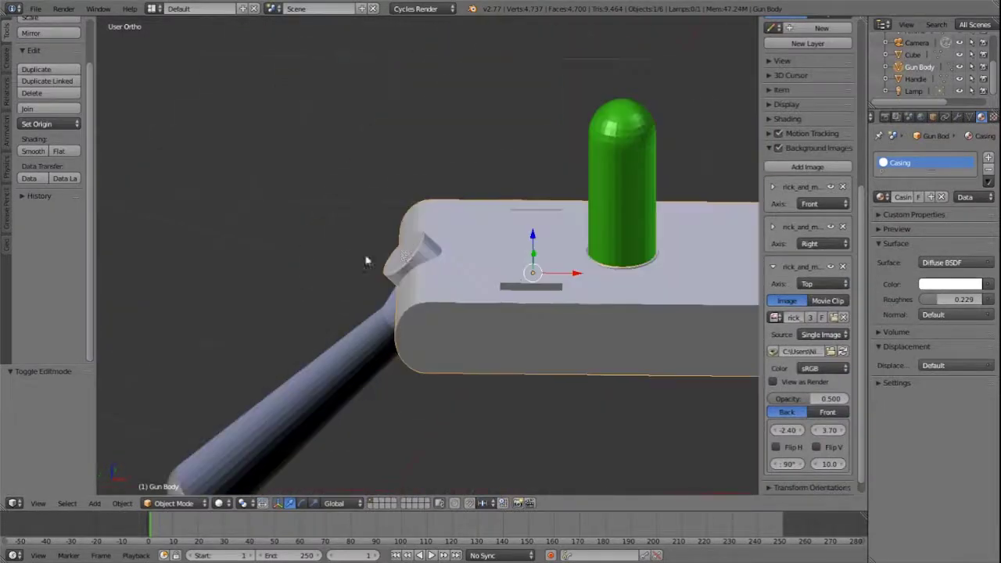
Add a 32-vertex cylinder with radius 1 and depth 2 and move it toward the gun's slanted knob.
key(shift+a)
click(469, 305)
middle_drag(470, 305, 577, 234)
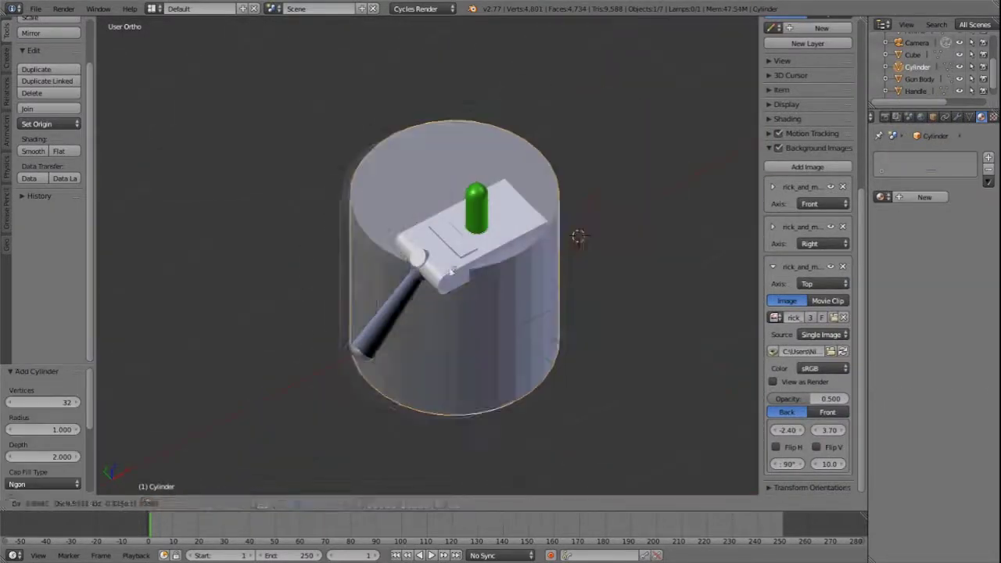
click(461, 266)
key(KP_1)
key(g)
click(664, 102)
Scale the cylinder down to roughly the knob's size and place it at the knob in front view.
key(s)
click(455, 291)
scroll(446, 298, up, 6)
key(g)
click(392, 257)
scroll(392, 258, up, 3)
Tilt the cylinder to match the knob's slope, reposition it over the knob and rescale it.
key(r)
click(388, 199)
key(g)
click(391, 287)
key(s)
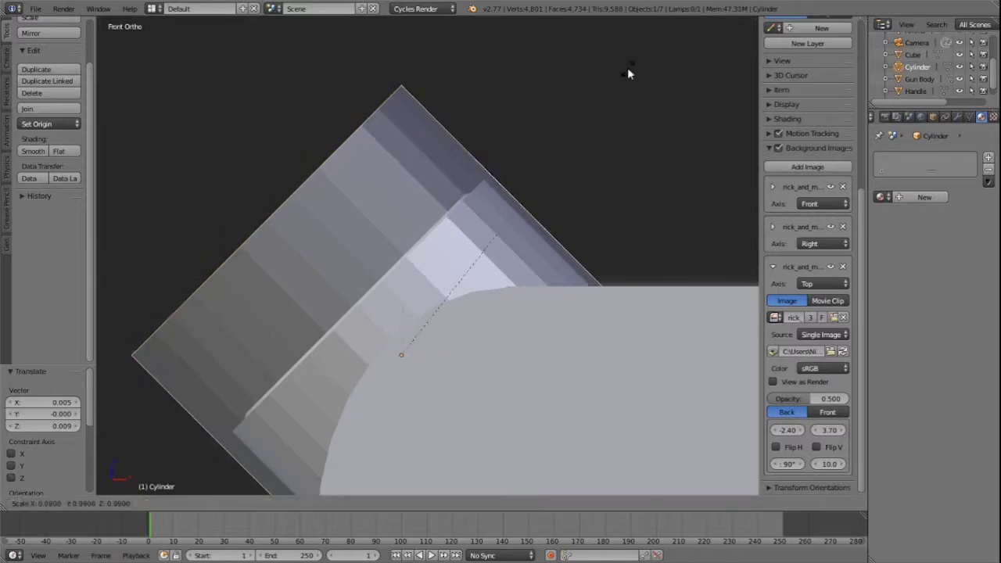
click(558, 145)
Rotate the cylinder 45° back upright and flatten it along global Z.
key(r)
click(516, 233)
key(s)
key(z)
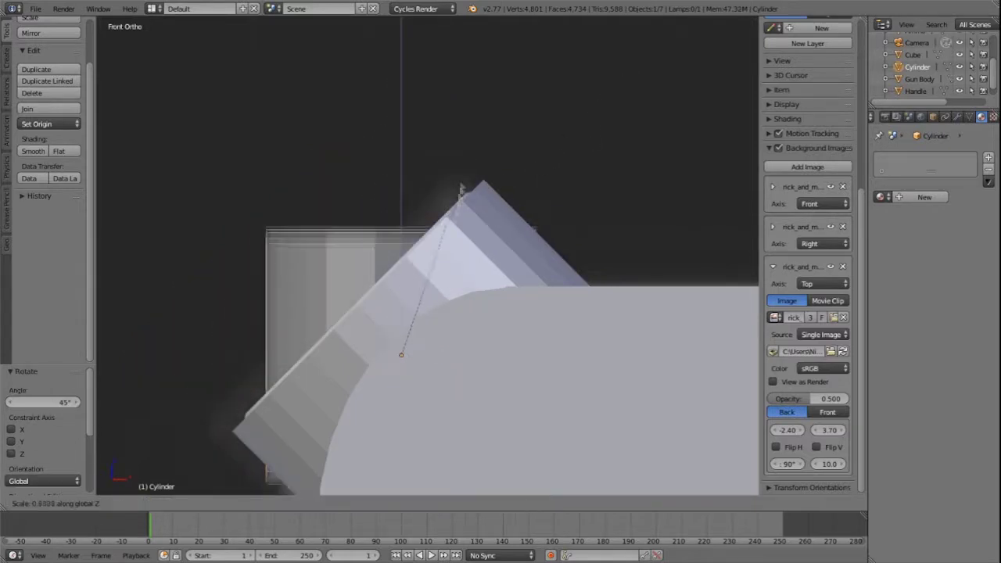
click(409, 328)
Rotate the flattened cylinder -45° and place it against the knob's slanted face.
key(g)
click(444, 191)
key(r)
click(373, 111)
key(g)
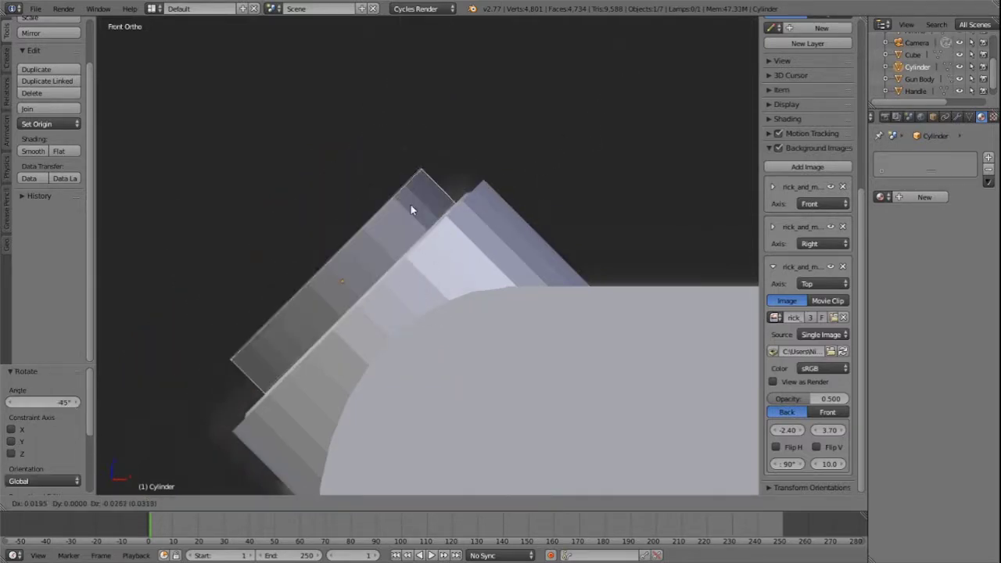
click(411, 205)
Move the cylinder along Y in top view to line it up with the gun's round knob.
middle_drag(412, 205, 420, 233)
scroll(438, 233, down, 6)
key(ctrl+KP_3)
key(KP_7)
drag(409, 69, 434, 270)
scroll(433, 271, down, 1)
Nudge the cylinder along its axes until it sits centred in the knob's face.
middle_drag(433, 271, 517, 233)
scroll(517, 233, up, 3)
drag(504, 262, 505, 259)
middle_drag(504, 260, 430, 223)
drag(438, 268, 442, 268)
drag(397, 232, 400, 240)
middle_drag(400, 240, 430, 261)
Give the knob's inner cylinder a new Diffuse BSDF material and darken its colour to black.
scroll(539, 288, up, 5)
click(900, 197)
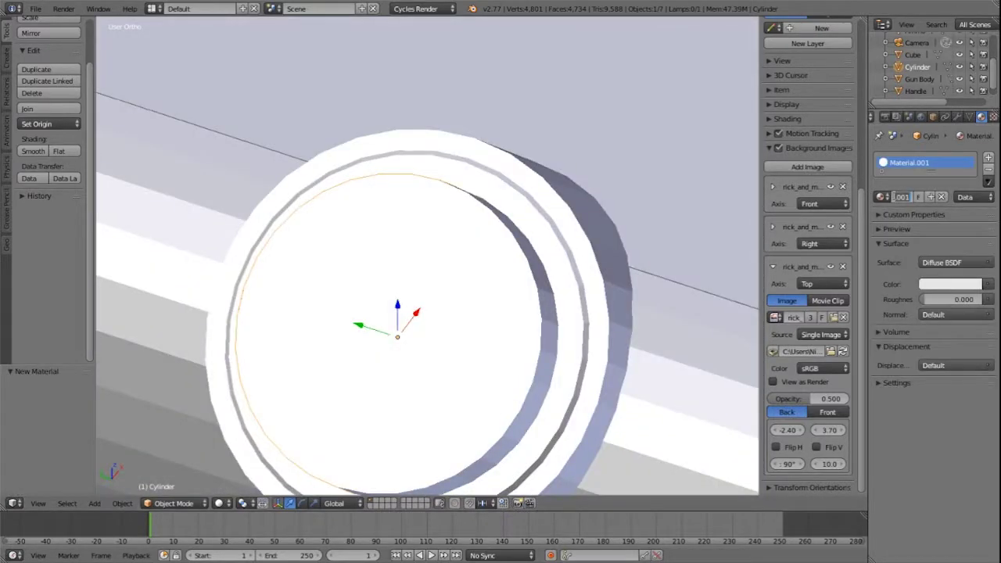
click(946, 286)
drag(967, 141, 966, 200)
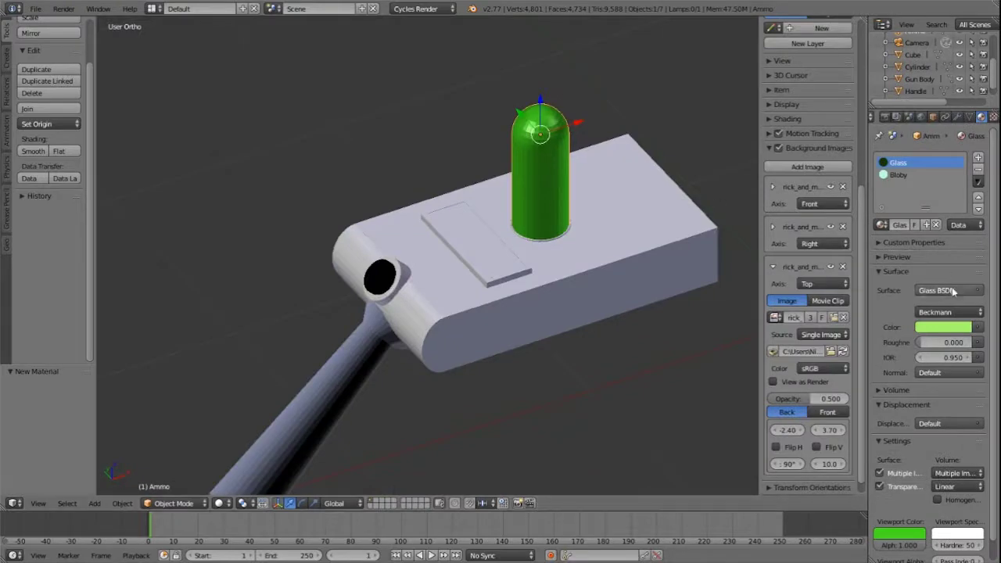
Try the Translucent BSDF shader on the Ammo tube's Glass material and preview it in rendered shading.
click(952, 291)
click(846, 243)
scroll(673, 209, up, 2)
middle_drag(682, 209, 636, 183)
scroll(674, 209, down, 3)
key(shift+z)
scroll(678, 208, up, 3)
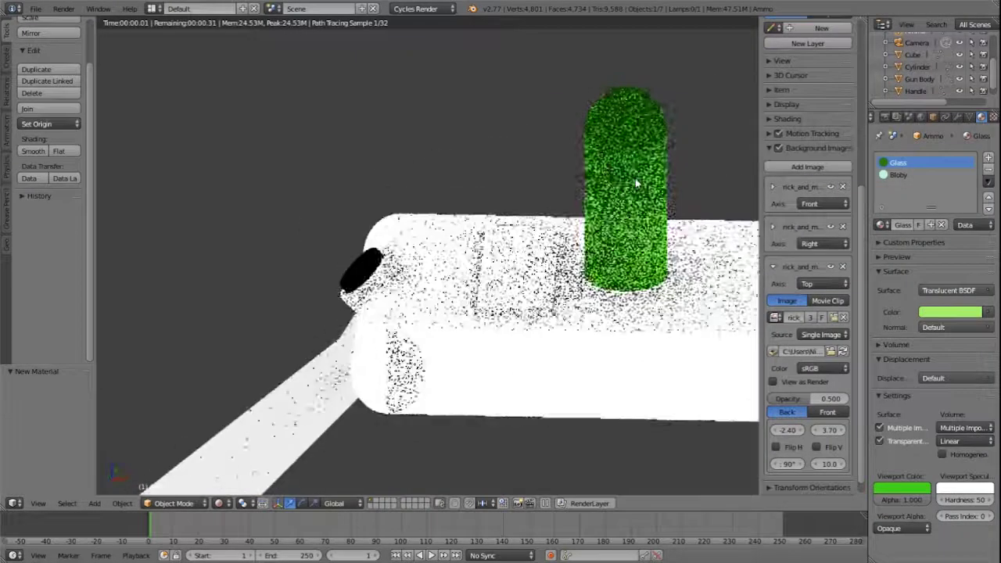
Try the Refraction BSDF shader on the Ammo tube's Glass material and switch back to Glass BSDF.
click(930, 291)
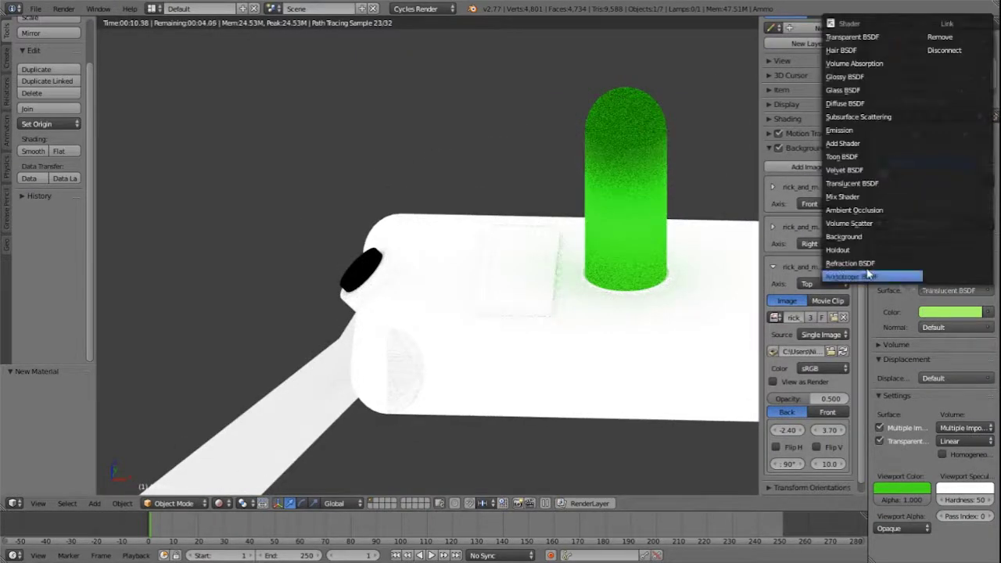
click(870, 274)
click(942, 290)
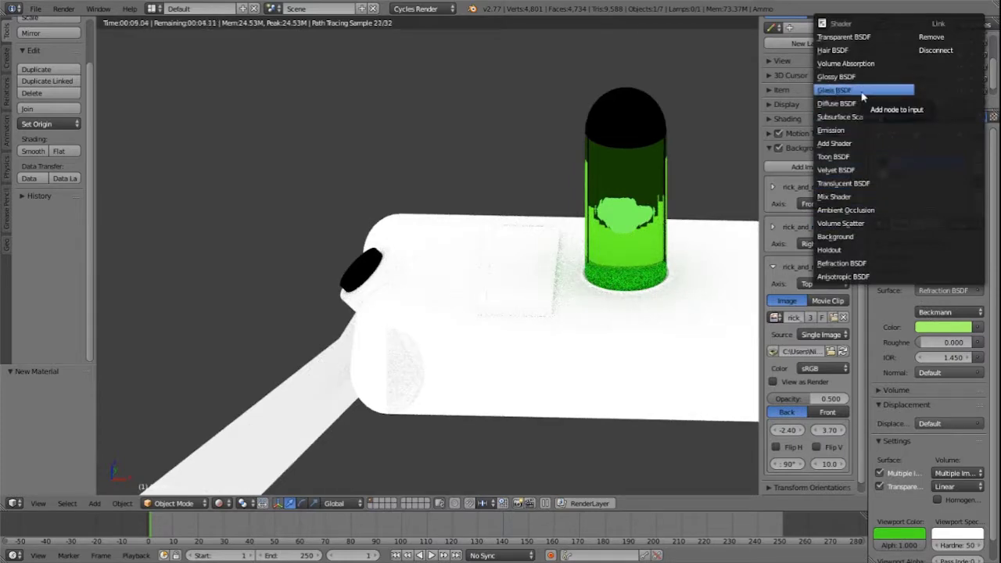
click(834, 90)
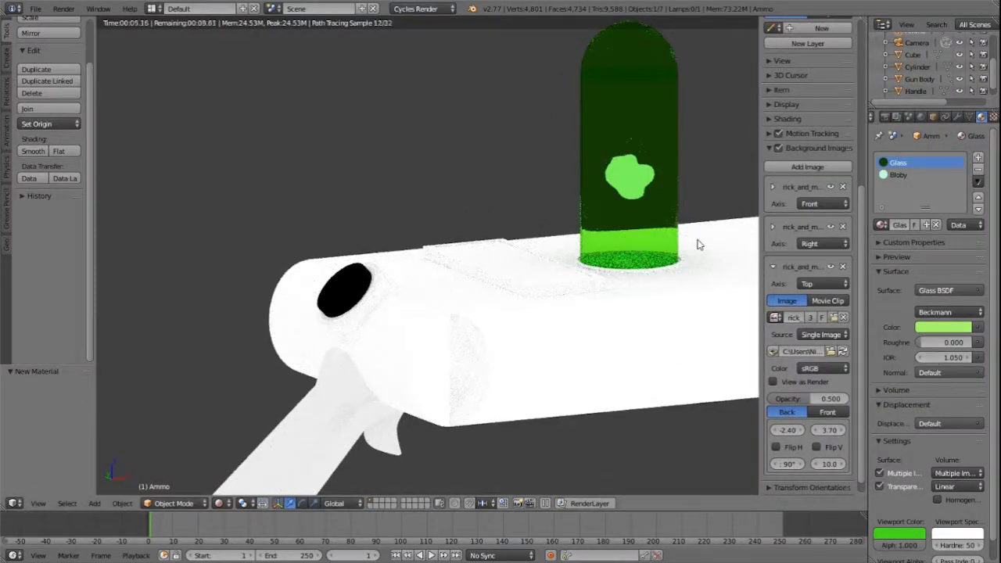
Return to solid shading and assign the existing Casing material to the gun's handle.
key(KP_1)
middle_drag(509, 376, 465, 372)
scroll(486, 385, down, 2)
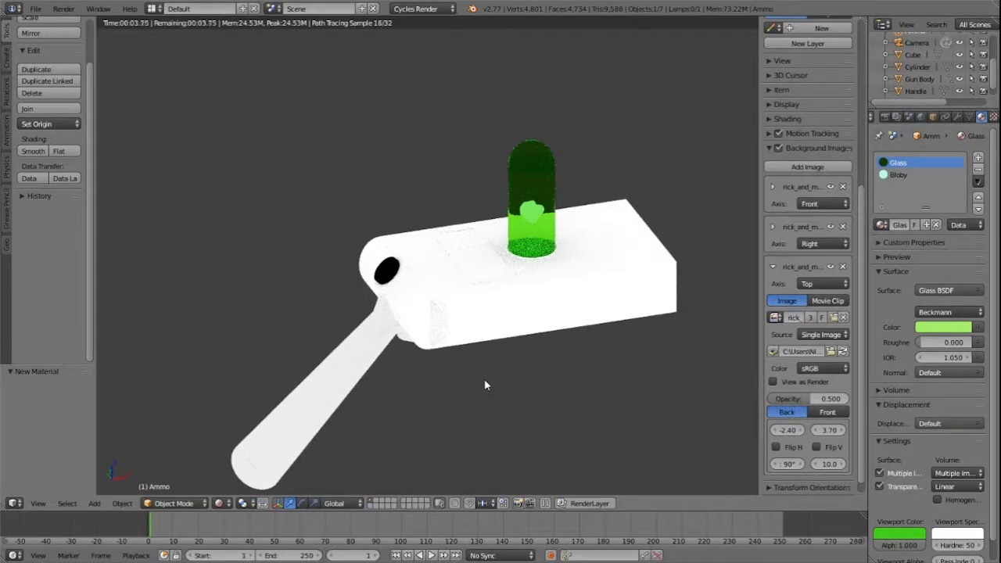
key(shift+z)
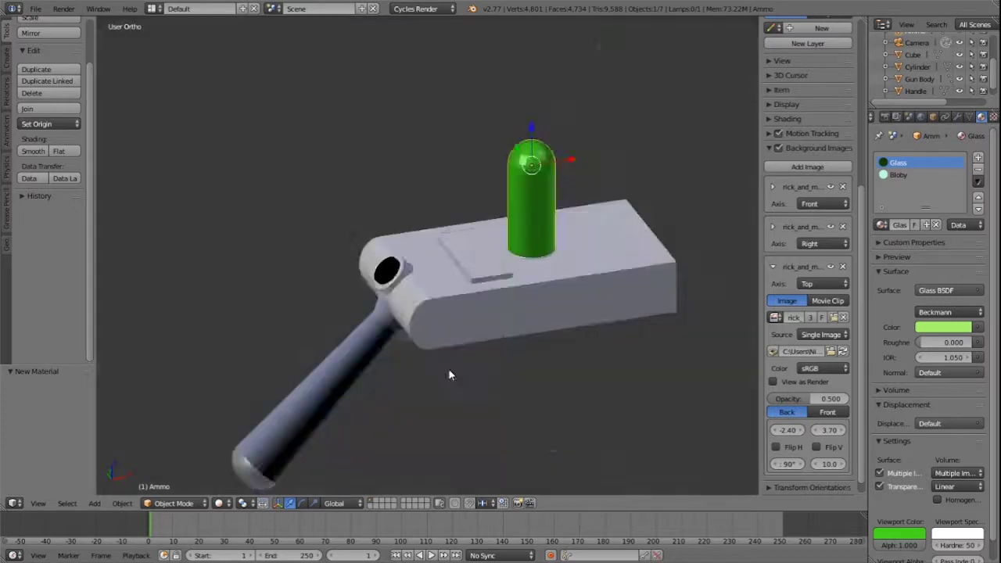
scroll(449, 373, up, 3)
middle_drag(449, 373, 480, 368)
shift+middle_drag(313, 392, 510, 205)
right_click(509, 206)
click(882, 197)
click(794, 226)
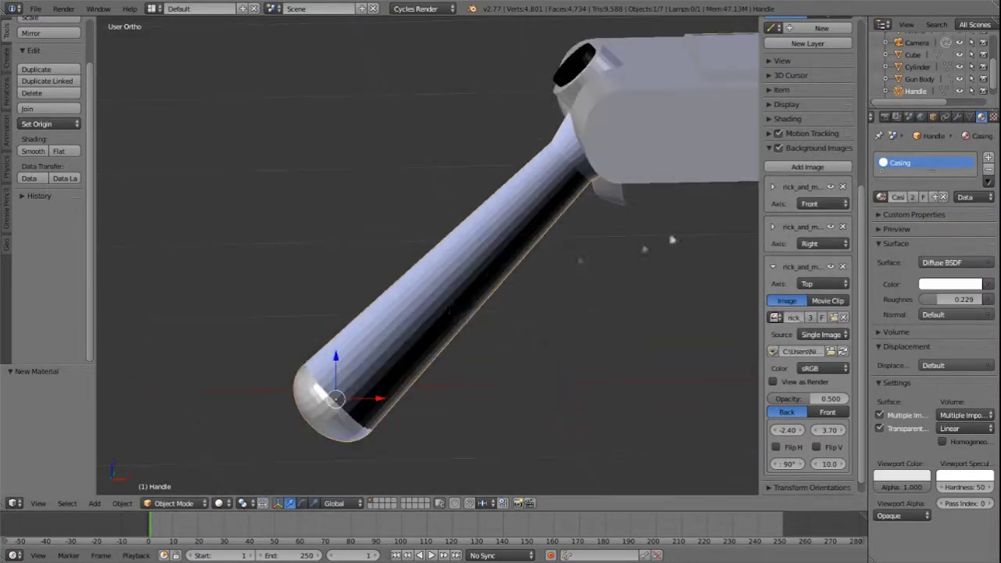
Give the trigger a new red Diffuse BSDF material named Trigger, with roughness 0.490 and a red viewport color.
middle_drag(503, 276, 500, 243)
shift+middle_drag(500, 242, 281, 270)
right_click(395, 227)
click(929, 196)
click(901, 196)
click(951, 285)
click(916, 200)
drag(929, 300, 960, 300)
click(893, 476)
click(870, 401)
Preview the gun in rendered shading, return to solid shading and examine it up close from the front and right views.
middle_drag(522, 195, 473, 242)
scroll(508, 249, down, 5)
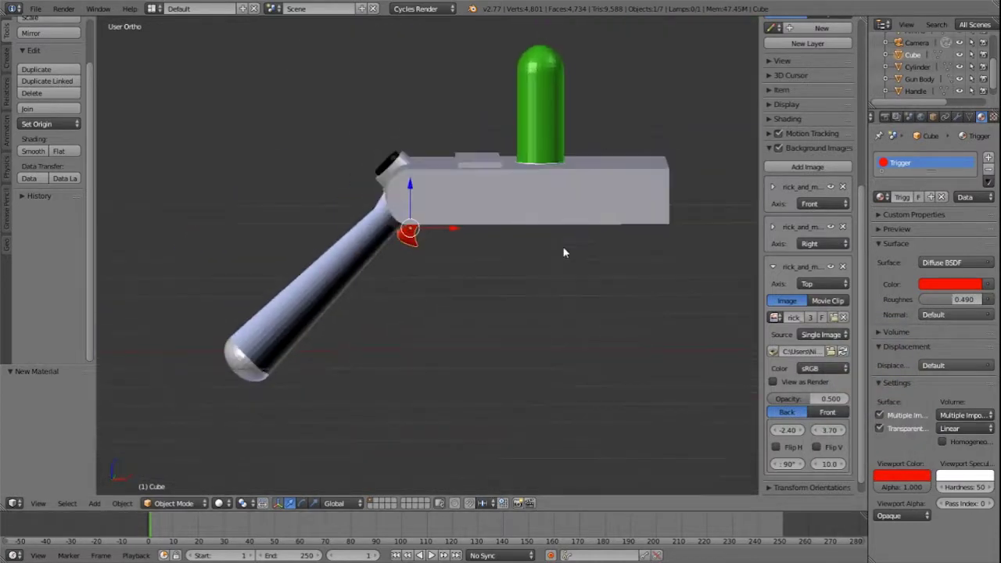
key(shift+z)
mouse_move(551, 253)
middle_down()
mouse_move(532, 208)
mouse_move(574, 285)
middle_up()
key(shift+z)
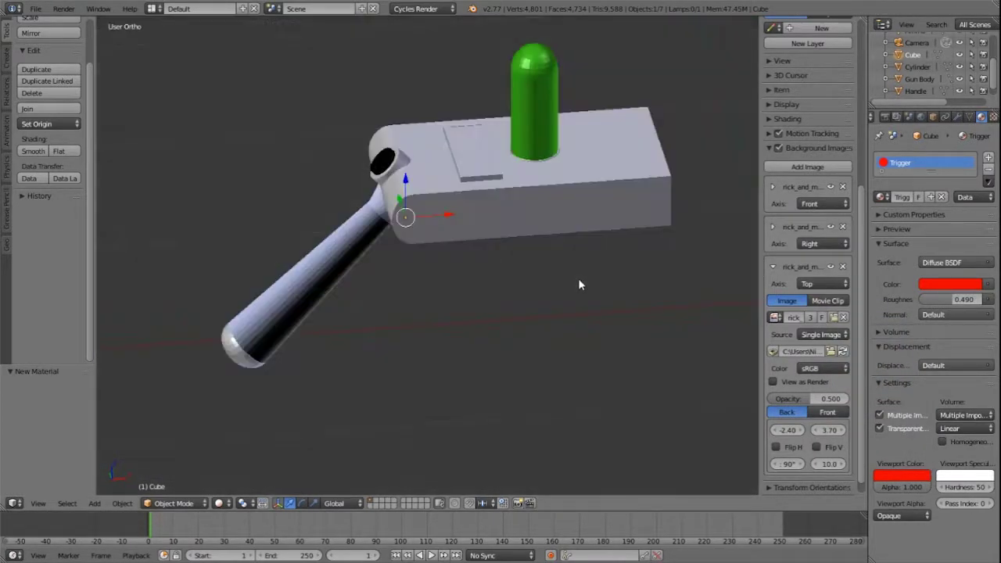
key(KP_1)
scroll(442, 244, up, 14)
scroll(503, 217, down, 4)
scroll(479, 265, down, 6)
scroll(597, 247, up, 7)
key(KP_3)
scroll(506, 243, down, 1)
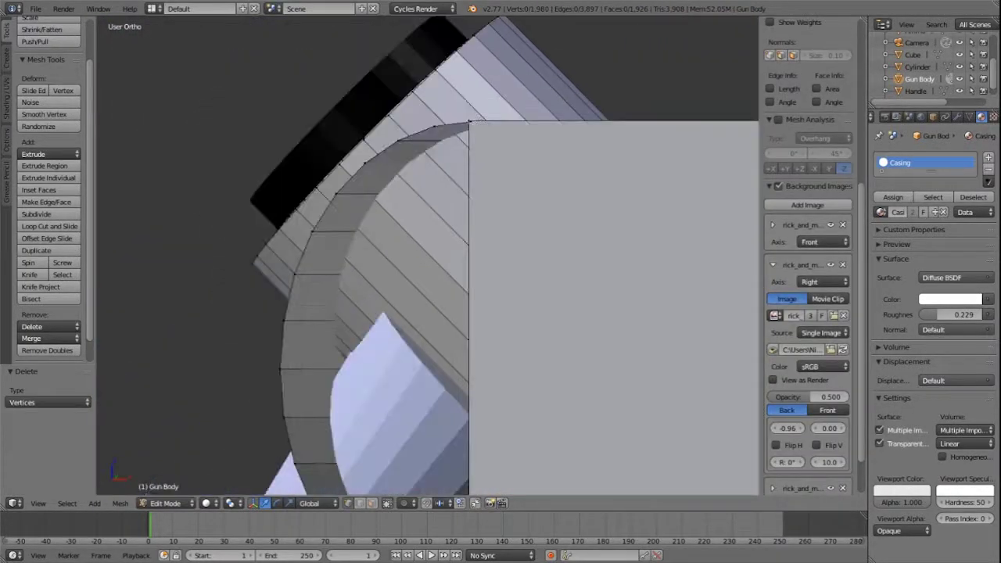
Merge two pairs of neighbouring vertices where the gun body's rounded rear end meets its flat side.
right_click(469, 121)
scroll(469, 122, up, 3)
shift+middle_drag(497, 21, 472, 98)
shift+right_click(472, 97)
click(484, 111)
scroll(469, 157, down, 6)
shift+middle_drag(407, 488, 349, 387)
scroll(356, 389, up, 7)
right_click(438, 295)
middle_drag(438, 295, 704, 234)
shift+right_click(469, 295)
key(alt+m)
click(476, 286)
Merge the two remaining pairs of close vertices at the other corners of the gun body's rounded rear end.
scroll(477, 286, down, 9)
key(a)
scroll(485, 232, up, 5)
right_click(529, 217)
shift+right_click(531, 214)
click(540, 212)
shift+middle_drag(540, 219, 438, 31)
middle_drag(438, 364, 422, 262)
right_click(351, 220)
shift+right_click(353, 220)
key(alt+m)
click(356, 221)
Select the boundary vertices around the open side of the gun body's rounded rear end and fill them with a face.
middle_drag(470, 294, 444, 346)
ctrl+right_click(444, 347)
middle_drag(478, 264, 258, 328)
right_click(514, 239)
ctrl+right_click(435, 292)
shift+right_click(424, 334)
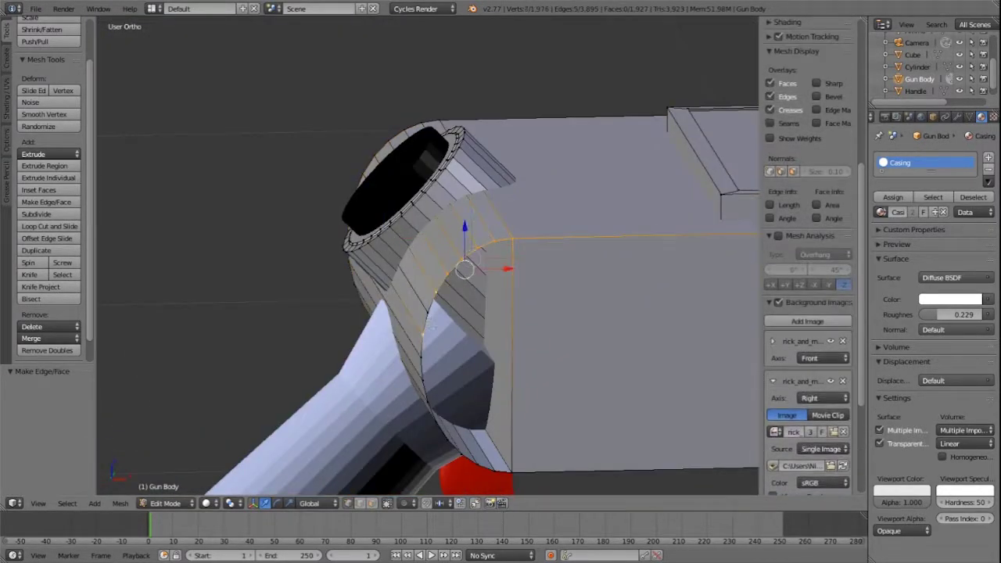
key(f)
Select the gun body's flat front end face and inset it with thickness about 0.042 and depth about -0.159.
scroll(541, 395, down, 6)
middle_drag(540, 281, 431, 239)
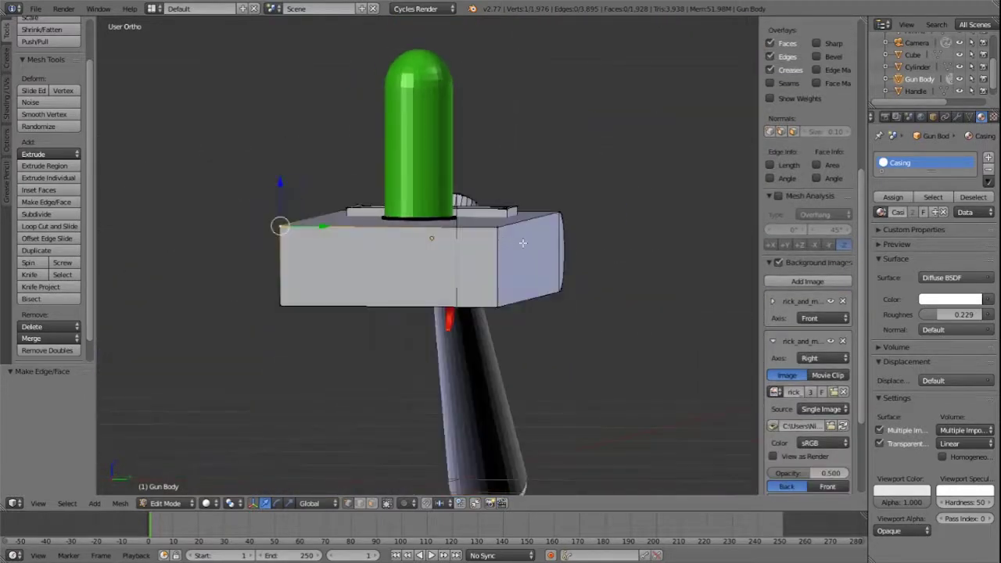
scroll(431, 239, up, 4)
shift+middle_drag(399, 274, 579, 235)
right_click(585, 231)
shift+right_click(139, 215)
shift+right_click(140, 376)
right_click(141, 362)
key(KP_3)
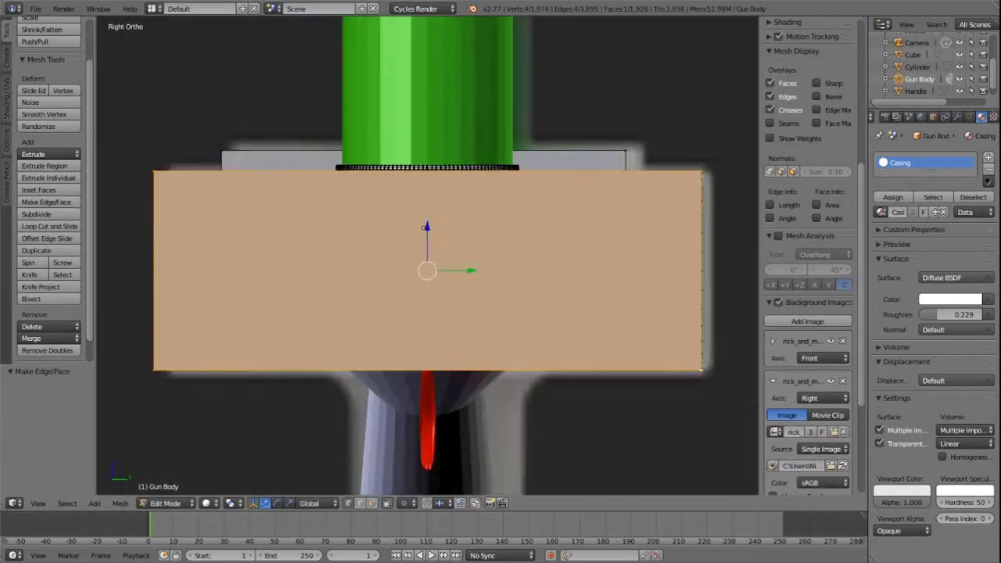
key(i)
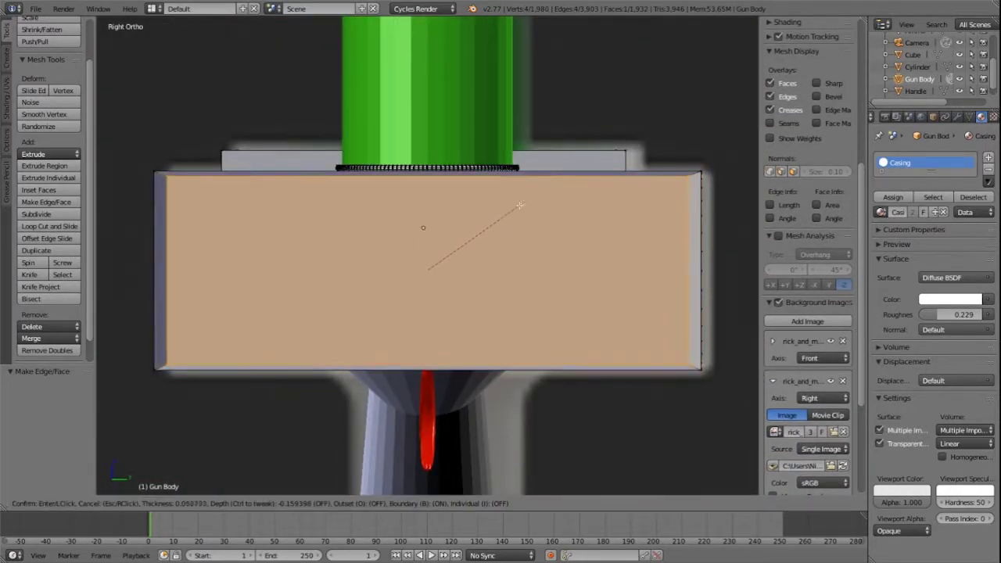
click(544, 207)
Scale the inset face's two side edges to 0.9 and move them inward along Y to match the reference border.
scroll(543, 207, down, 3)
key(z)
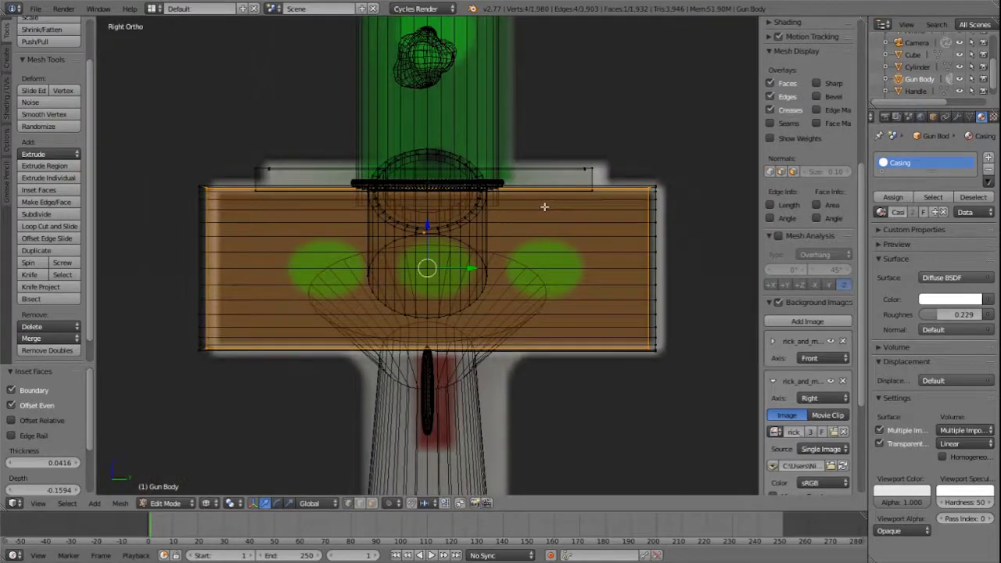
scroll(386, 202, up, 6)
shift+middle_drag(385, 203, 447, 131)
shift+right_click(312, 447)
drag(356, 248, 384, 257)
text(s.9)
key(Return)
shift+middle_drag(602, 161, 332, 148)
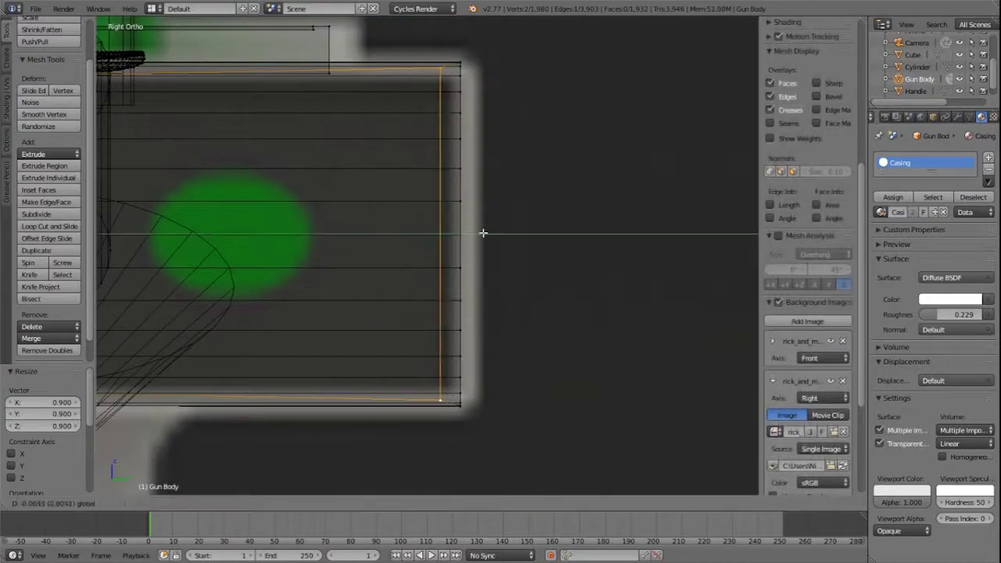
scroll(529, 102, down, 3)
drag(704, 238, 699, 238)
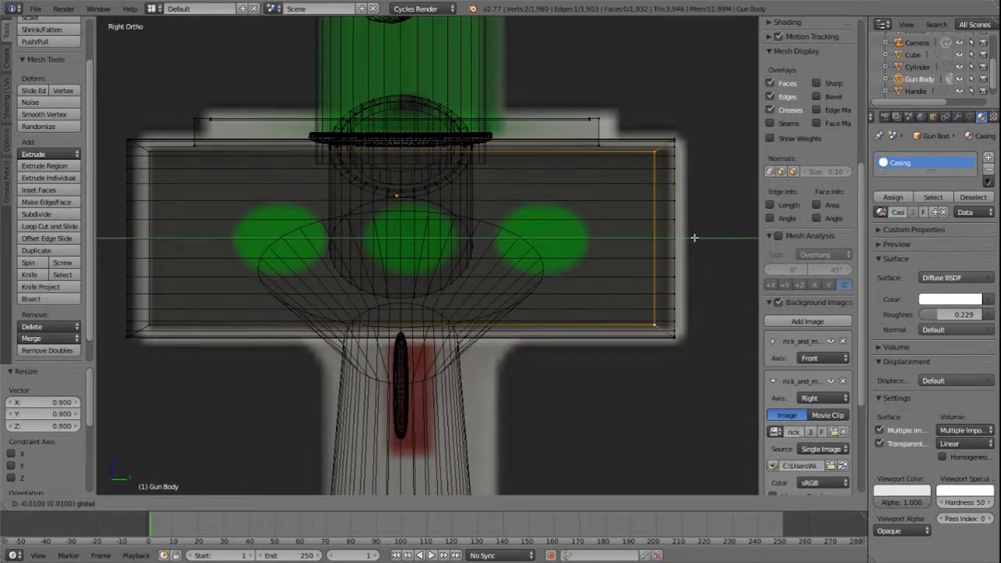
ctrl+scroll(527, 228, down, 1)
scroll(527, 228, down, 2)
Reselect the whole inset front face, inset it with zero thickness and push it into the body along X.
key(z)
scroll(527, 226, up, 1)
shift+right_click(217, 170)
shift+right_click(217, 315)
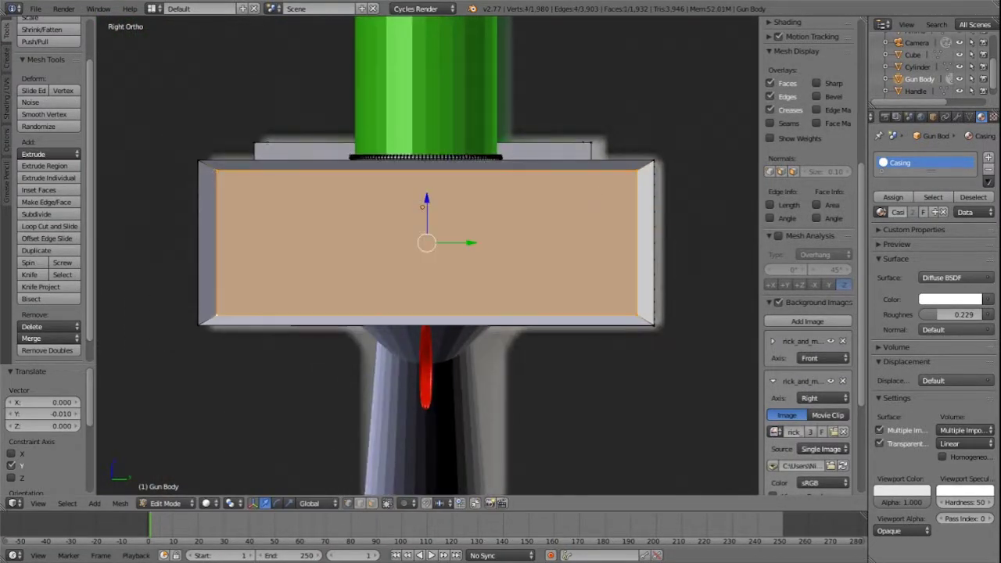
key(i)
key(Return)
key(KP_7)
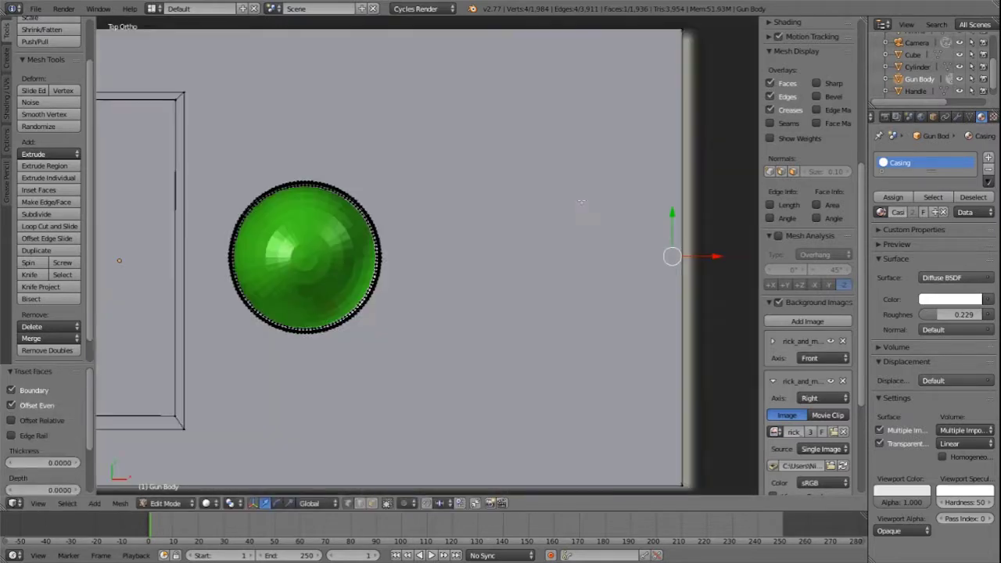
drag(711, 255, 691, 255)
Fine-tune the recessed front panel's depth along X and return to object mode.
middle_drag(626, 352, 565, 235)
drag(570, 236, 564, 235)
middle_drag(564, 235, 509, 195)
scroll(597, 231, down, 6)
scroll(509, 196, up, 4)
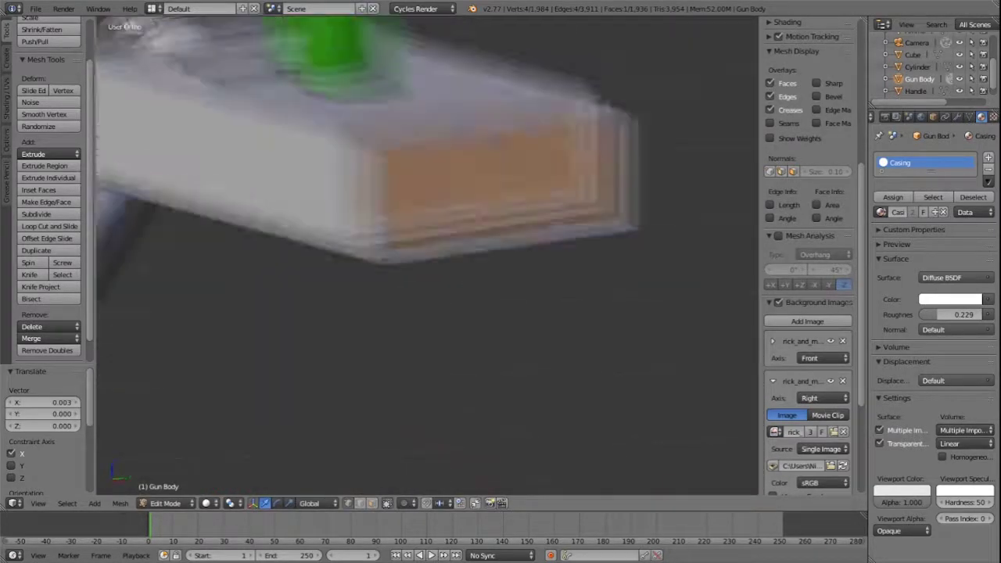
scroll(548, 164, up, 2)
middle_drag(547, 164, 567, 163)
drag(567, 163, 561, 160)
middle_drag(561, 160, 461, 195)
key(Tab)
key(KP_5)
scroll(461, 195, down, 1)
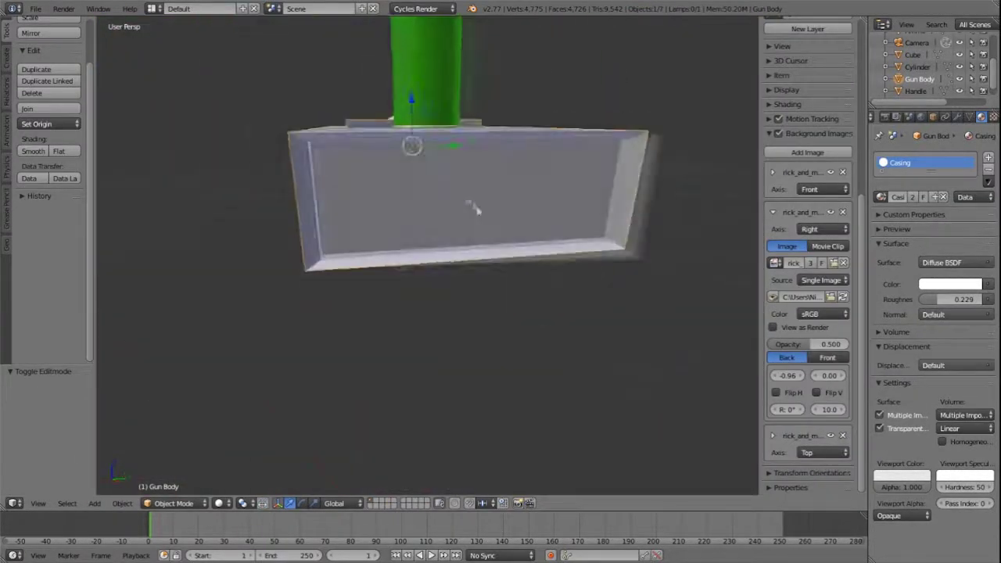
Add a UV sphere, scale it to 0.1 and move it -0.2 along Y and 0.2 along Z onto the front panel.
key(KP_3)
scroll(473, 189, down, 3)
key(KP_5)
key(shift+a)
mouse_move(492, 227)
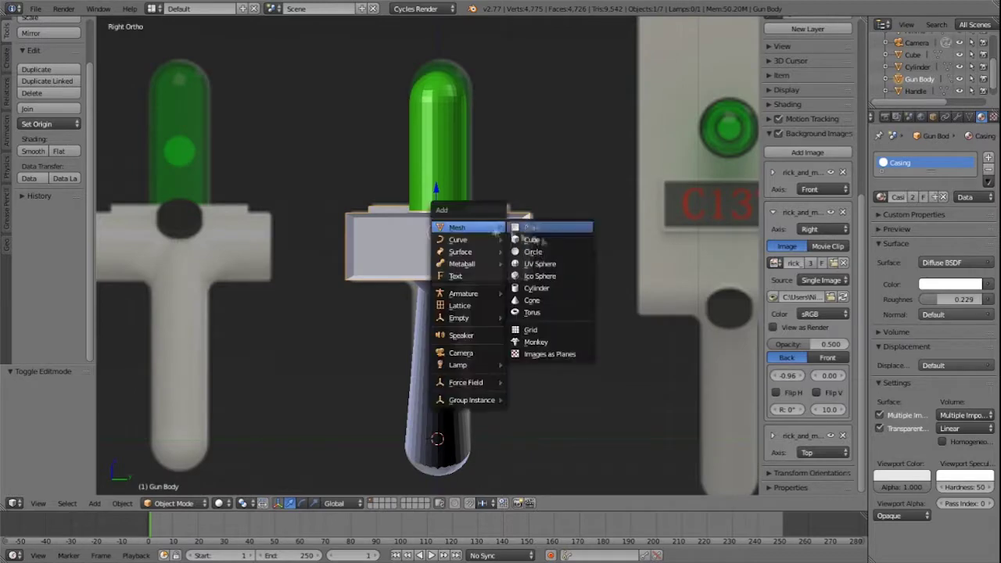
click(545, 264)
text(s.1)
key(Return)
key(g)
ctrl+click(409, 241)
Align the sphere with the first green light in the reference and scale it along Z and Y to fit.
scroll(408, 241, up, 7)
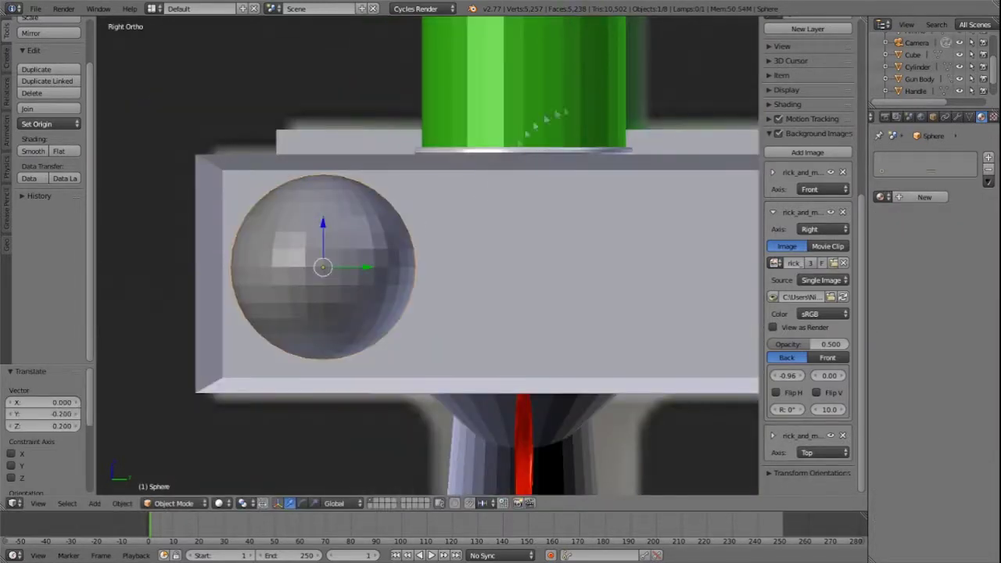
key(s)
right_click(471, 179)
key(z)
drag(363, 271, 421, 275)
drag(380, 230, 379, 237)
click(380, 235)
scroll(407, 250, up, 2)
key(s)
key(z)
click(384, 242)
key(s)
key(y)
click(447, 251)
Move the sphere along X until it sits partly embedded in the recessed front panel.
middle_drag(447, 251, 487, 273)
scroll(469, 254, down, 4)
key(z)
key(KP_1)
drag(674, 250, 319, 266)
middle_drag(425, 227, 313, 257)
drag(338, 225, 349, 230)
middle_drag(422, 221, 448, 219)
drag(321, 230, 327, 233)
middle_drag(368, 228, 358, 213)
Duplicate the sphere twice along Y, the first copy offset about 0.155, to form a row of three front lights.
key(KP_3)
key(z)
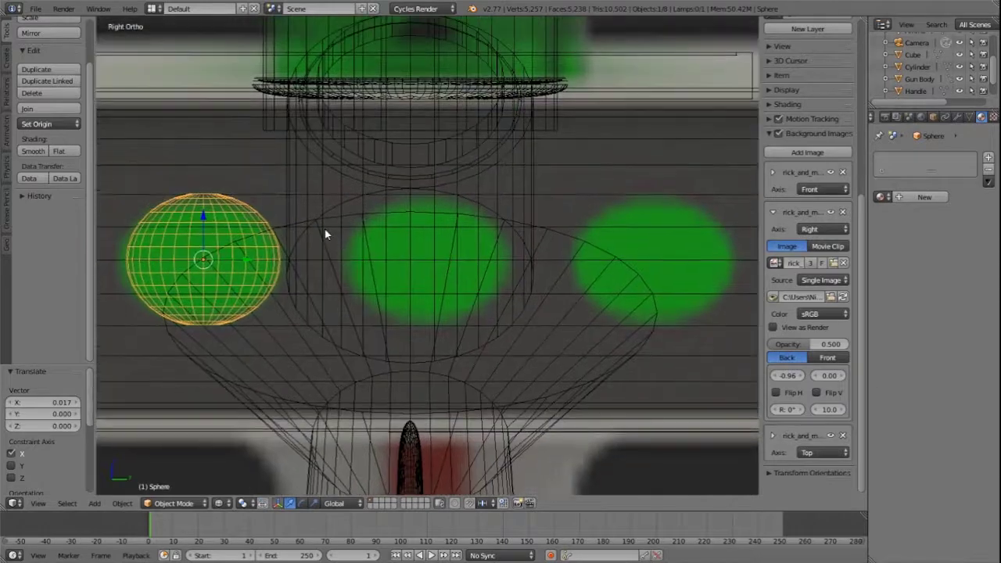
key(shift+d)
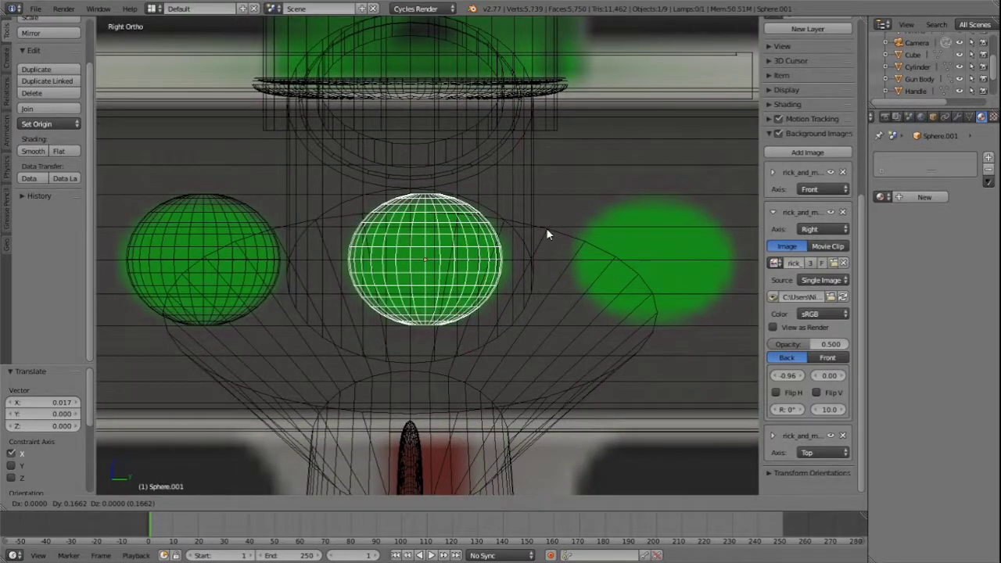
click(515, 226)
shift+middle_drag(552, 235, 478, 233)
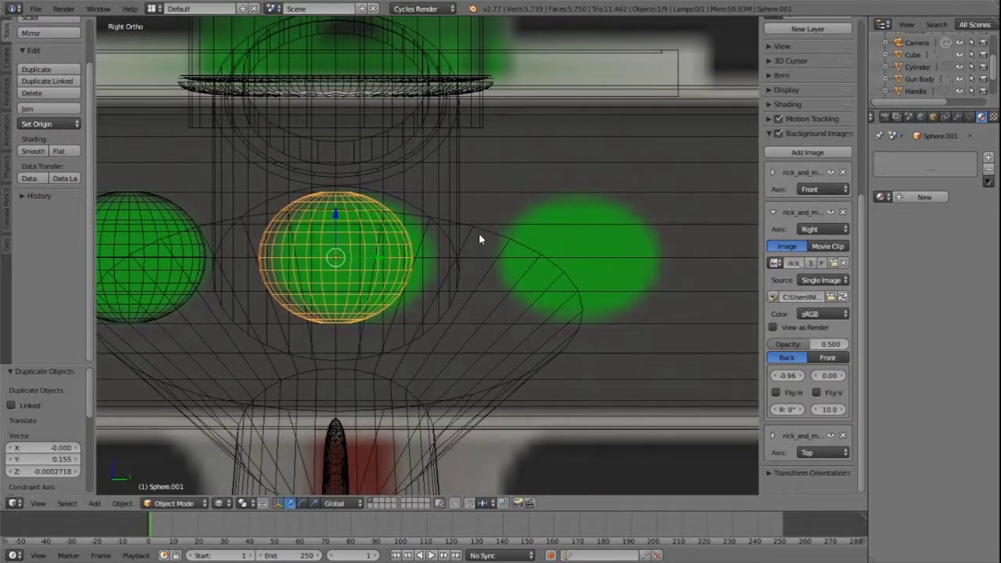
key(shift+d)
click(678, 237)
scroll(485, 254, down, 4)
mouse_move(449, 263)
middle_down()
mouse_move(487, 291)
mouse_move(438, 288)
mouse_move(517, 182)
middle_up()
key(z)
Give the last duplicated sphere a new material named Front with an Emission shader in green.
click(925, 197)
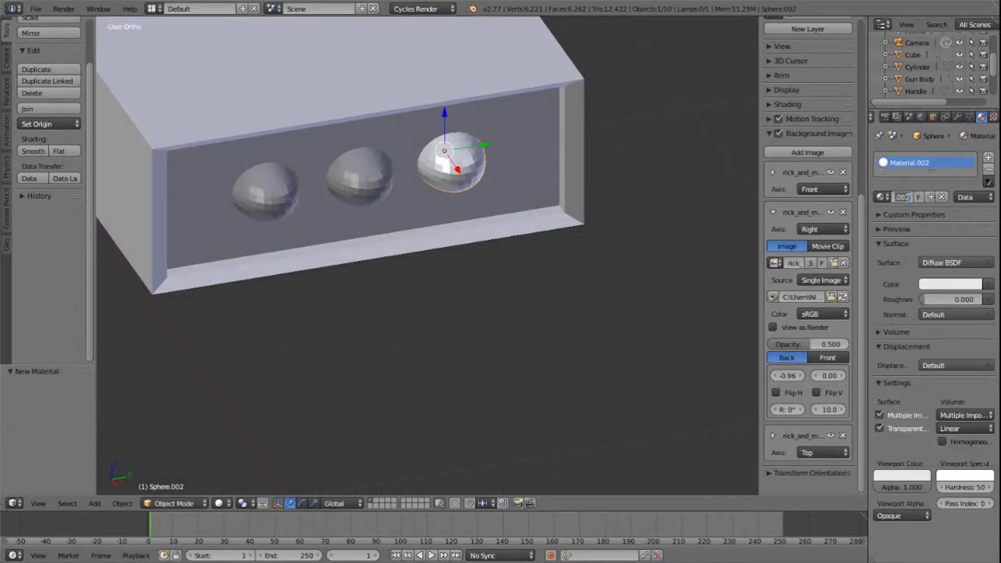
key(Return)
click(946, 263)
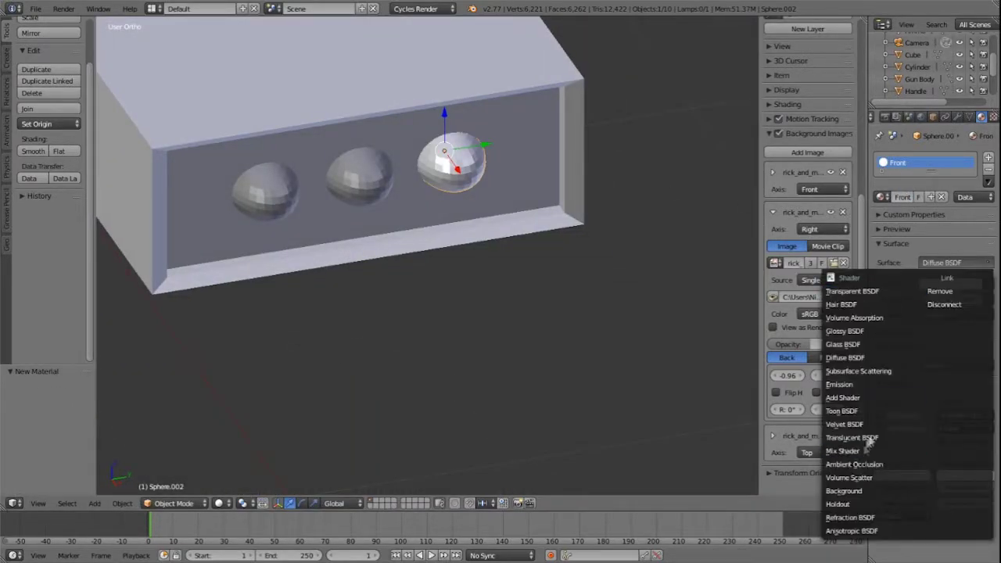
click(861, 384)
click(950, 284)
drag(941, 242, 915, 242)
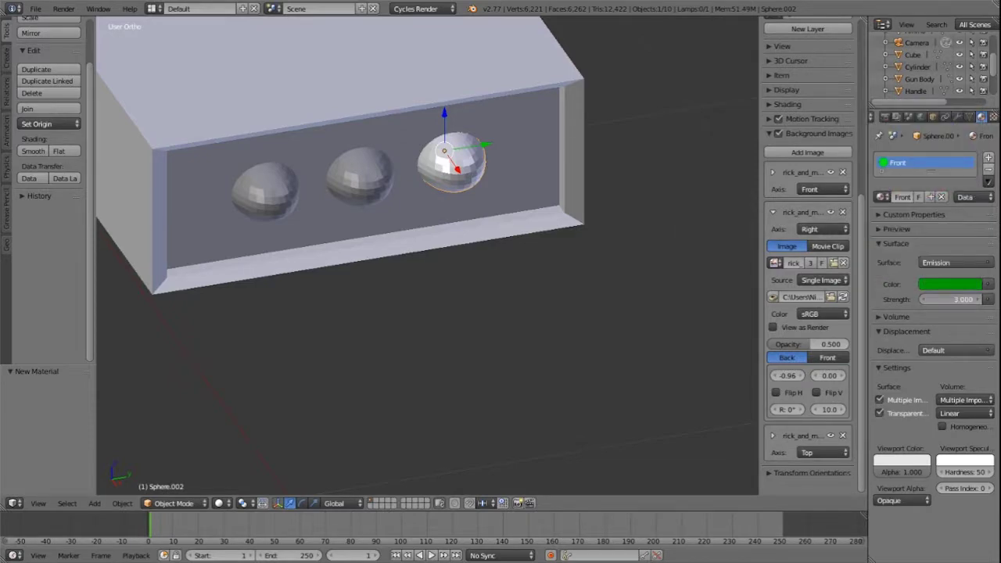
Assign the existing Front material to the other two front light spheres.
right_click(360, 176)
click(917, 197)
click(883, 198)
click(823, 238)
right_click(266, 192)
click(916, 197)
click(883, 197)
click(822, 238)
Set the Front material's viewport color to green and check the front lights in rendered shading.
key(KP_5)
middle_drag(443, 260, 686, 320)
mouse_move(656, 232)
shift+middle_down()
mouse_move(647, 355)
mouse_move(663, 357)
mouse_move(266, 353)
mouse_move(317, 321)
mouse_move(407, 337)
mouse_move(491, 238)
mouse_move(531, 281)
mouse_move(447, 180)
shift+middle_up()
click(908, 461)
click(833, 318)
key(shift+z)
key(shift+z)
Add a plane in the top view, move it -1.5 along X over the gun body, and scale it down.
scroll(447, 180, up, 4)
key(KP_7)
key(KP_5)
scroll(415, 191, down, 8)
scroll(424, 227, up, 6)
key(shift+a)
mouse_move(423, 207)
click(467, 206)
scroll(477, 234, down, 7)
key(g)
click(478, 234)
key(s)
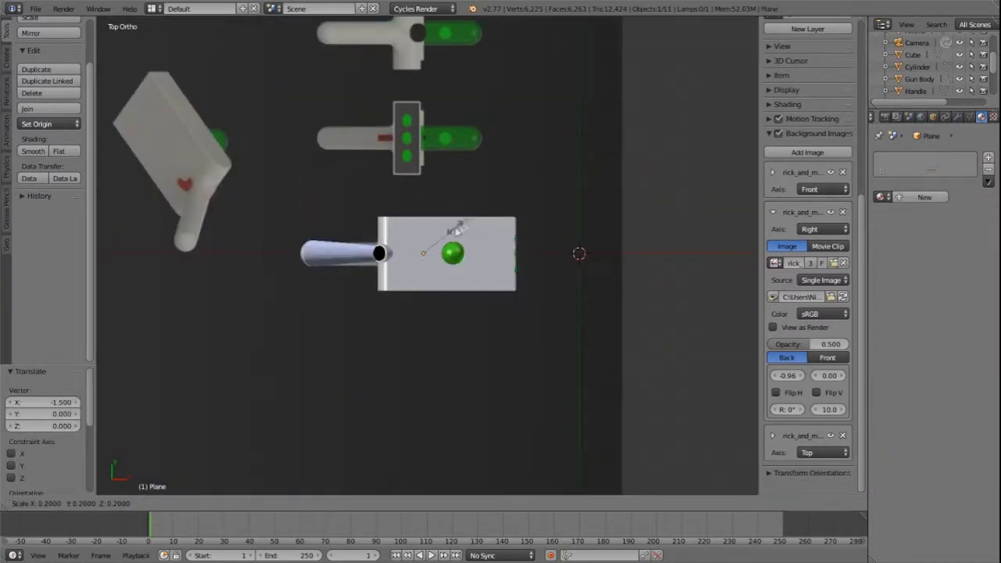
ctrl+click(465, 222)
Adjust the plane's height and position until it lies inside the raised screen frame between the handle and the green tube.
middle_drag(464, 222, 422, 290)
drag(423, 290, 422, 195)
key(KP_1)
key(KP_7)
scroll(423, 190, up, 8)
shift+middle_drag(438, 219, 582, 156)
drag(458, 89, 474, 163)
middle_drag(474, 164, 529, 203)
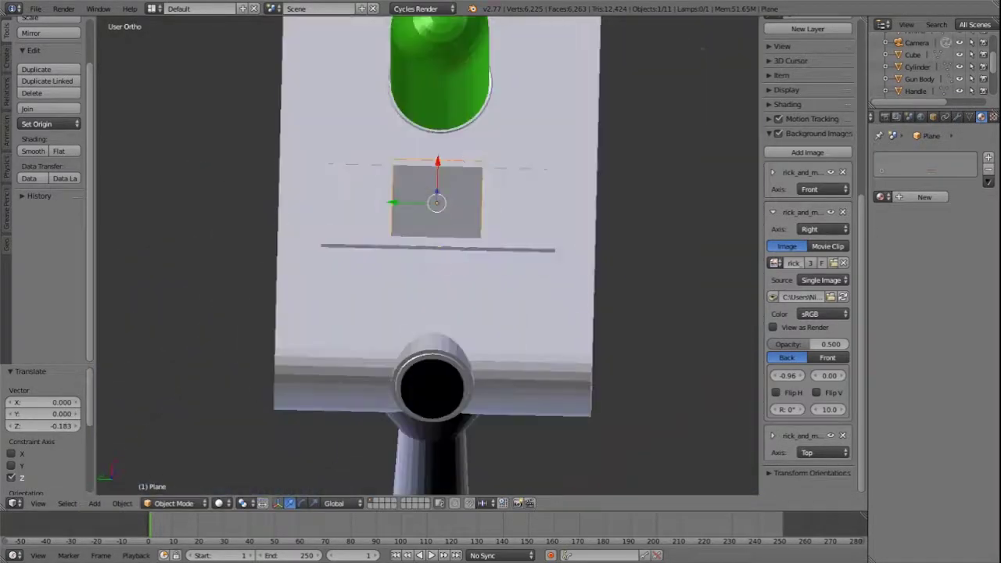
click(454, 170)
middle_drag(454, 169, 477, 177)
Scale the plane along Y until it fills the width of the screen frame.
key(s)
key(y)
click(574, 178)
middle_drag(575, 177, 641, 157)
Give the plane a new material named Screen with an Emission shader in dark gray.
click(925, 197)
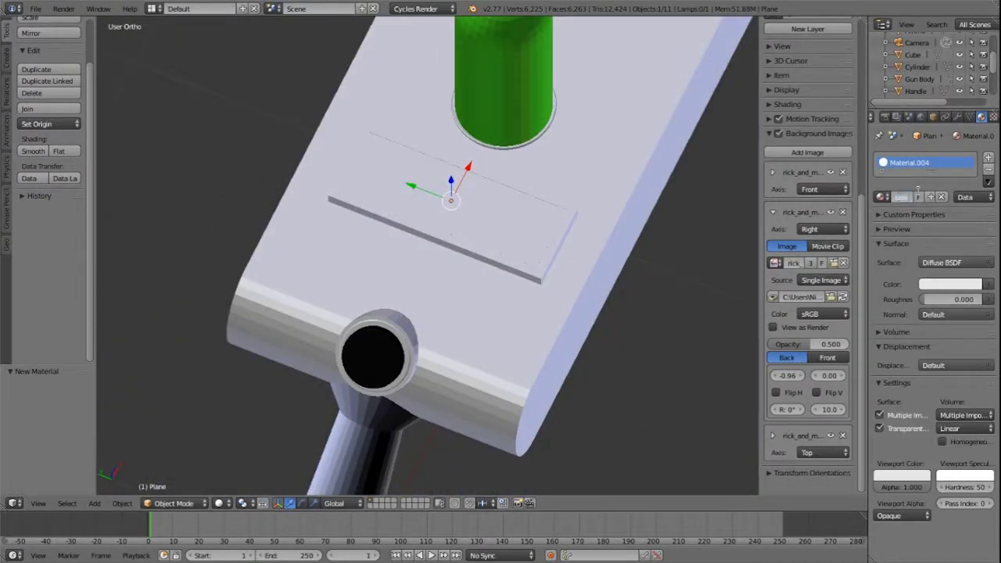
click(954, 263)
click(852, 384)
click(950, 284)
drag(972, 119, 974, 191)
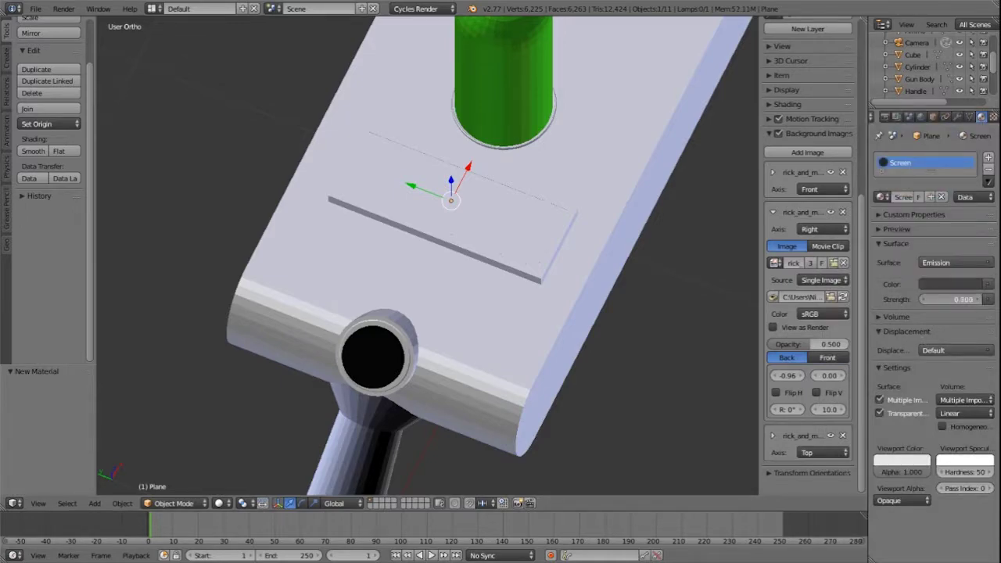
Set the Screen material's emission strength to 1.7 and its viewport color to near black, and check it in rendered shading.
drag(962, 299, 923, 299)
click(905, 461)
drag(925, 347, 924, 383)
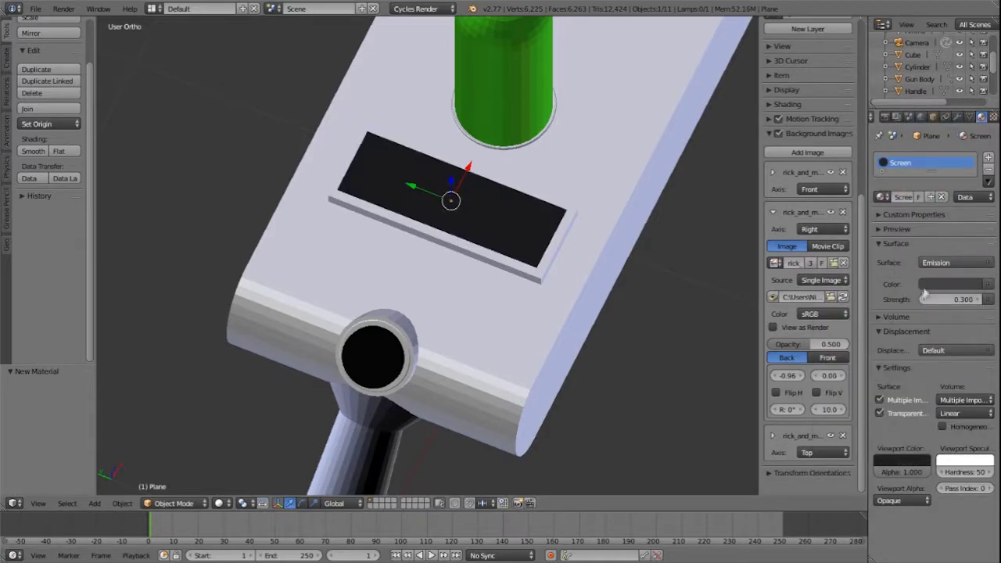
scroll(590, 278, down, 1)
key(shift+z)
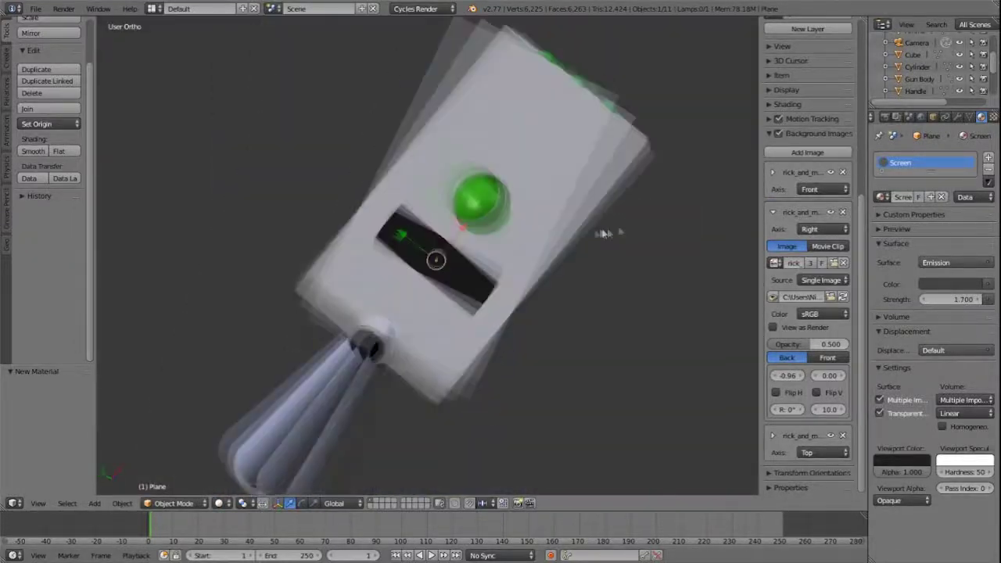
Add a text object, move it over the gun body, and raise it along Z above the top surface.
key(shift+a)
mouse_move(459, 250)
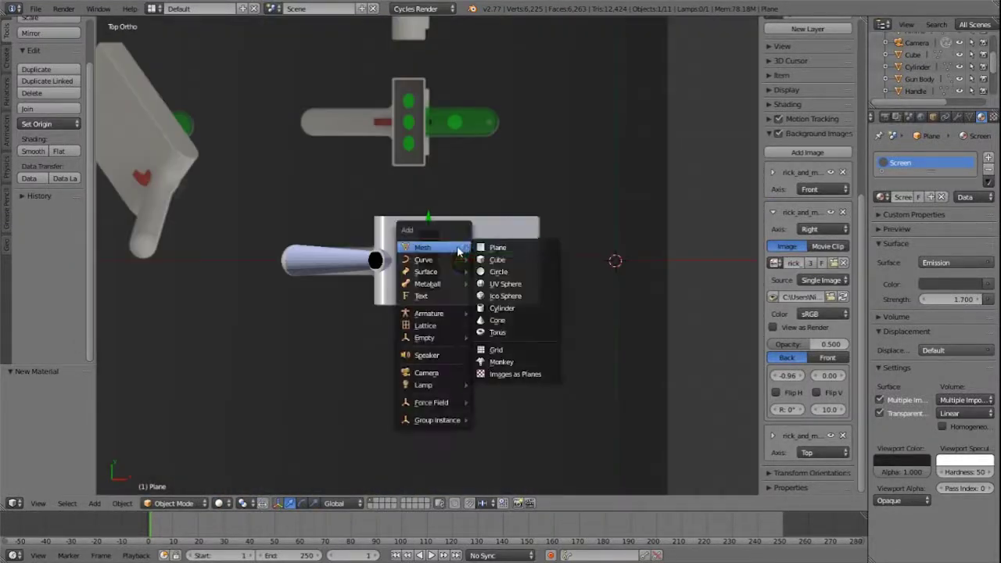
click(421, 296)
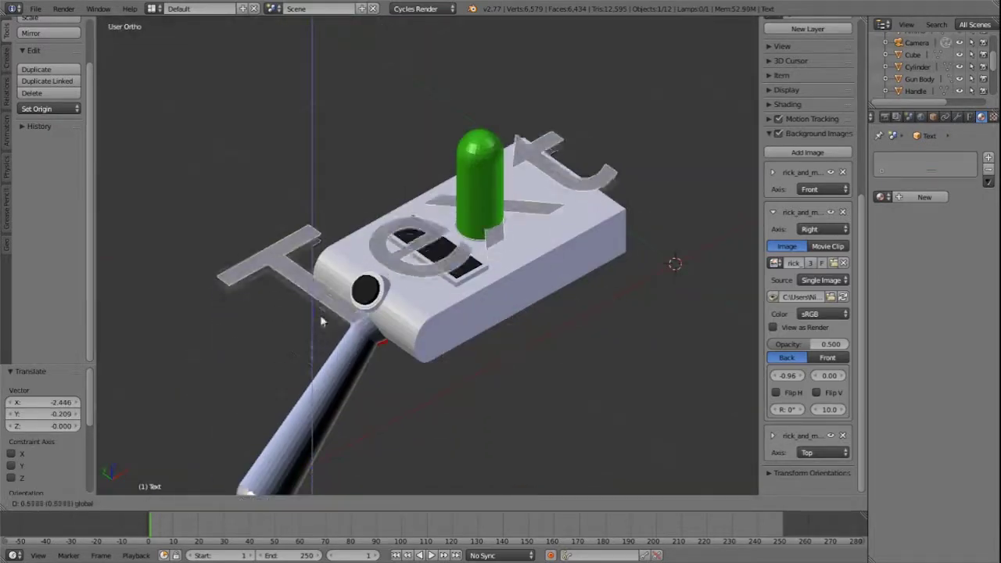
drag(321, 321, 321, 335)
Rotate the text 90° clockwise in the top view, scale it down, and move it over the black screen.
key(KP_7)
text(r)
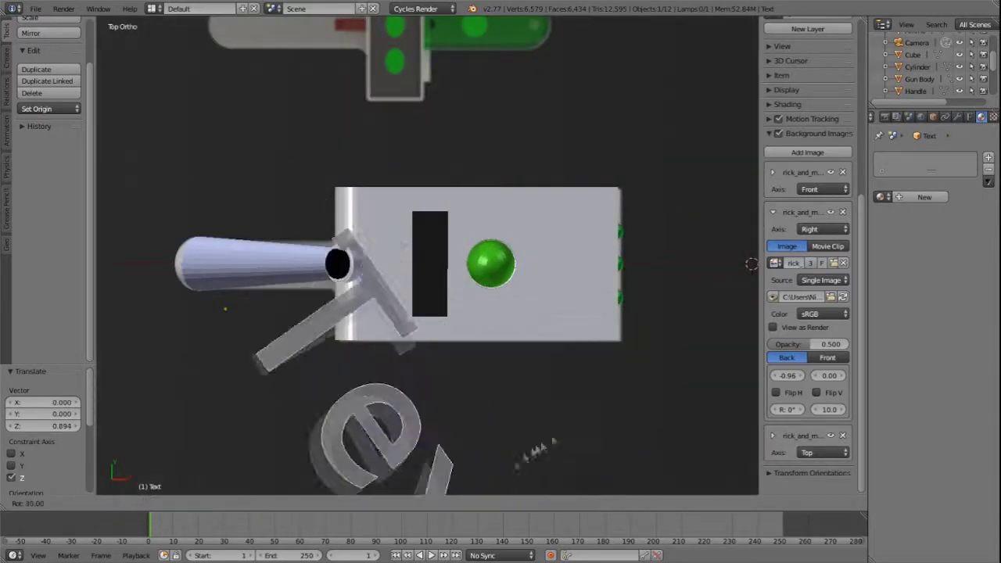
text(90)
key(Return)
key(g)
click(593, 102)
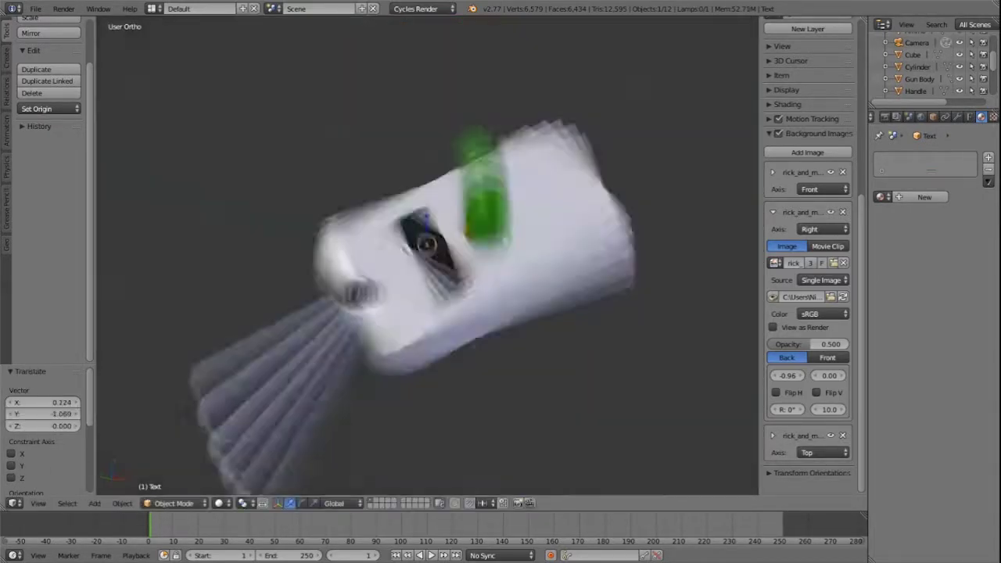
Adjust the text's height at the screen surface and move it -0.03 along X and 0.18 along Y to the screen's end.
middle_drag(462, 211, 512, 188)
scroll(512, 188, up, 5)
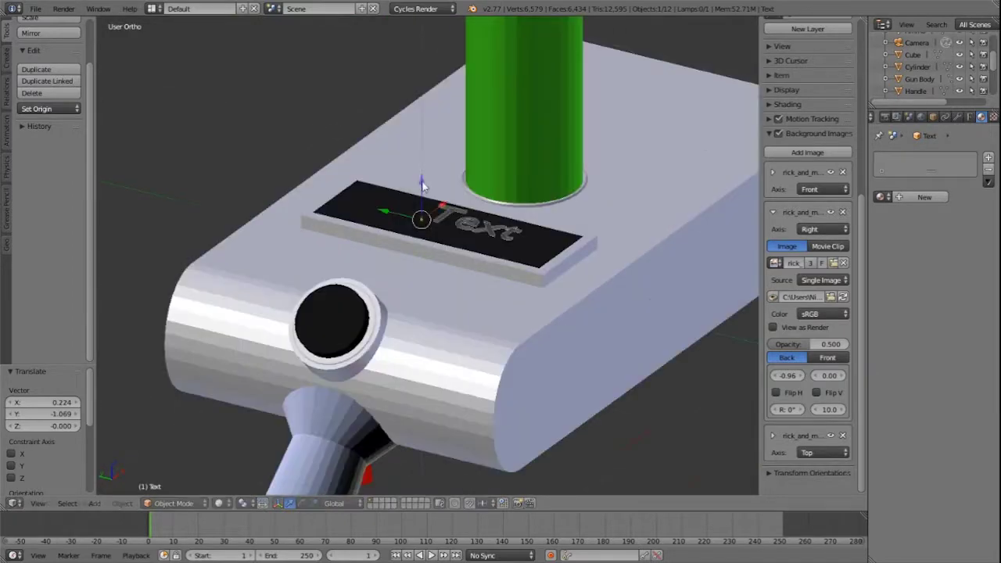
click(421, 148)
key(KP_7)
key(g)
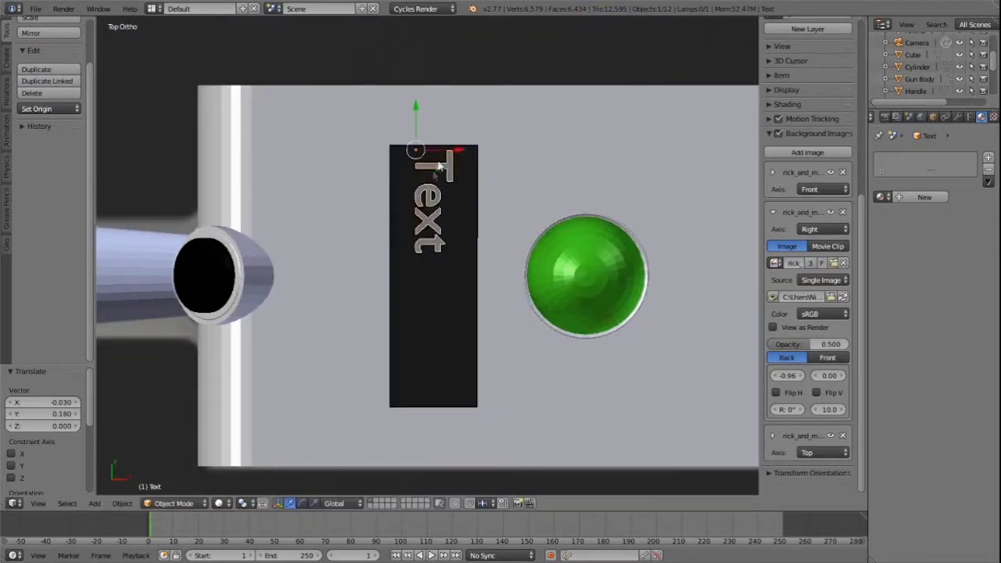
scroll(440, 164, down, 2)
Rename both the text data and the text object to C137.
click(969, 116)
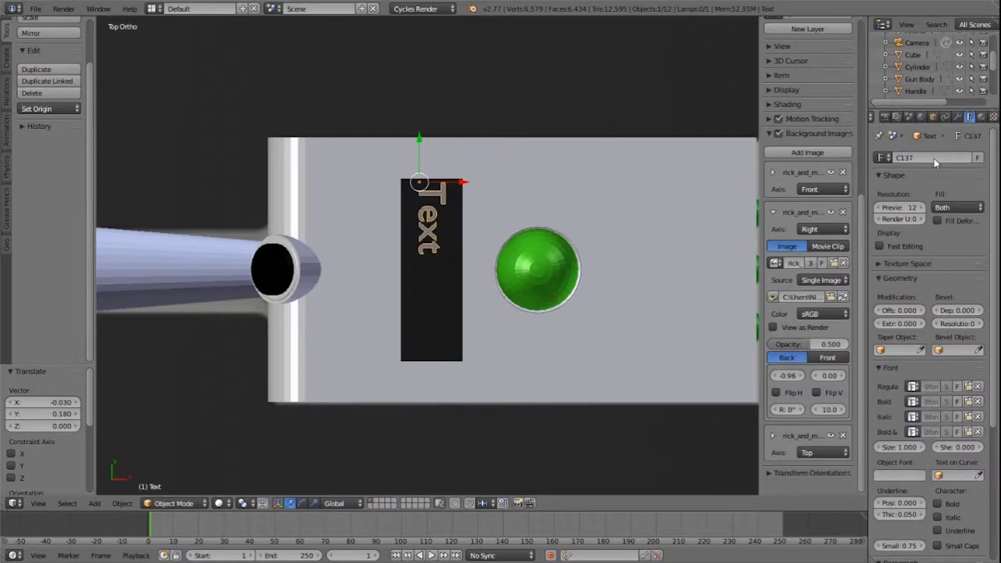
click(882, 158)
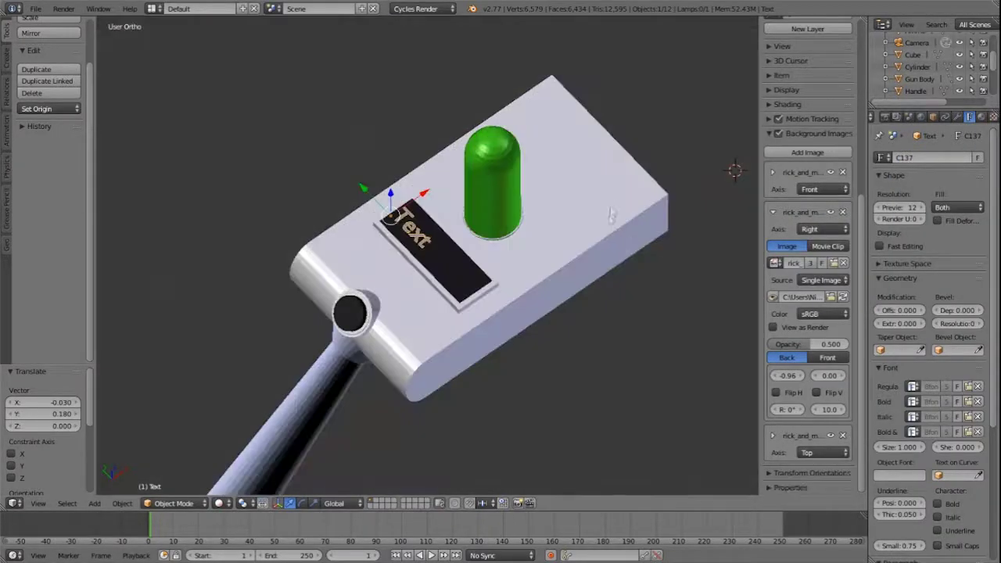
scroll(906, 301, down, 6)
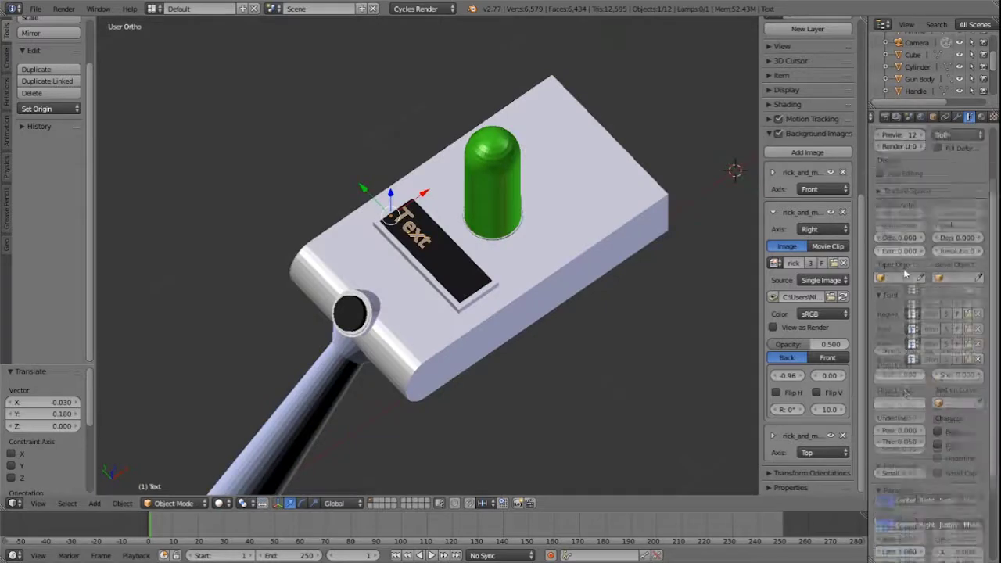
scroll(933, 533, up, 6)
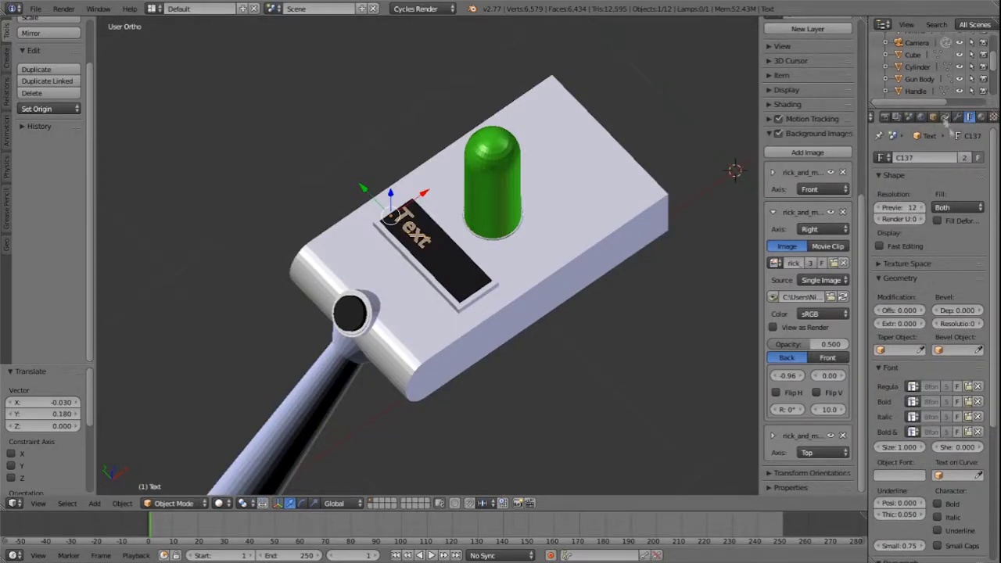
scroll(927, 79, up, 5)
mouse_move(474, 287)
middle_down()
mouse_move(527, 288)
mouse_move(469, 286)
middle_up()
scroll(469, 286, down, 2)
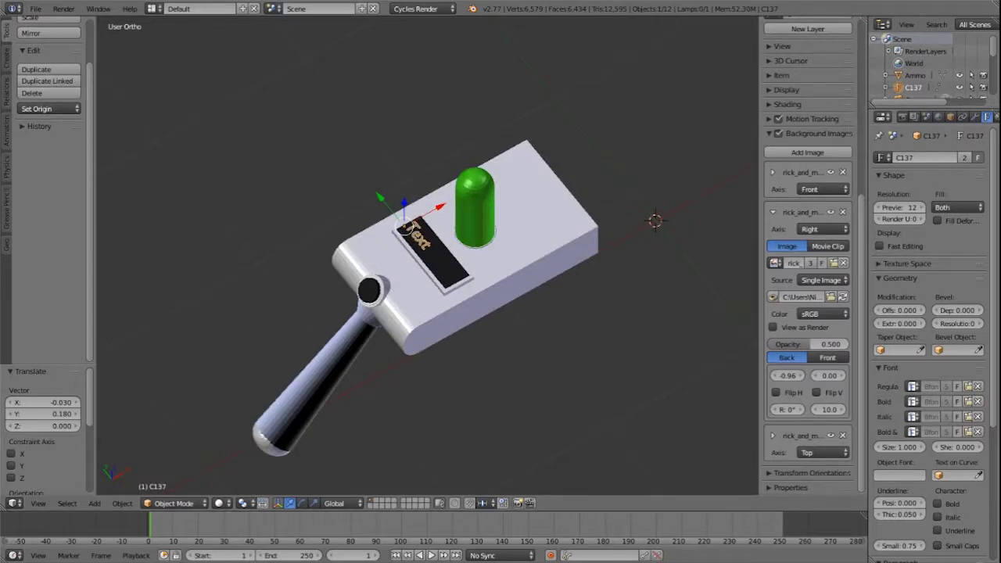